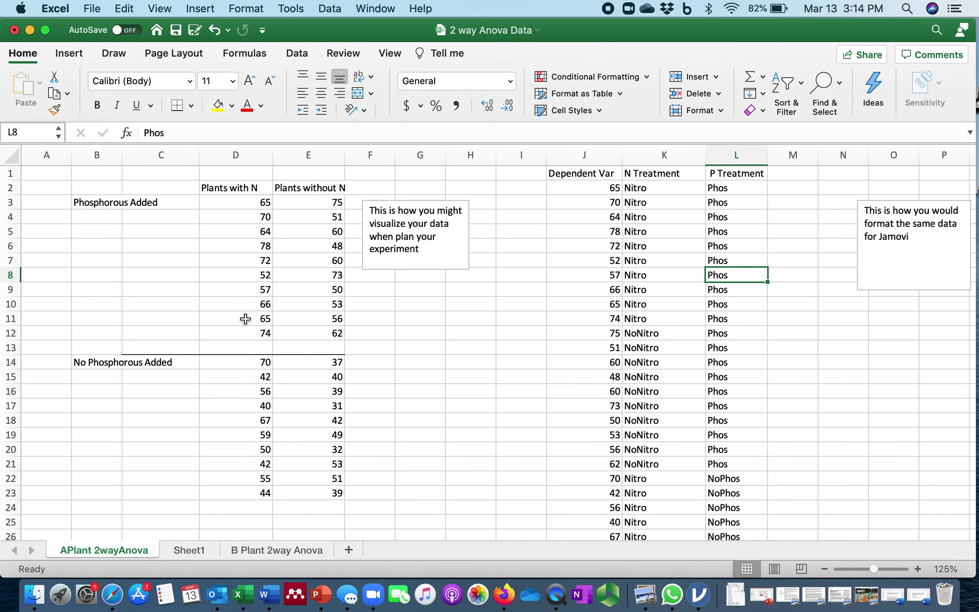
- Examine how the Dependent Var, N Treatment and P Treatment columns J to L are laid out for Jamovi
click(591, 163)
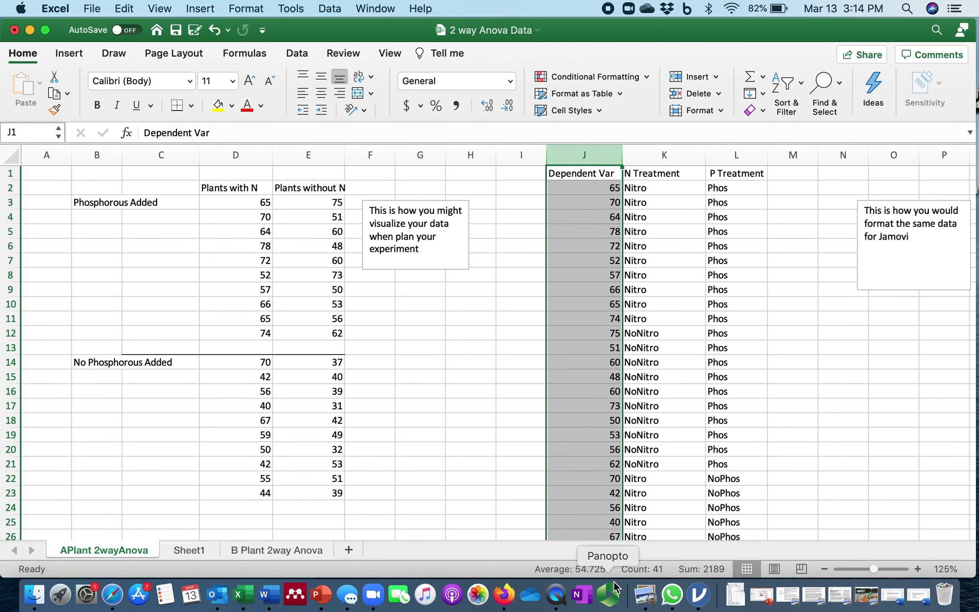
scroll(594, 409, down, 5)
scroll(594, 409, down, 4)
scroll(594, 409, up, 8)
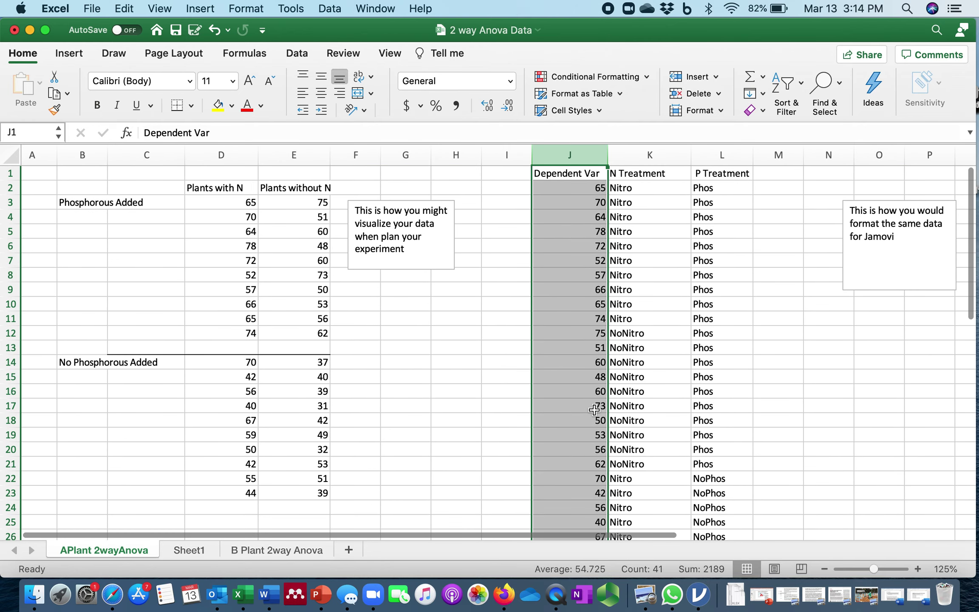
click(649, 155)
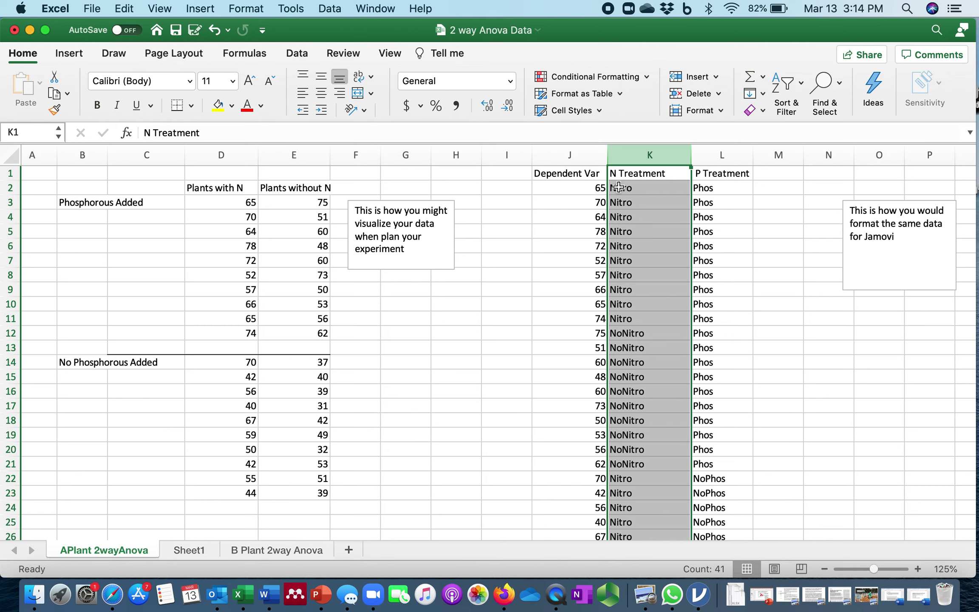
click(722, 154)
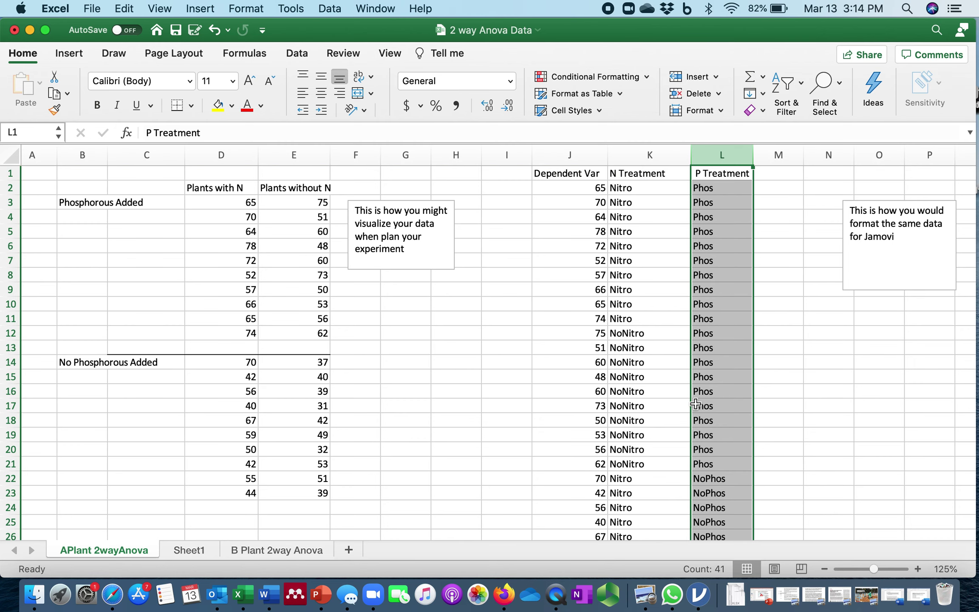
scroll(696, 404, down, 5)
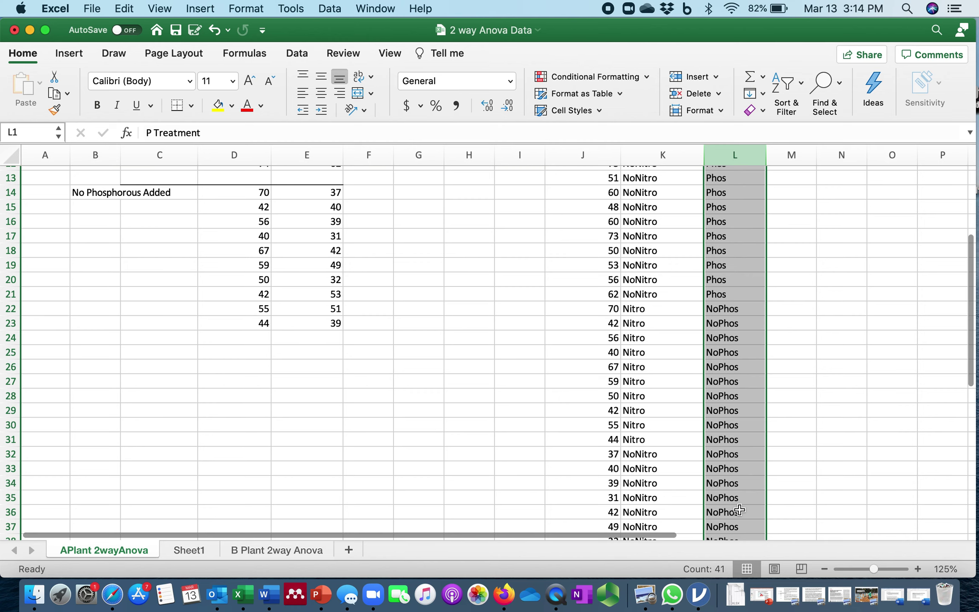
scroll(719, 458, up, 5)
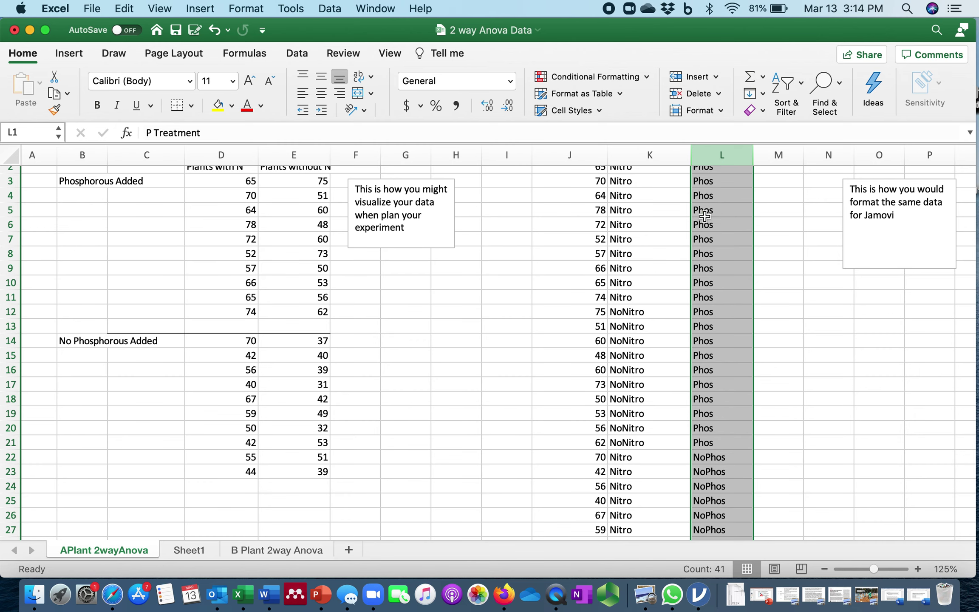
scroll(632, 188, up, 1)
scroll(633, 189, up, 1)
scroll(633, 189, right, 1)
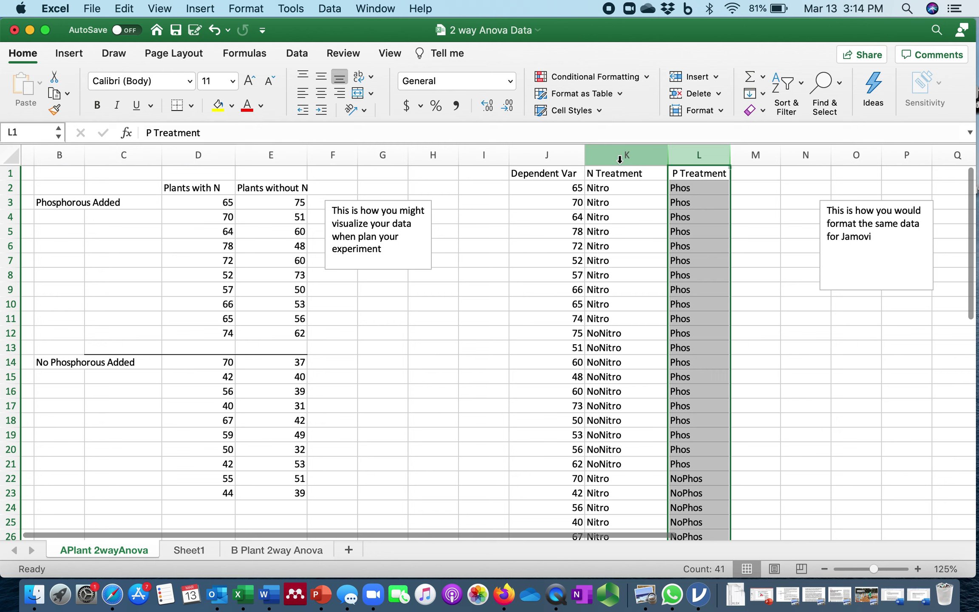
- Compare the N Treatment levels against the P Treatment levels through row 41, and review the three column headers
click(619, 158)
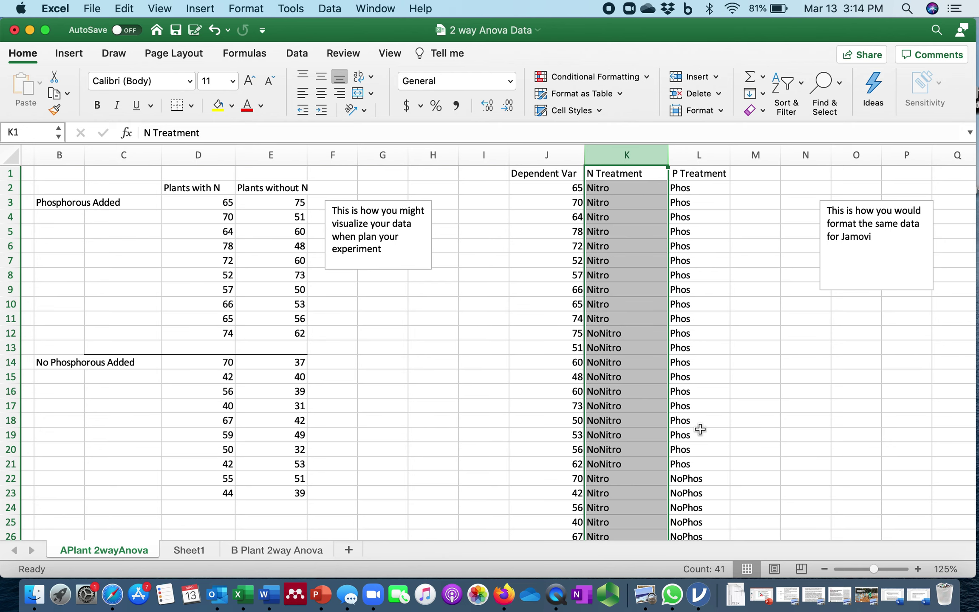
scroll(700, 429, down, 2)
scroll(690, 423, down, 2)
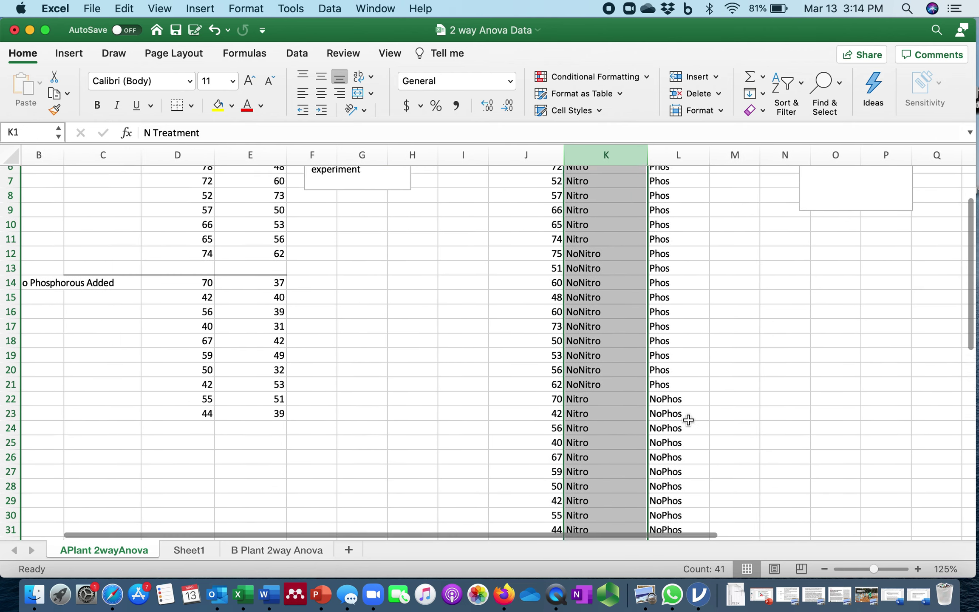
scroll(689, 420, down, 3)
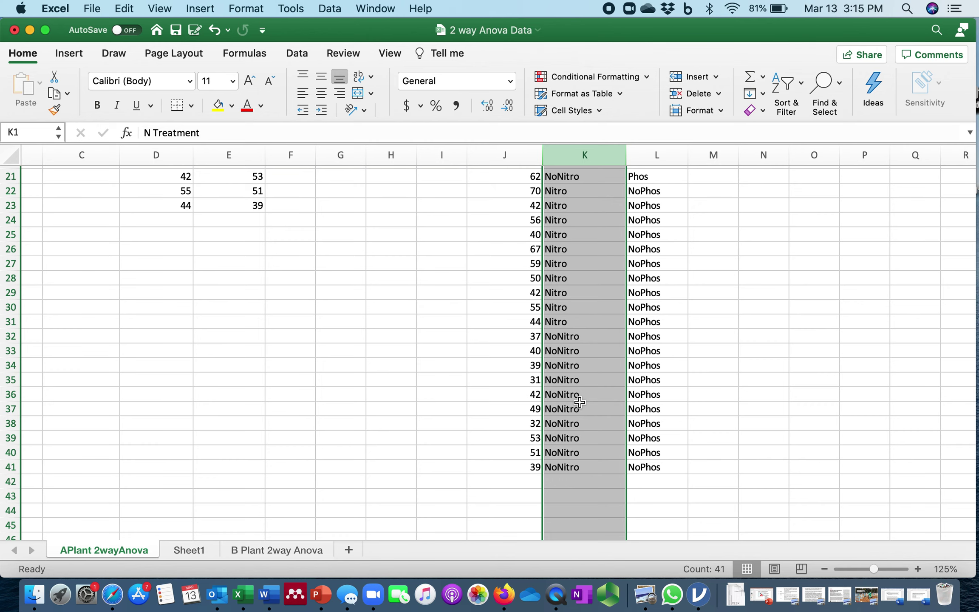
scroll(646, 315, up, 5)
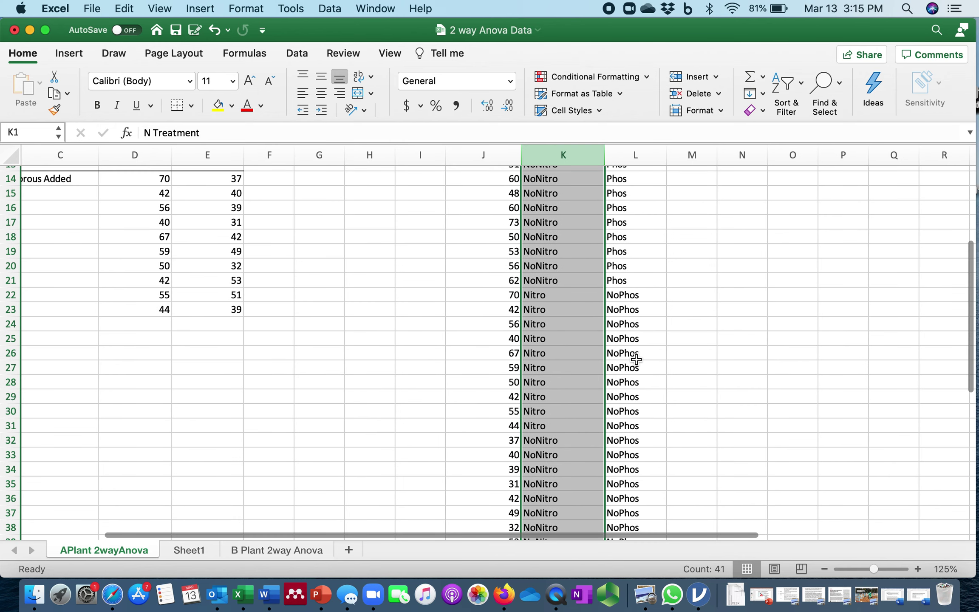
scroll(636, 359, up, 5)
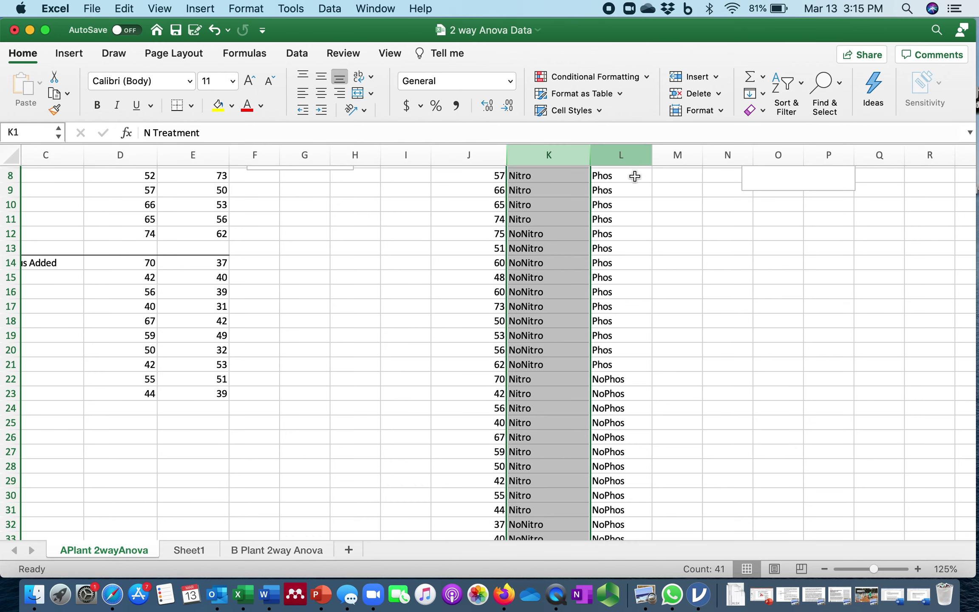
scroll(633, 225, up, 5)
scroll(603, 231, left, 1)
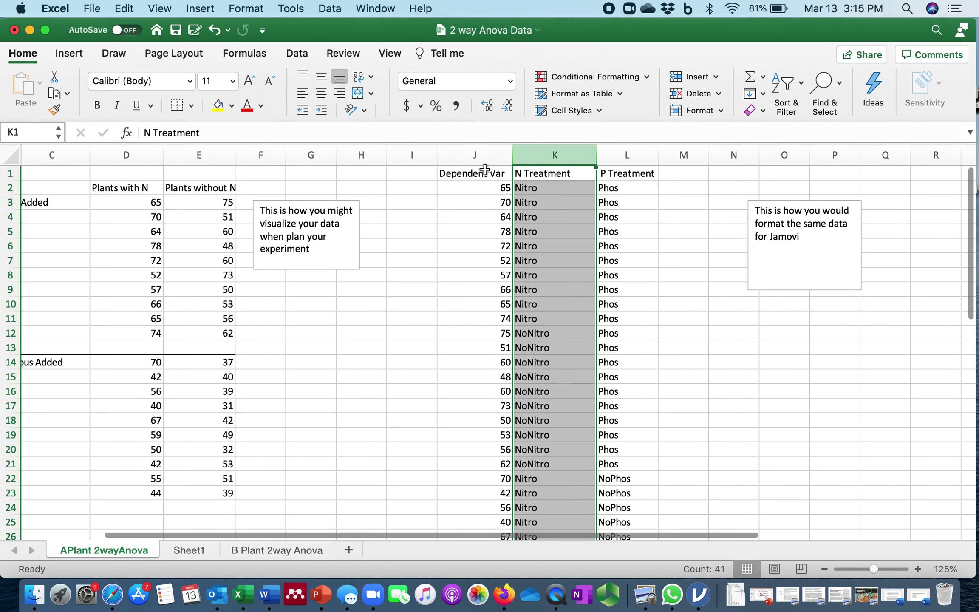
click(483, 171)
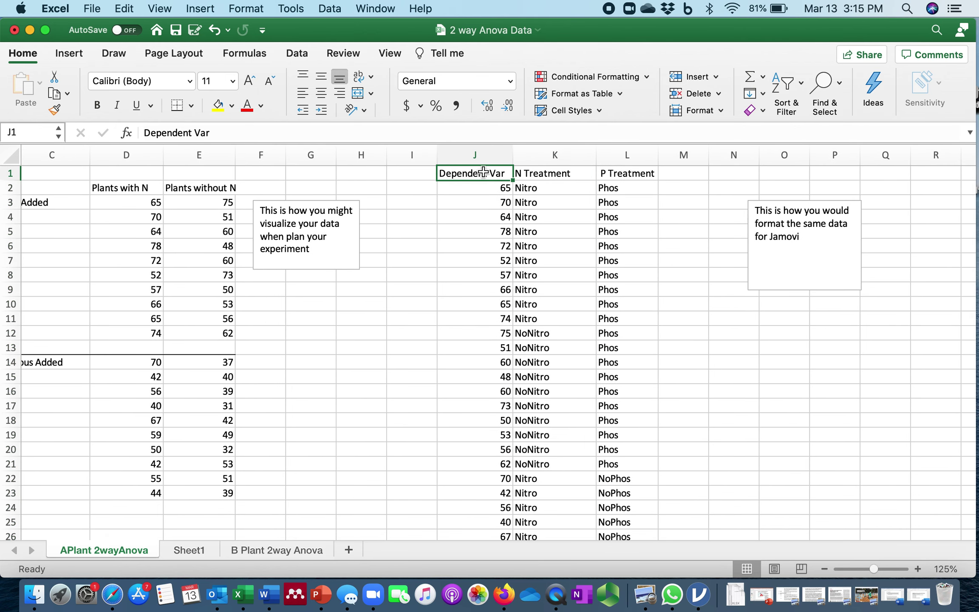
click(542, 172)
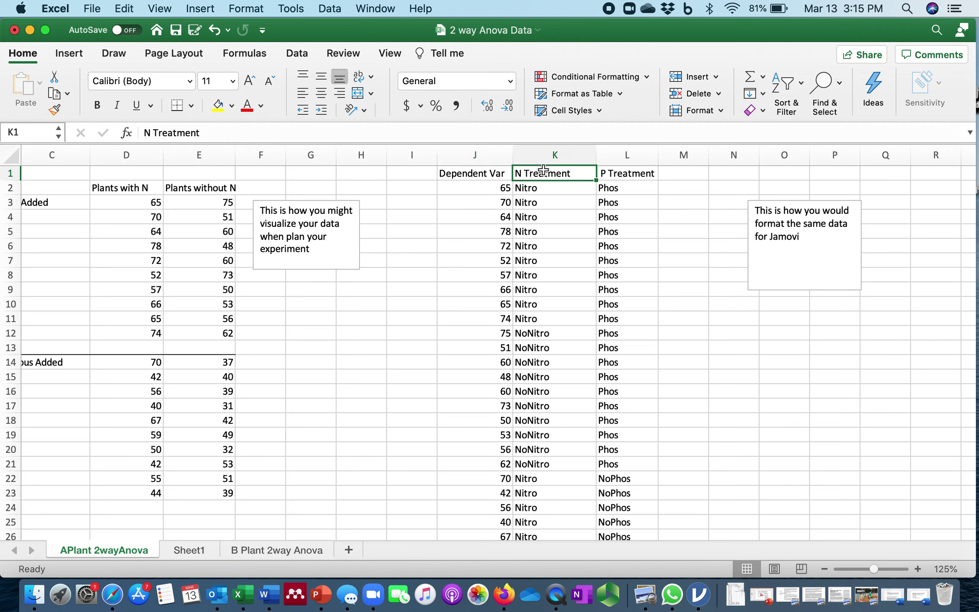
click(611, 171)
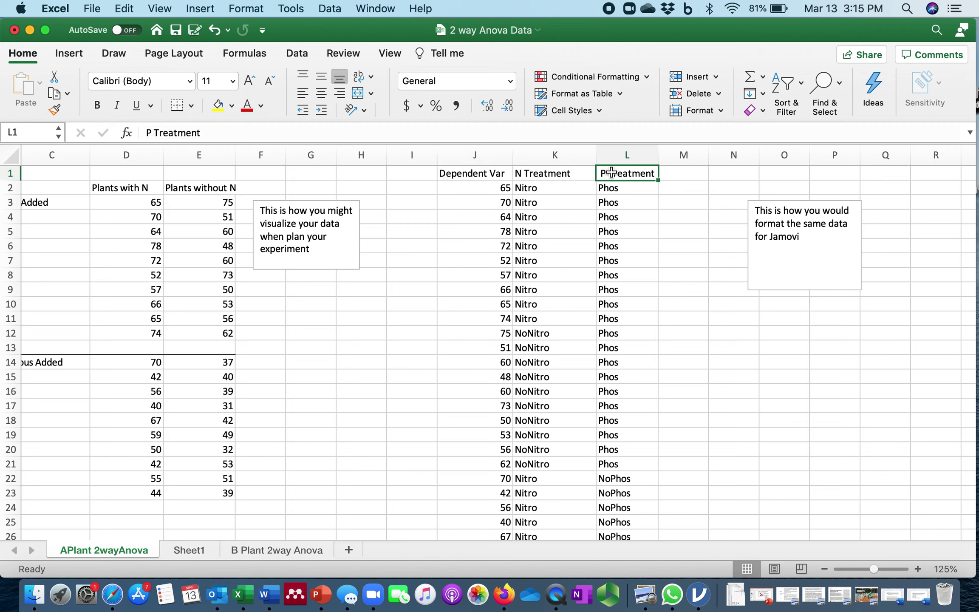
- Copy the entire Dependent Var column J including its header, and paste it into column A of the empty jamovi data sheet
drag(470, 192, 456, 506)
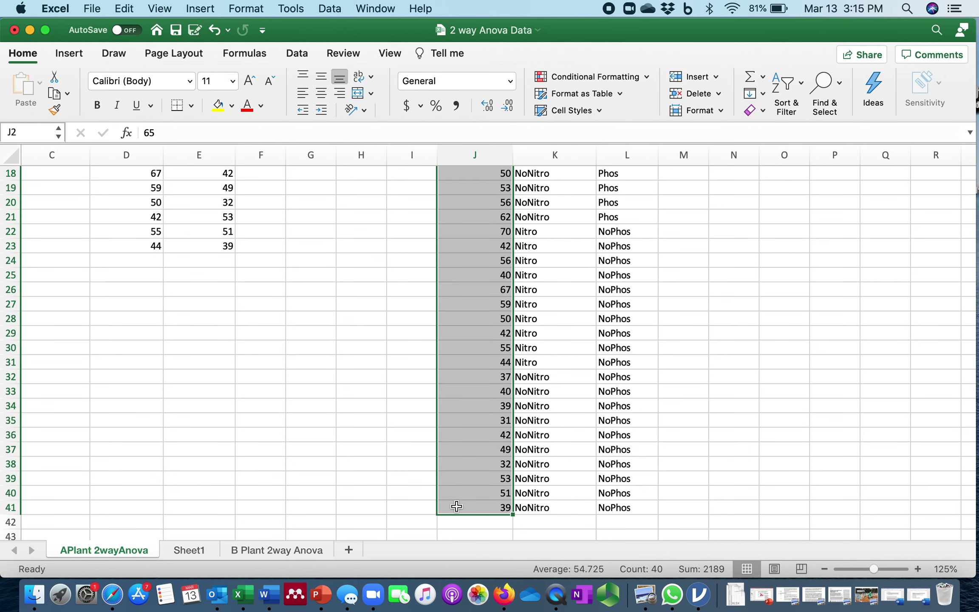
scroll(520, 284, up, 6)
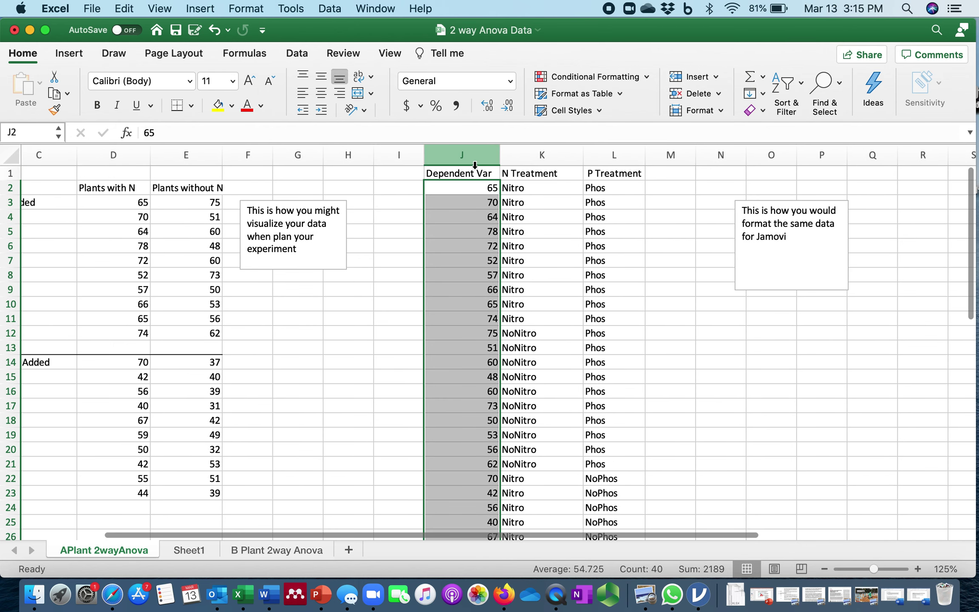
click(474, 170)
click(468, 158)
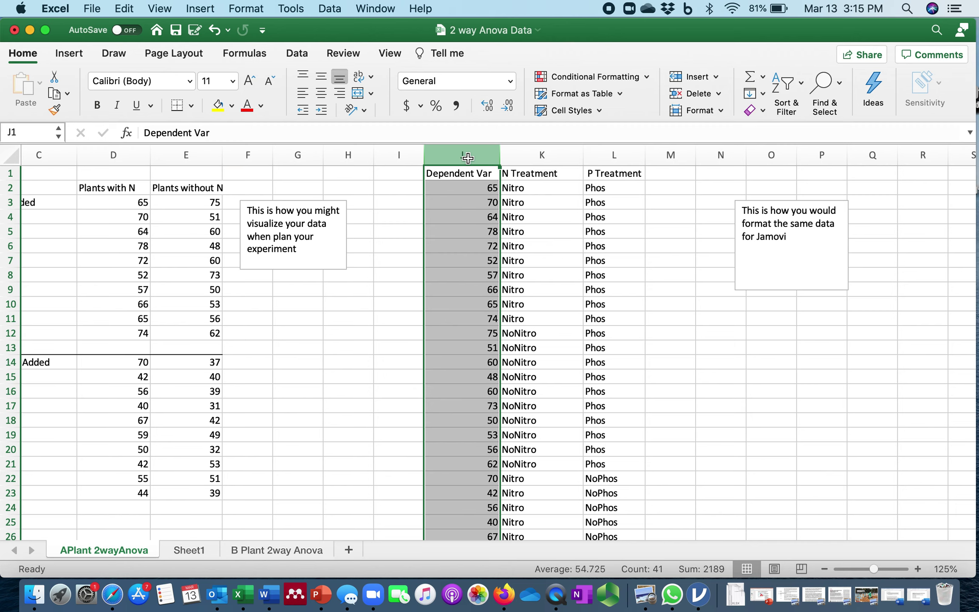
key(super+c)
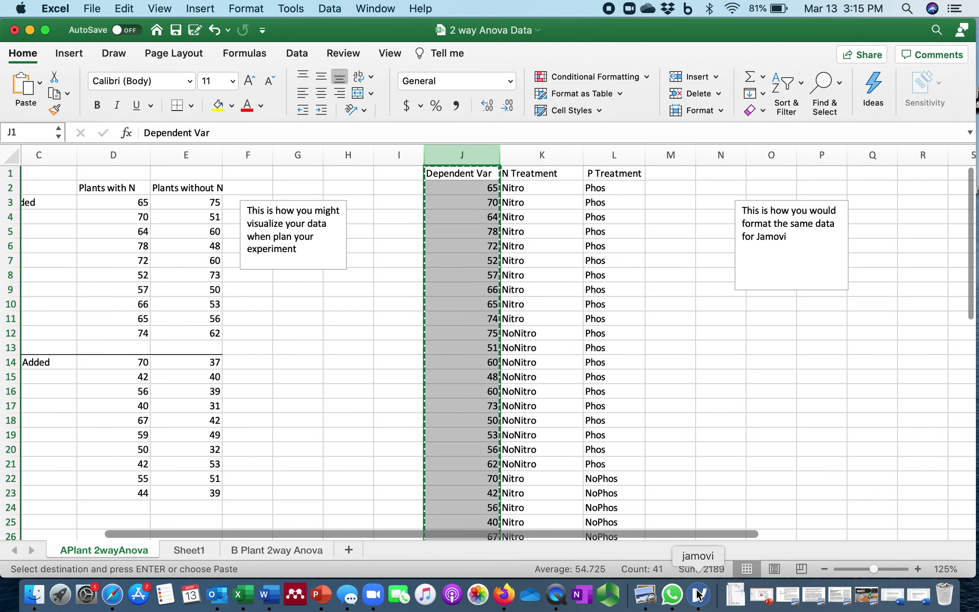
click(699, 594)
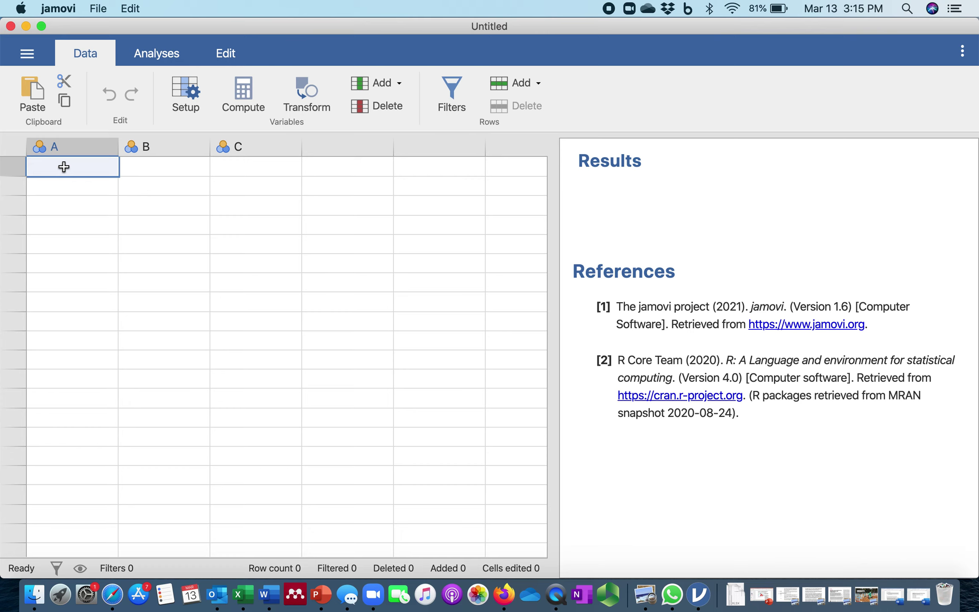
key(super+v)
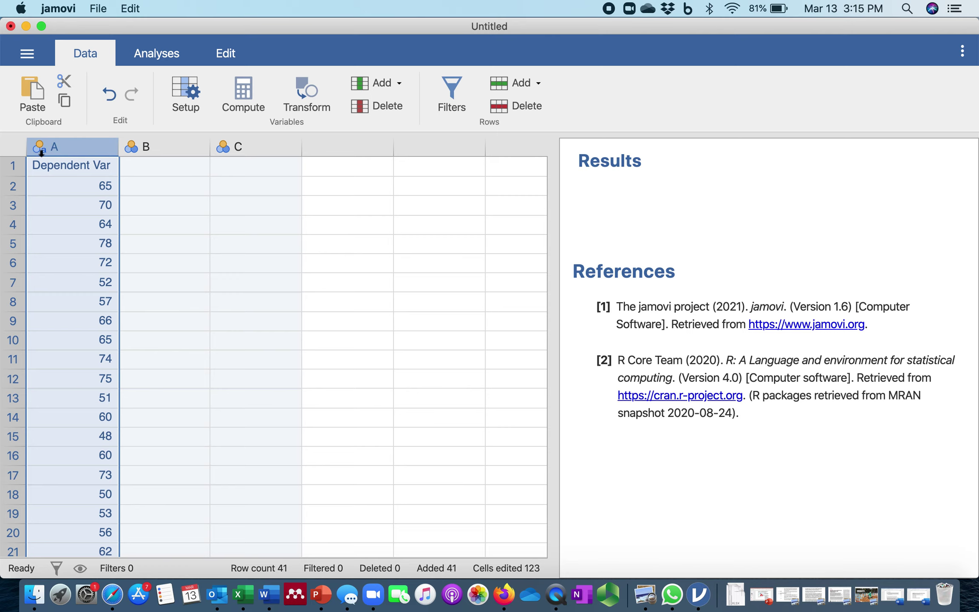
- Undo the paste of the Dependent Var column
key(super+z)
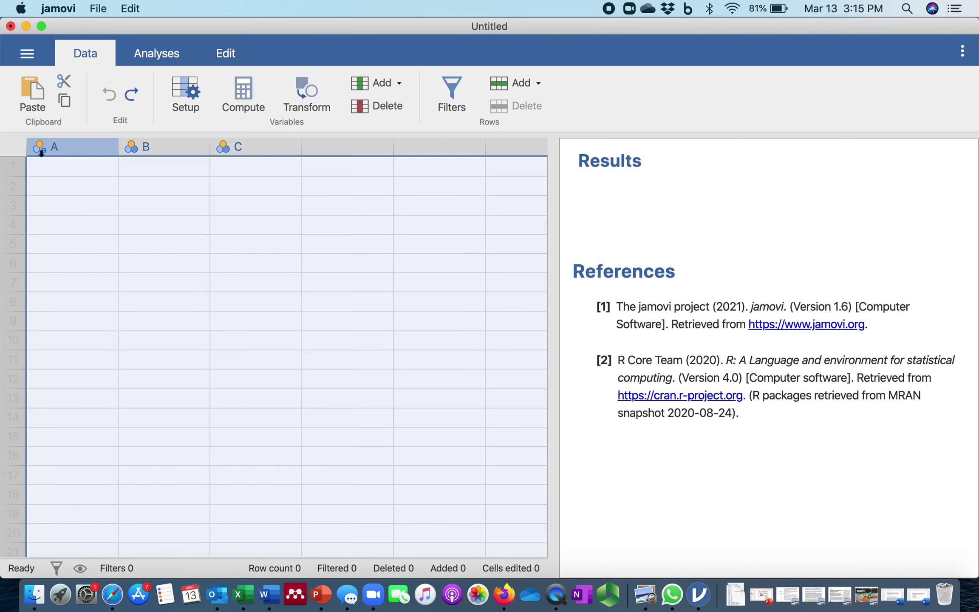
click(217, 203)
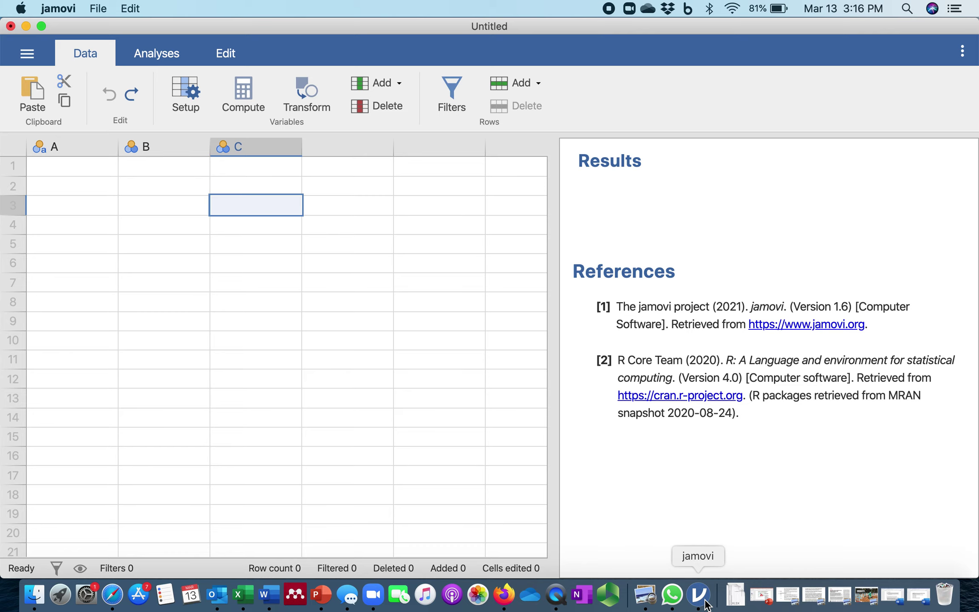
- Switch back to Excel, copy only the dependent values in J2:J41, and paste them into jamovi from row 1 of column A
key(ctrl+Up)
key(ctrl+Left)
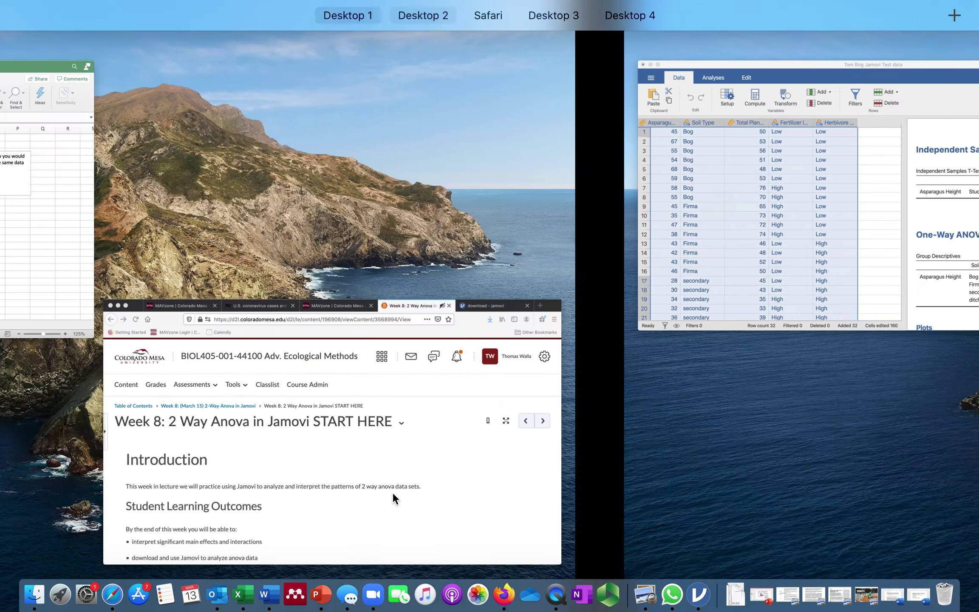
click(281, 284)
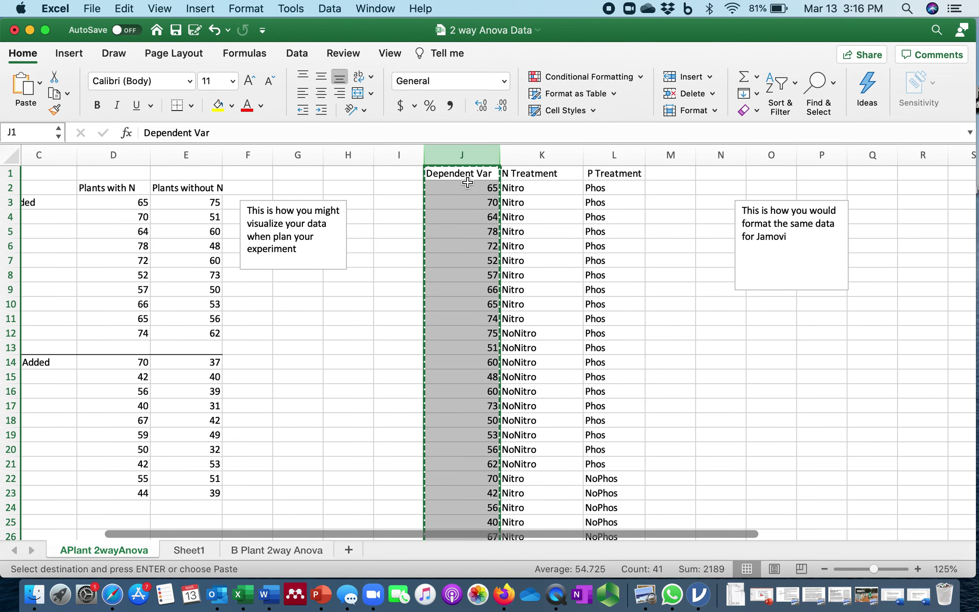
click(491, 193)
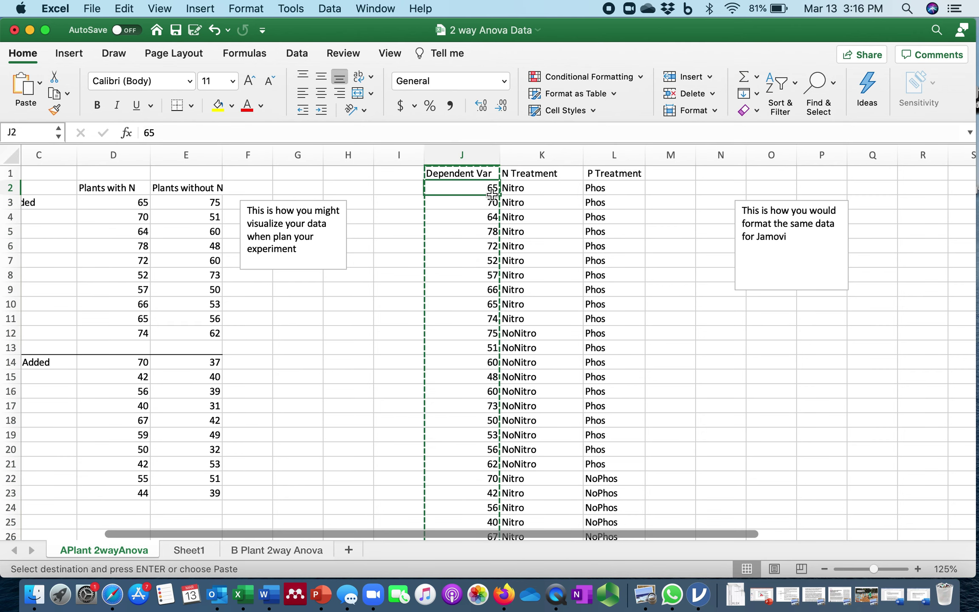
drag(473, 186, 460, 497)
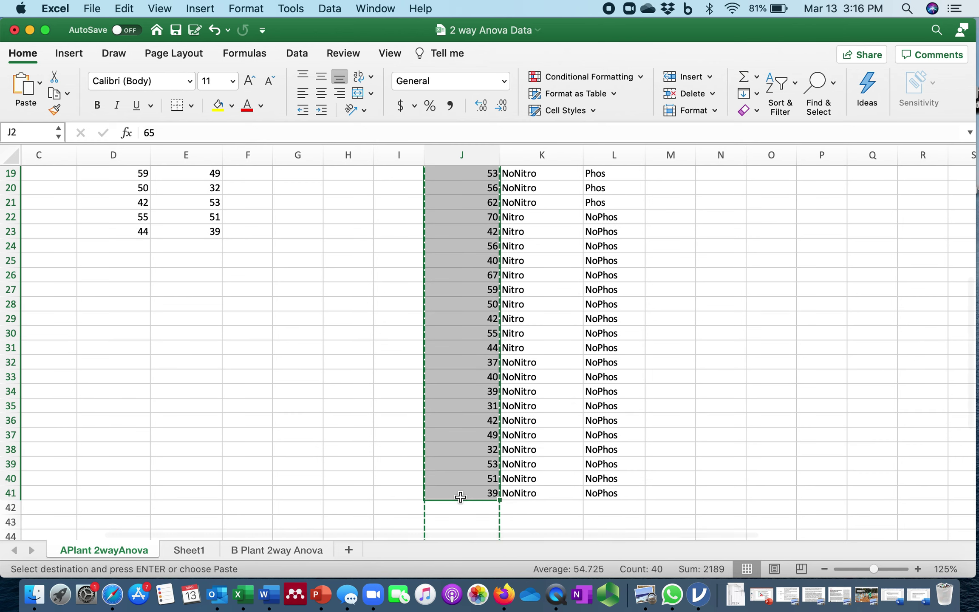
scroll(460, 497, up, 10)
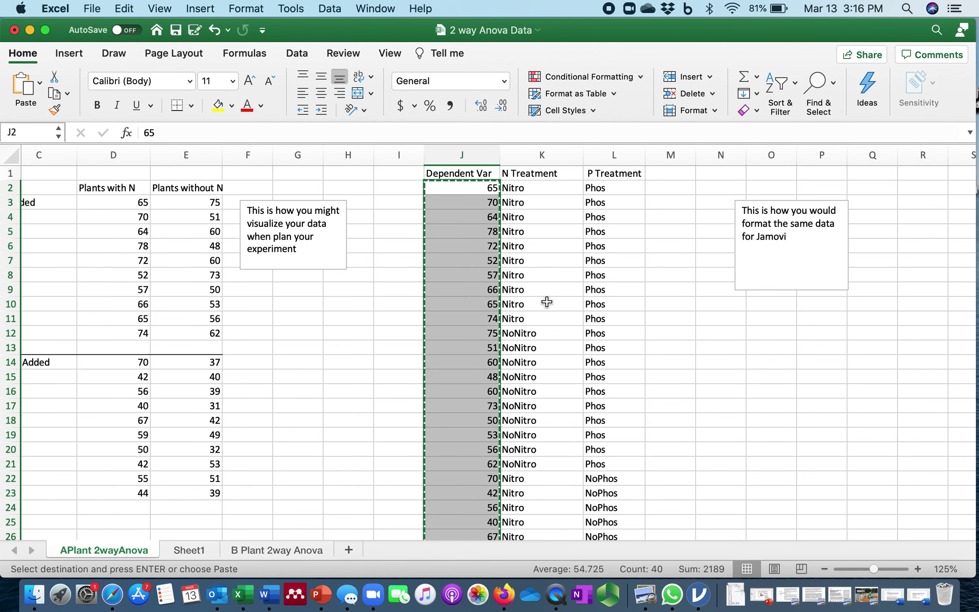
click(706, 597)
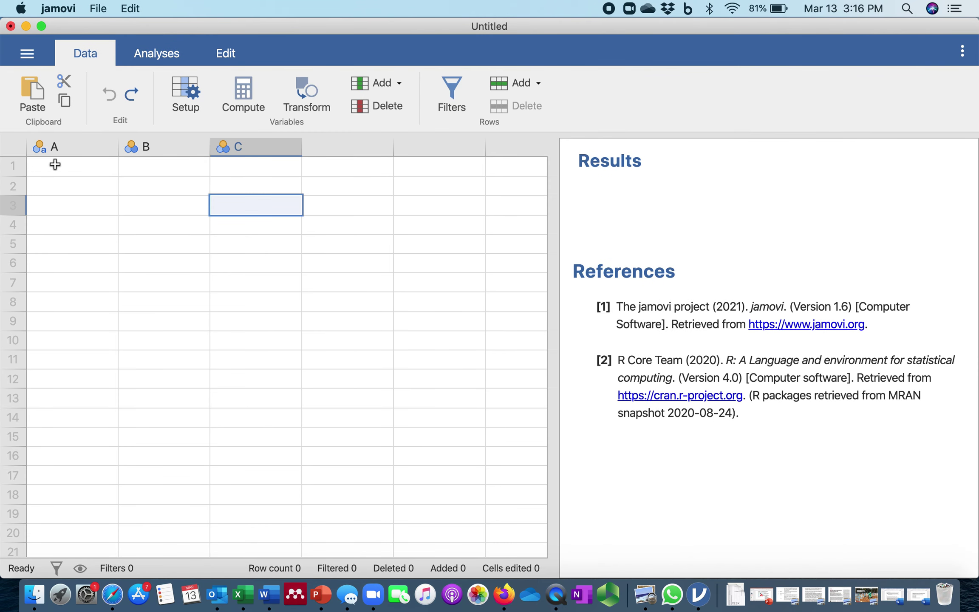
click(54, 165)
key(super+v)
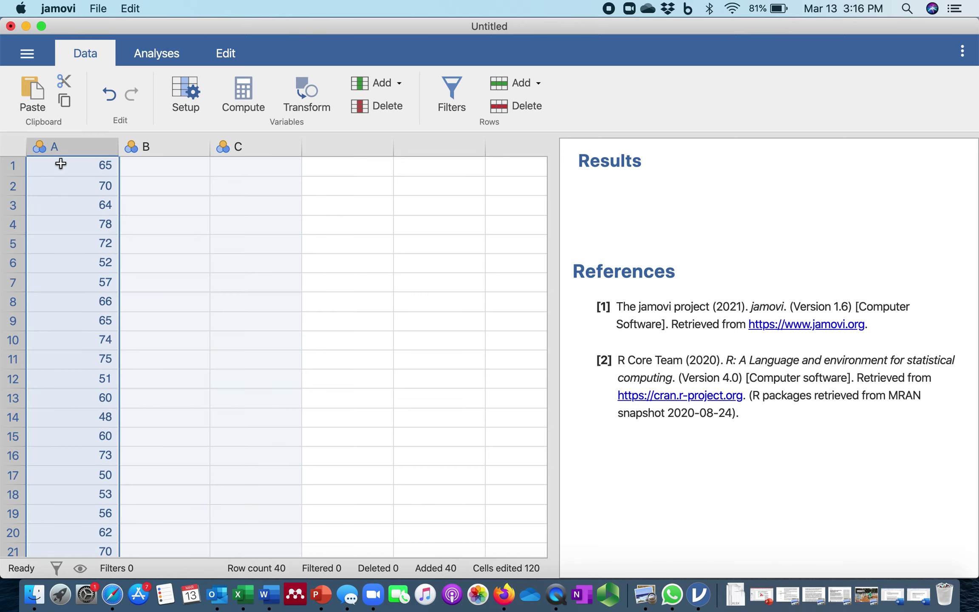
- Rename variable A as "Biomass Dep Variable" and set its measure type to Continuous
click(64, 144)
double_click(53, 147)
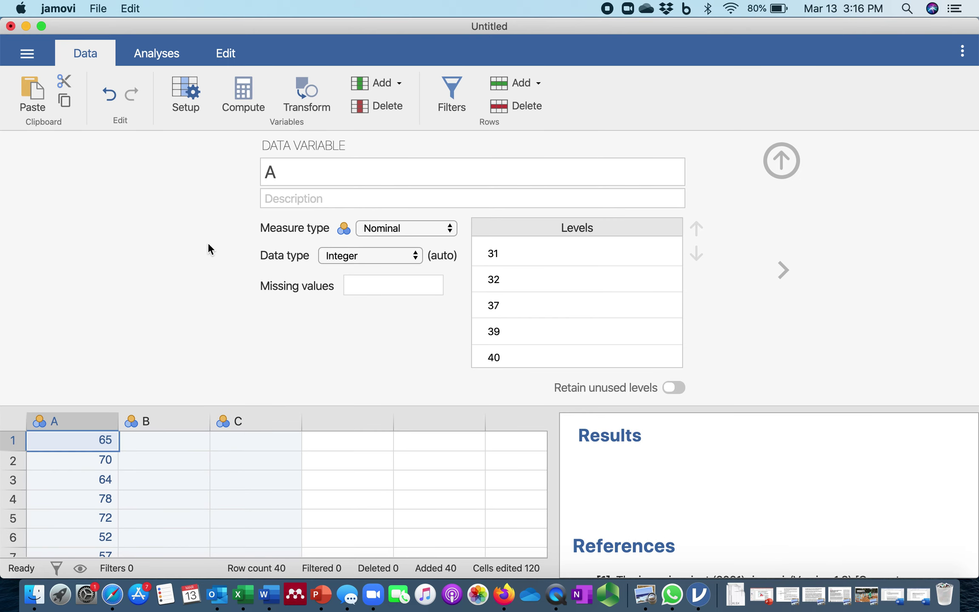
click(280, 172)
key(BackSpace)
text(Ne)
key(BackSpace)
key(BackSpace)
text(Biomass Dep Variable)
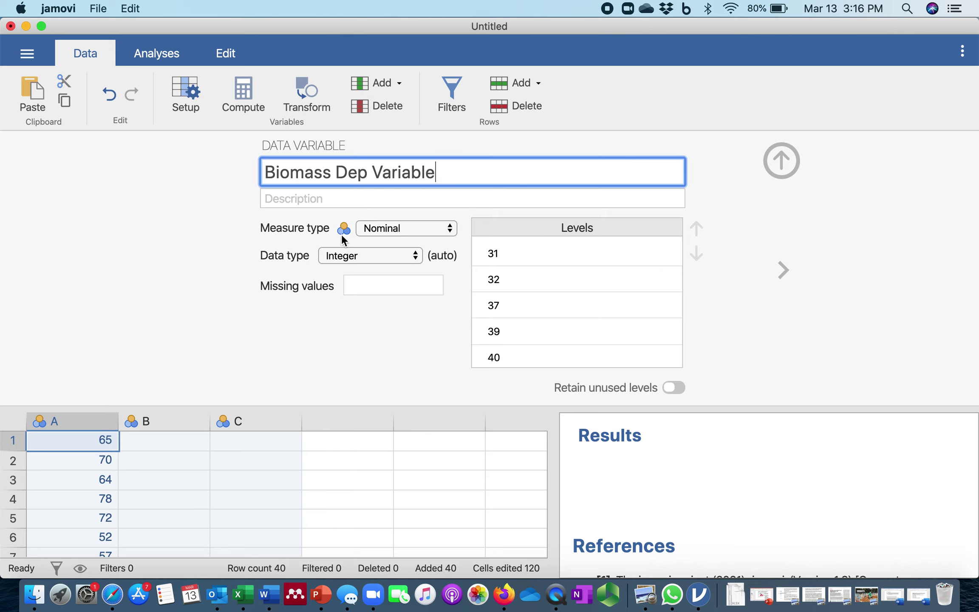
click(450, 229)
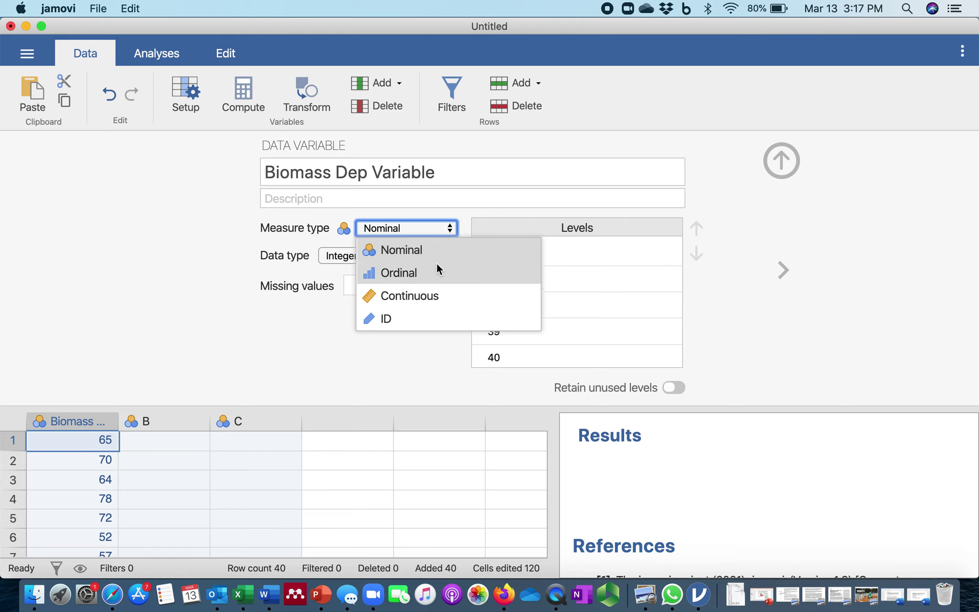
click(430, 295)
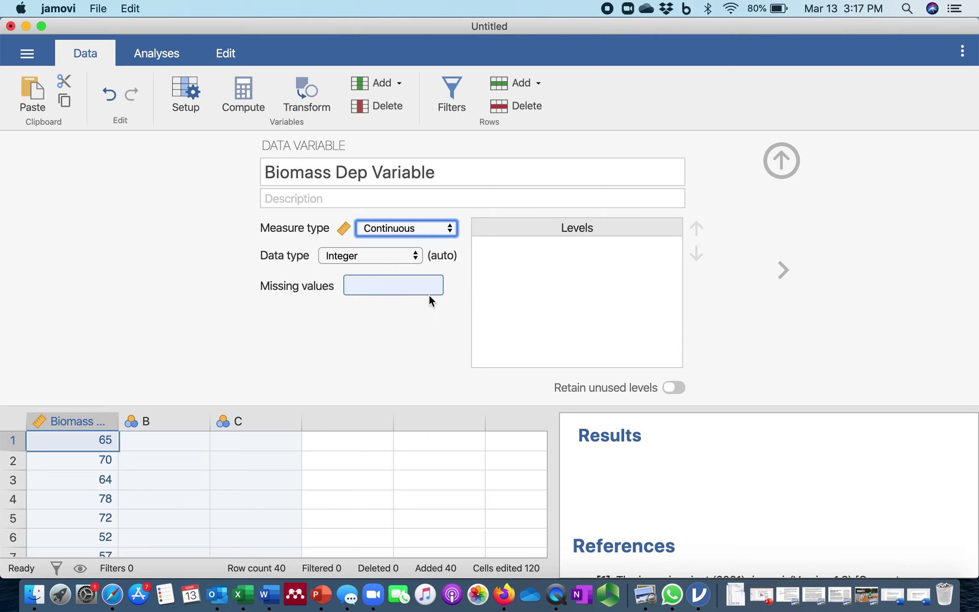
- Set the data type of Biomass Dep Variable to Decimal and close its variable setup
click(413, 256)
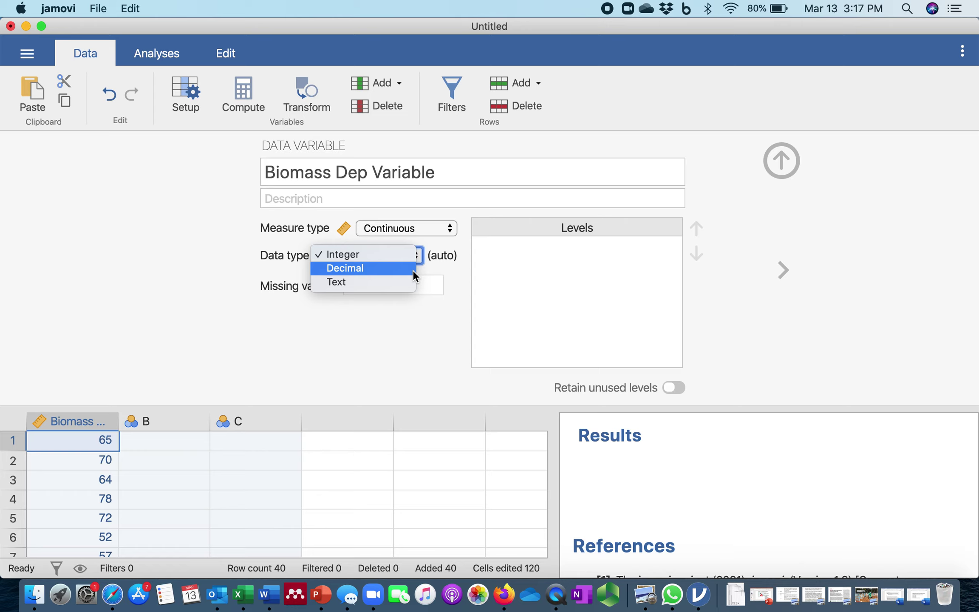
click(413, 270)
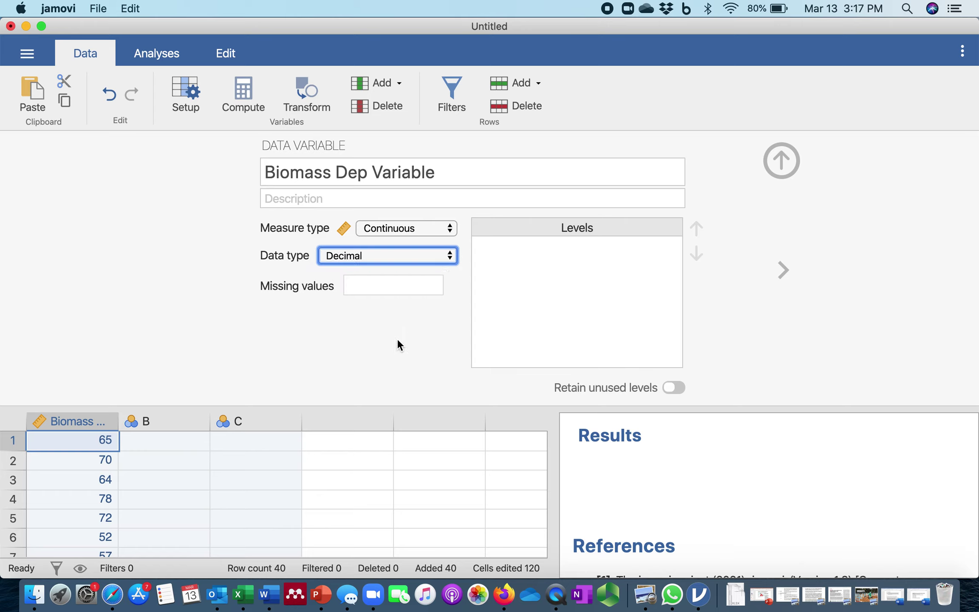
click(781, 162)
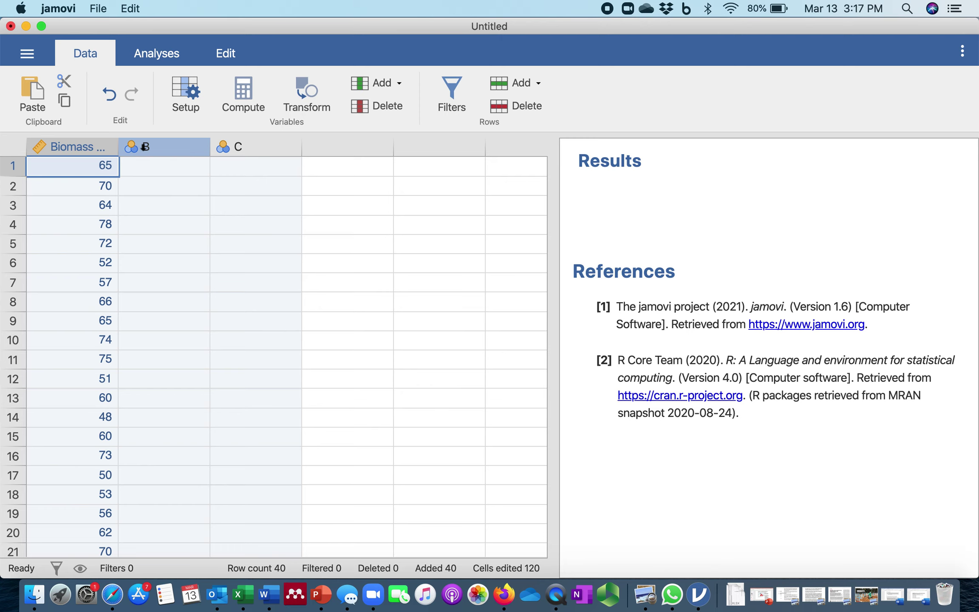
- Open the setup of variable B and rename it as "Nitrogen"
click(145, 147)
double_click(144, 147)
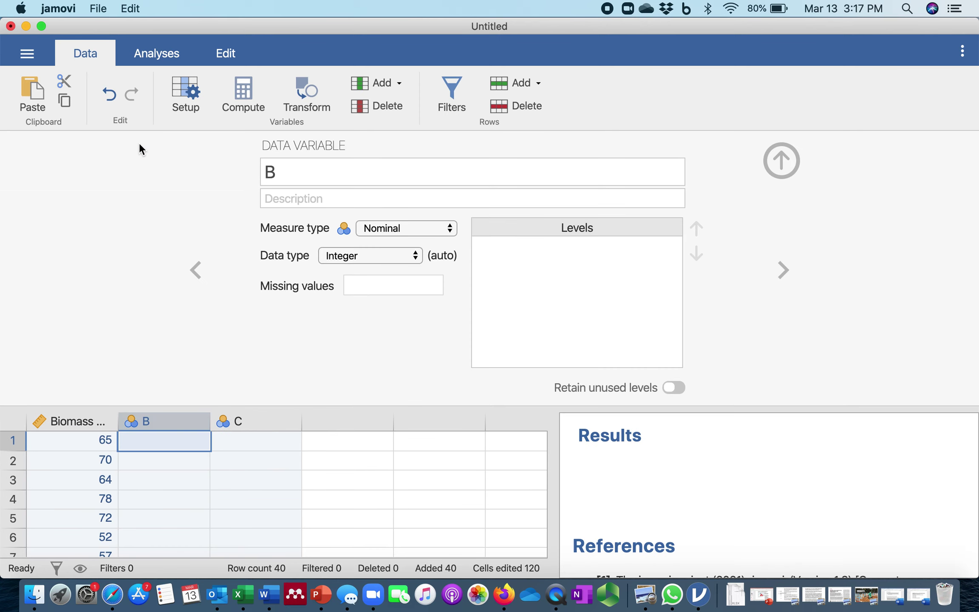
click(293, 172)
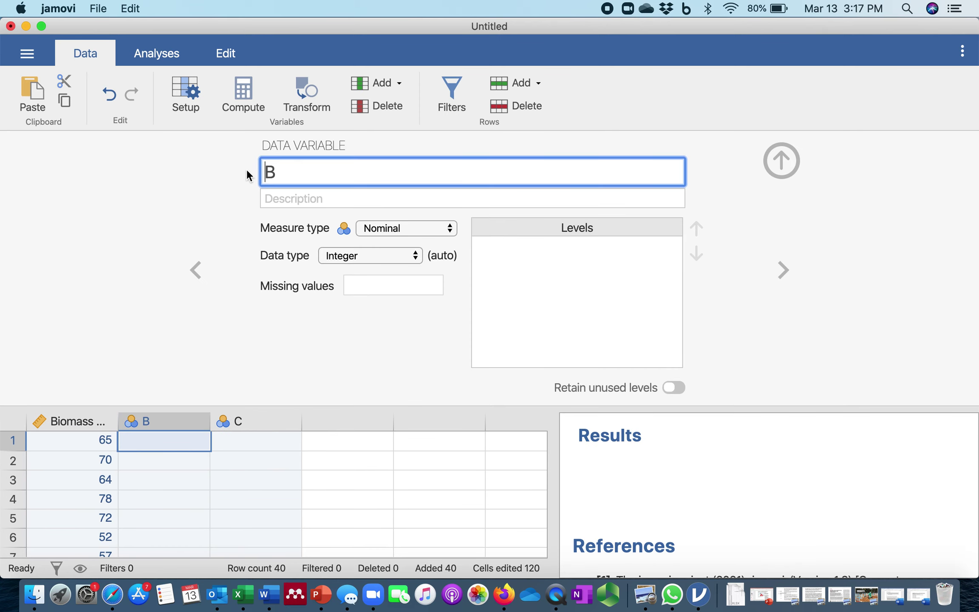
drag(291, 174, 250, 178)
text(Phop)
key(BackSpace)
text(sp)
key(BackSpace)
key(BackSpace)
key(BackSpace)
key(BackSpace)
key(BackSpace)
text(Nitrogen)
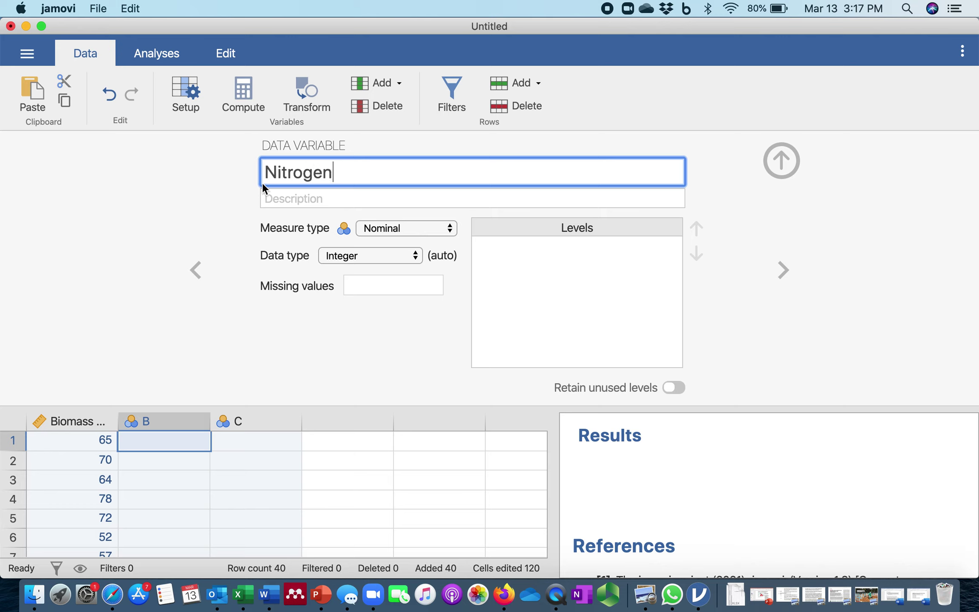
- Keep Nitrogen's measure type as Nominal and set its data type to Text
click(449, 229)
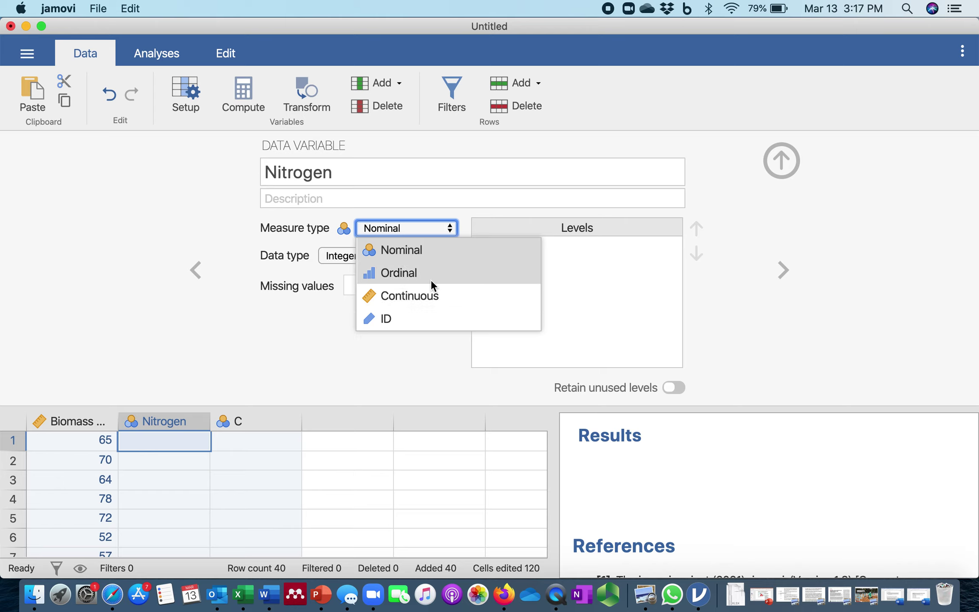
click(414, 222)
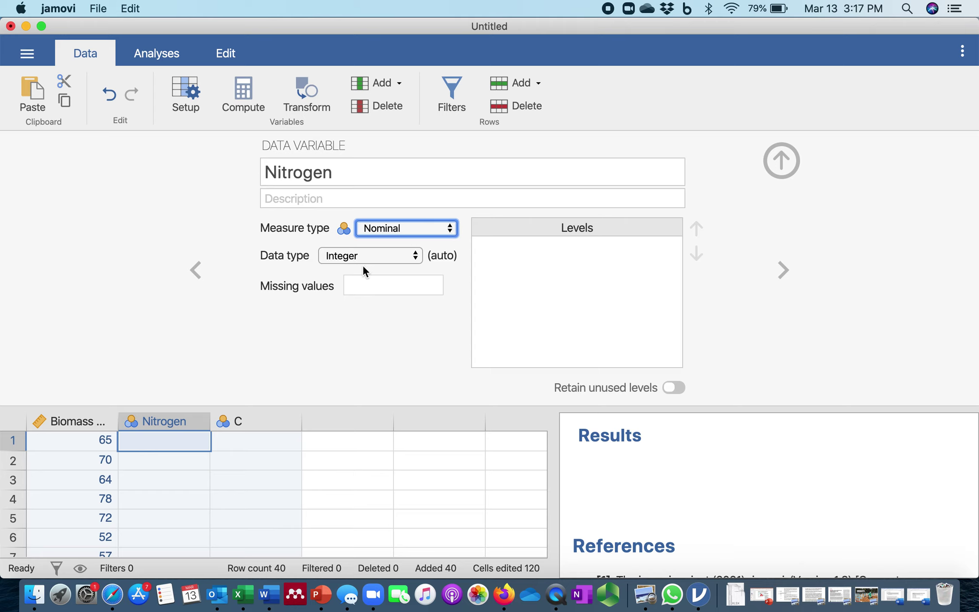
click(416, 251)
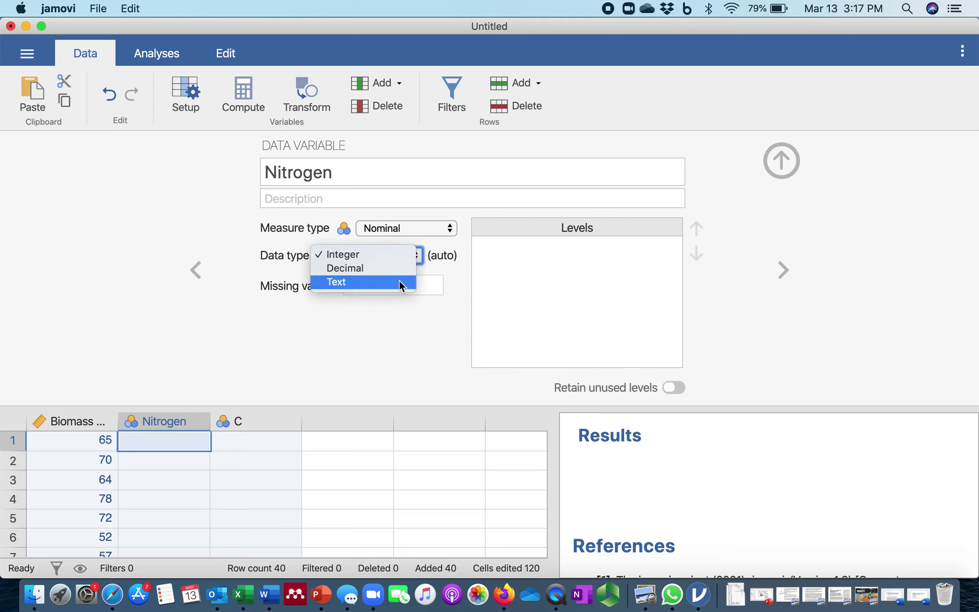
click(400, 280)
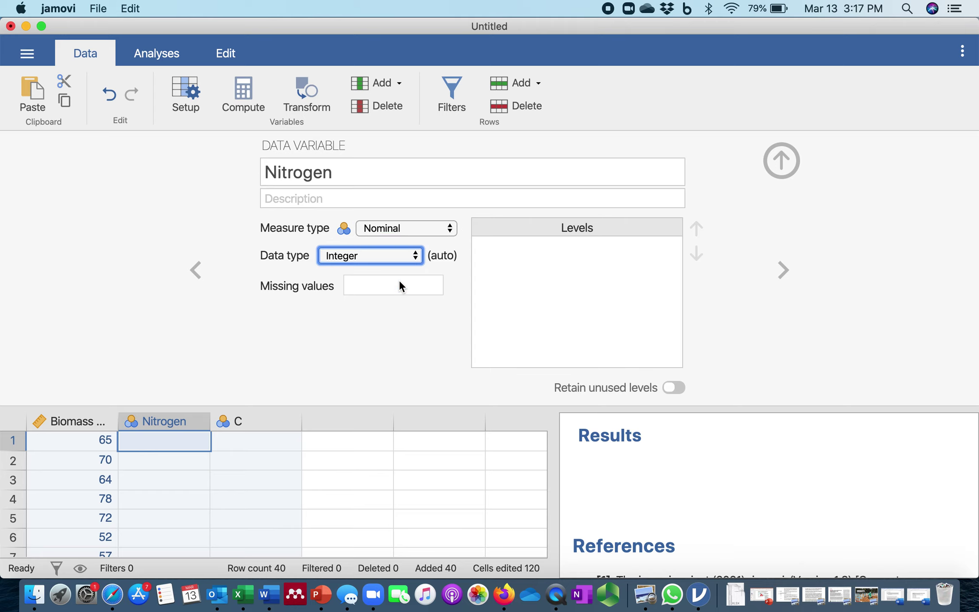
click(450, 228)
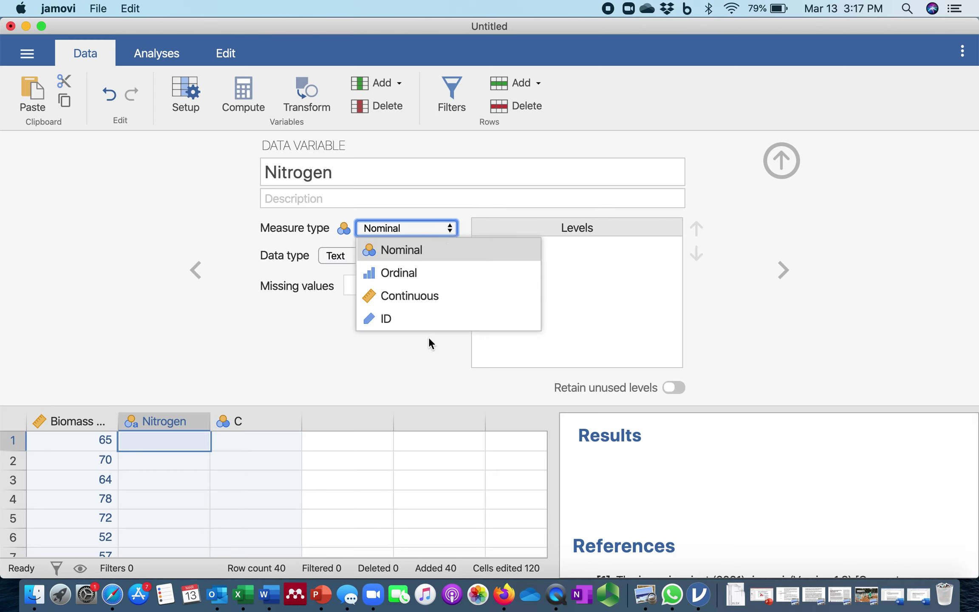
click(419, 251)
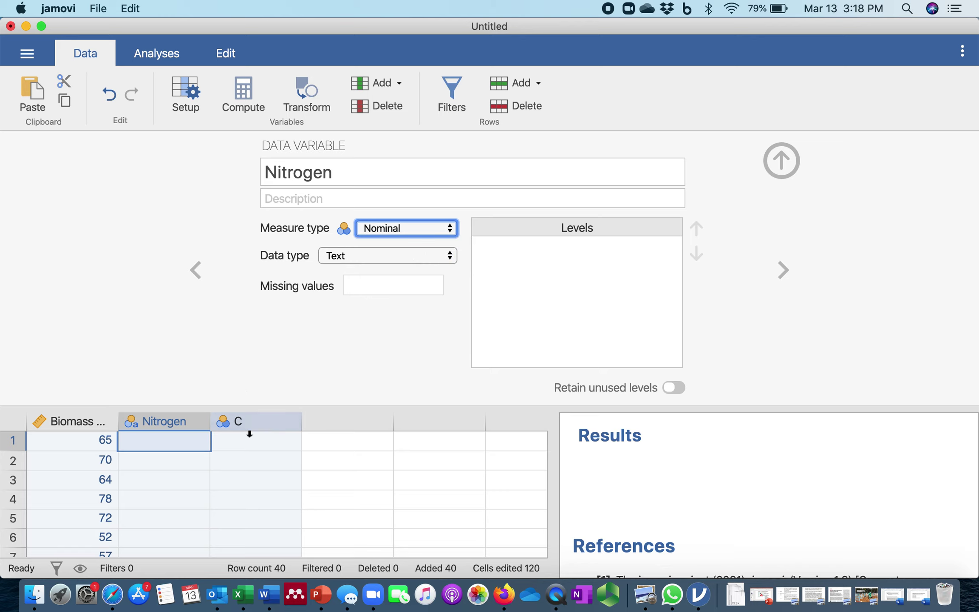
- Rename variable C as "Phosphorous" and set its data type to Text
click(228, 422)
click(264, 172)
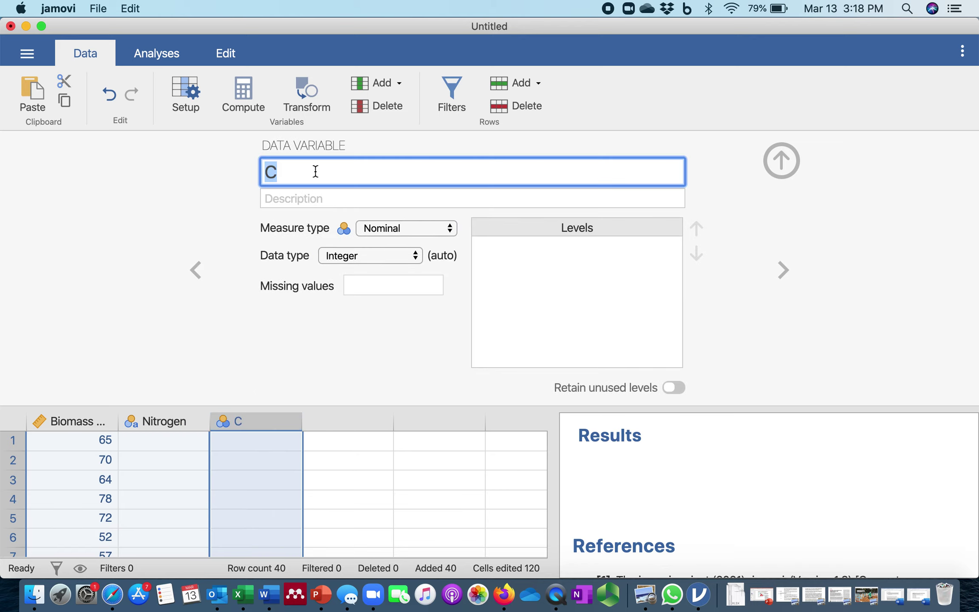
click(284, 173)
key(super+a)
text(Niro)
key(BackSpace)
key(BackSpace)
text(trogen)
key(BackSpace)
key(BackSpace)
key(BackSpace)
key(BackSpace)
key(BackSpace)
key(BackSpace)
key(BackSpace)
key(BackSpace)
text(Phospoh)
key(BackSpace)
key(BackSpace)
text(horous)
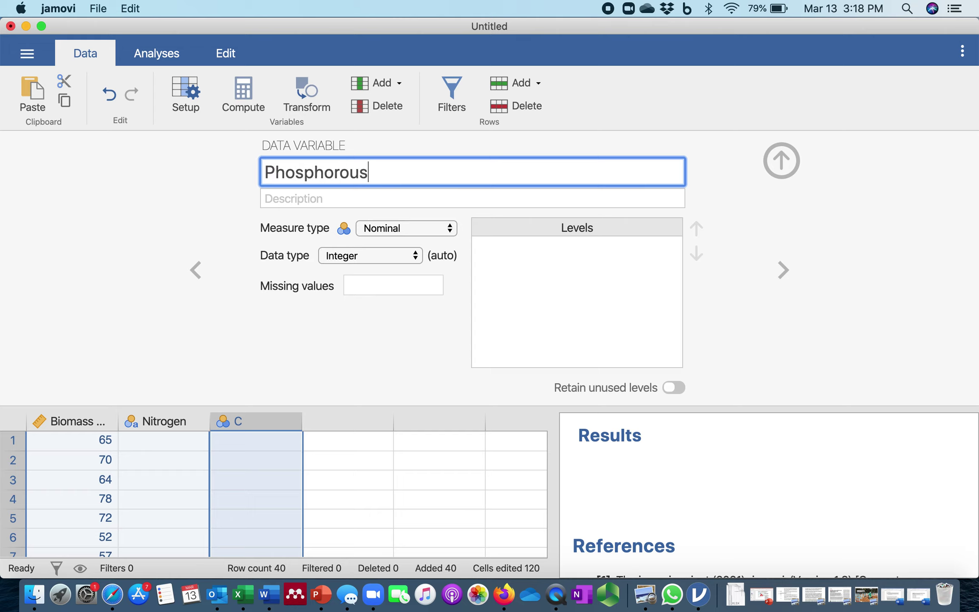
click(378, 253)
click(377, 278)
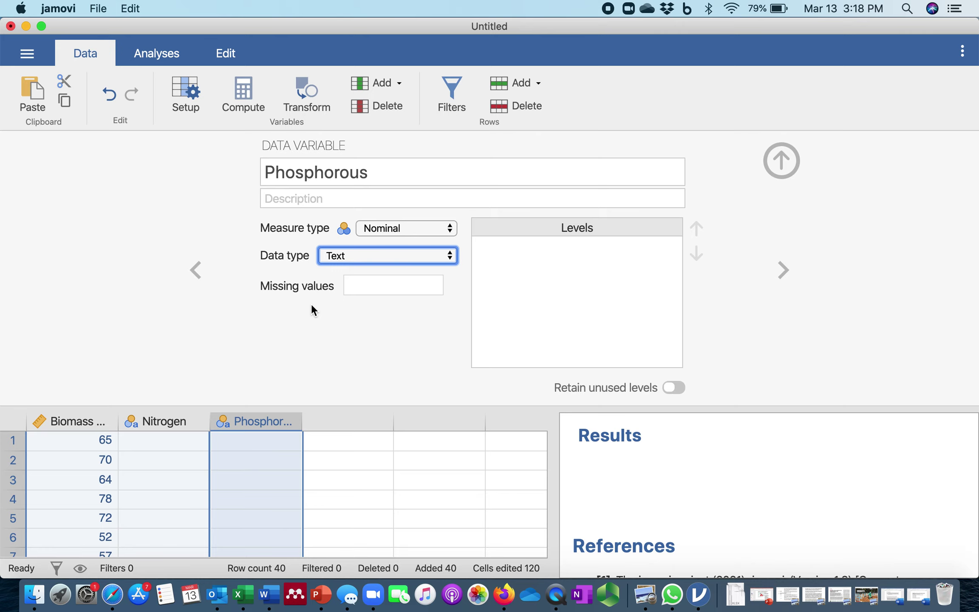
- Switch to the Excel workbook and copy the N and P treatment values in K2:L41 without their headers
key(ctrl+Up)
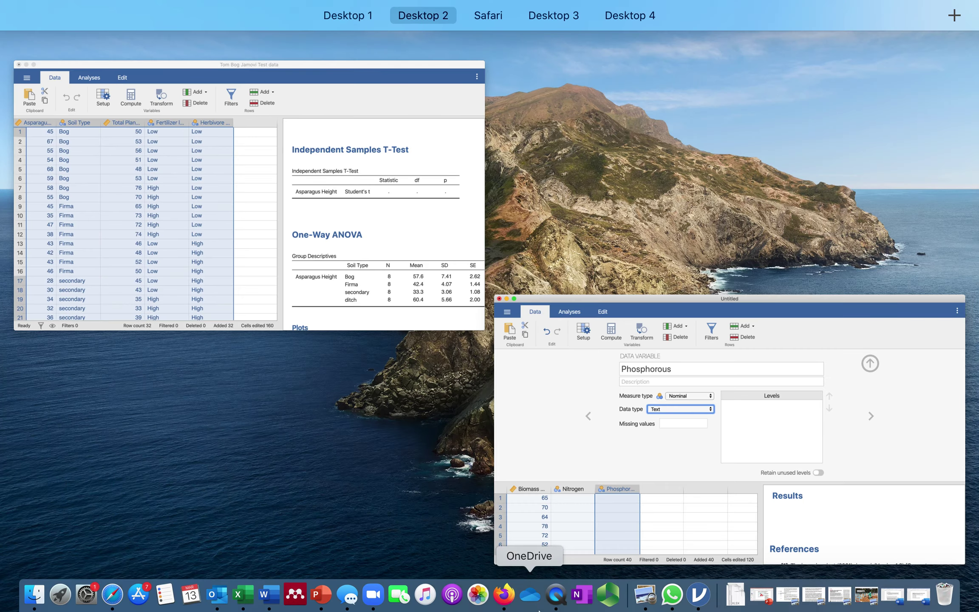
key(ctrl+Left)
click(300, 276)
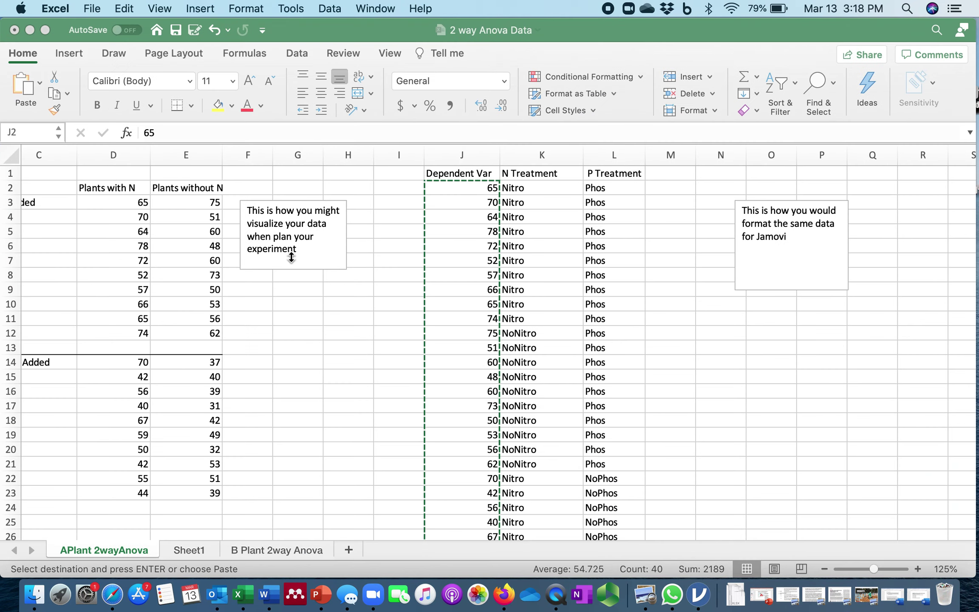
click(510, 194)
drag(583, 193, 609, 453)
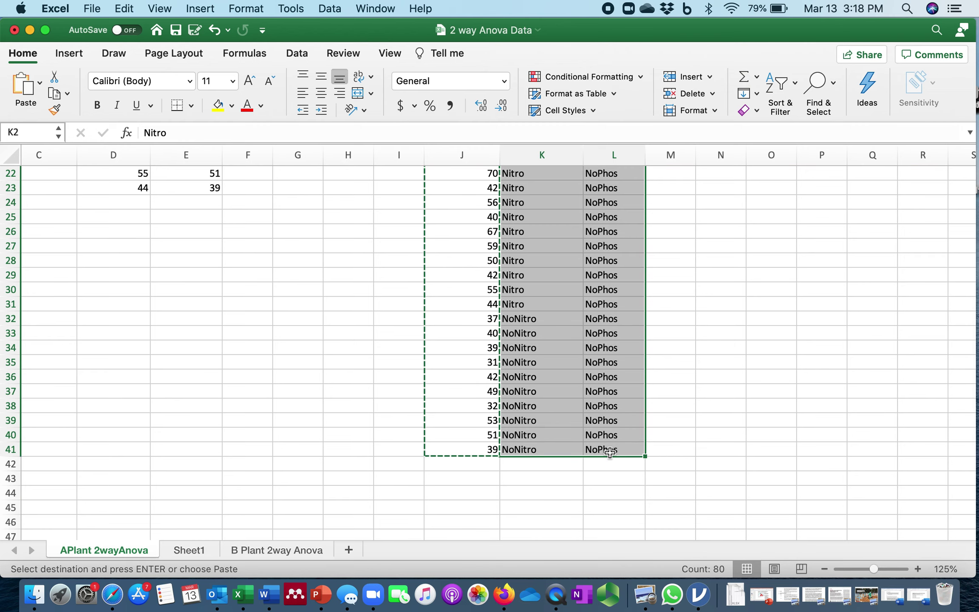
scroll(610, 452, up, 10)
- Return to the untitled jamovi data set and paste the treatment values into the Nitrogen and Phosphorous columns from row 1
key(ctrl+Up)
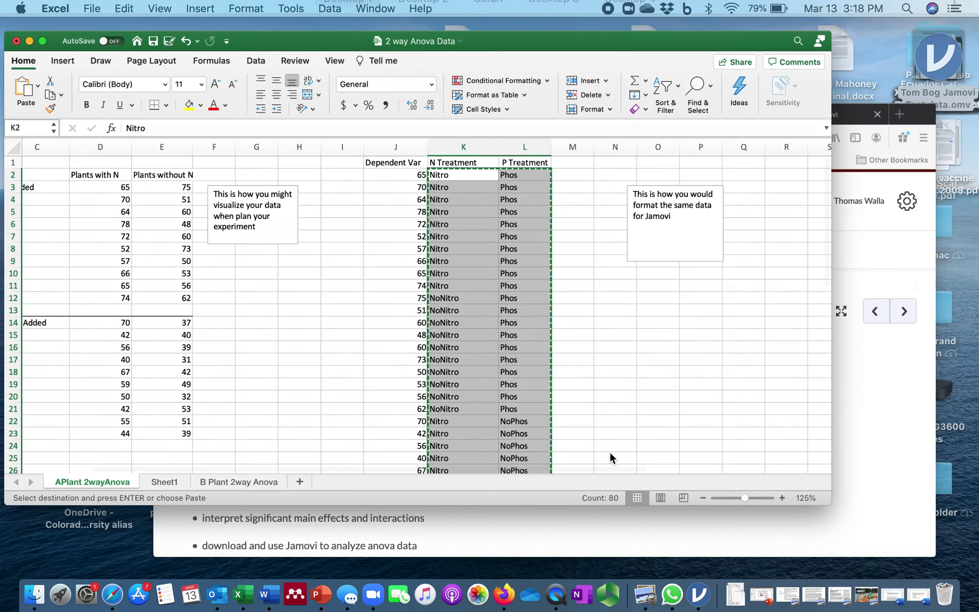
key(ctrl+Right)
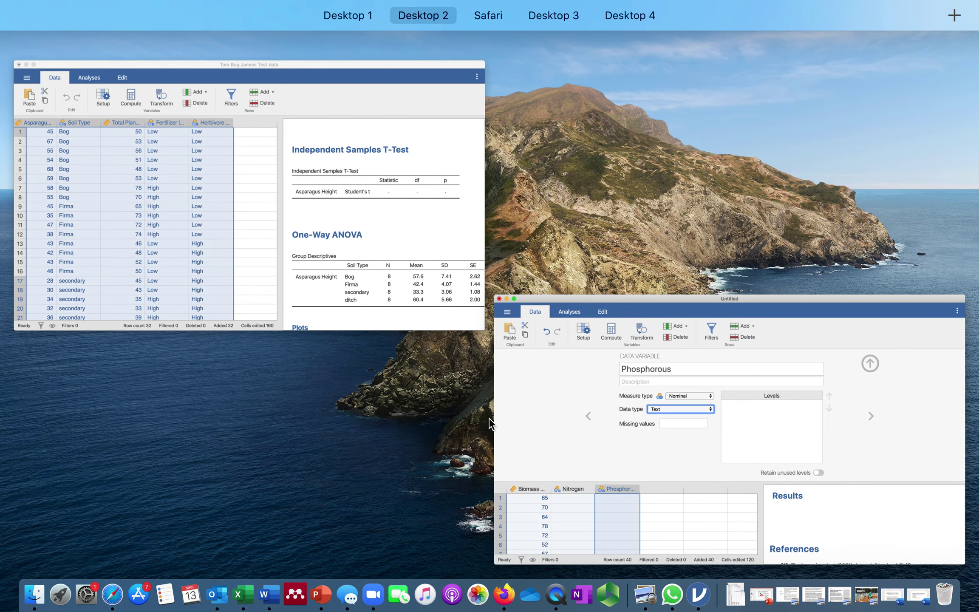
click(522, 414)
key(ctrl+alt+Return)
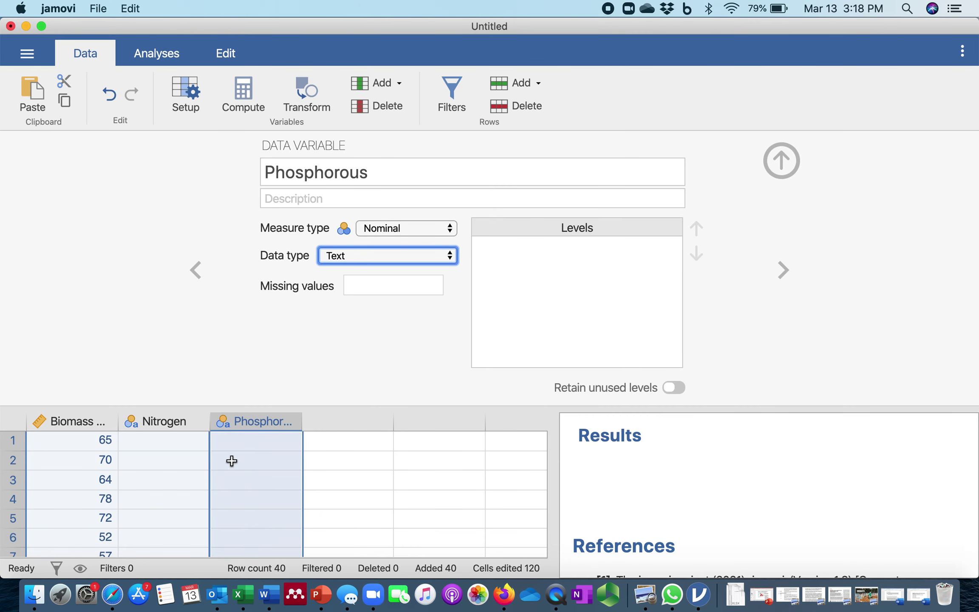
shift+click(170, 426)
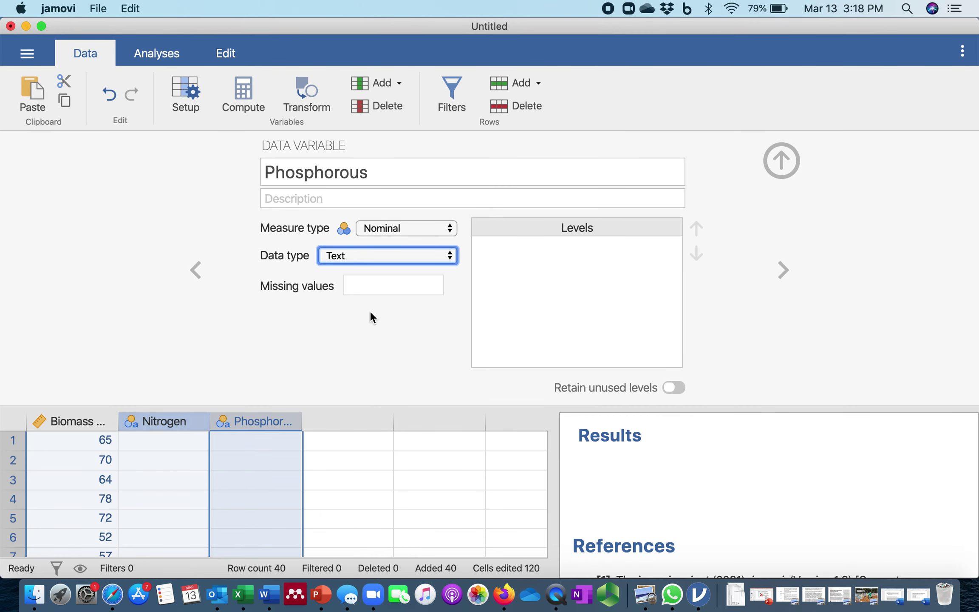
click(782, 161)
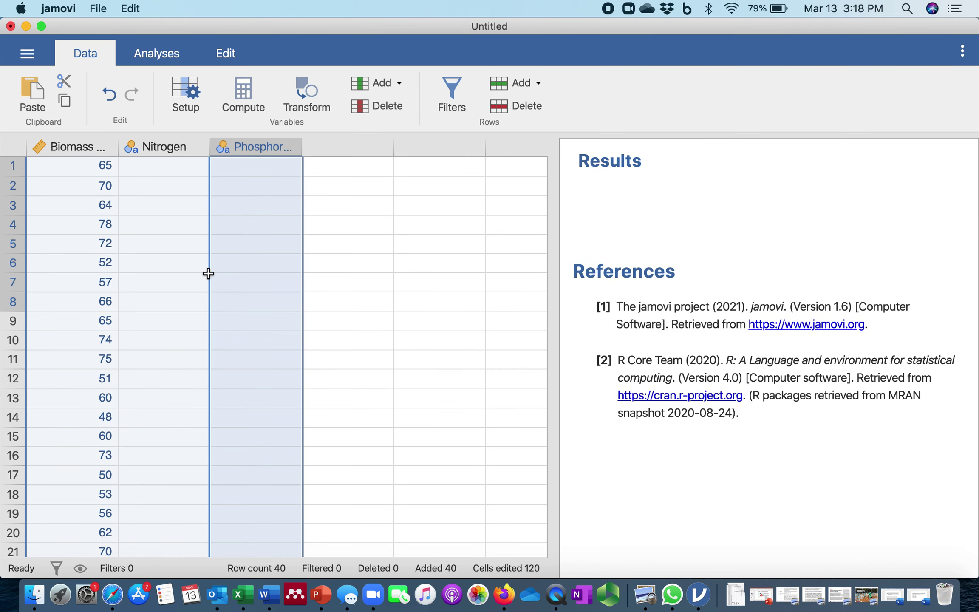
click(147, 165)
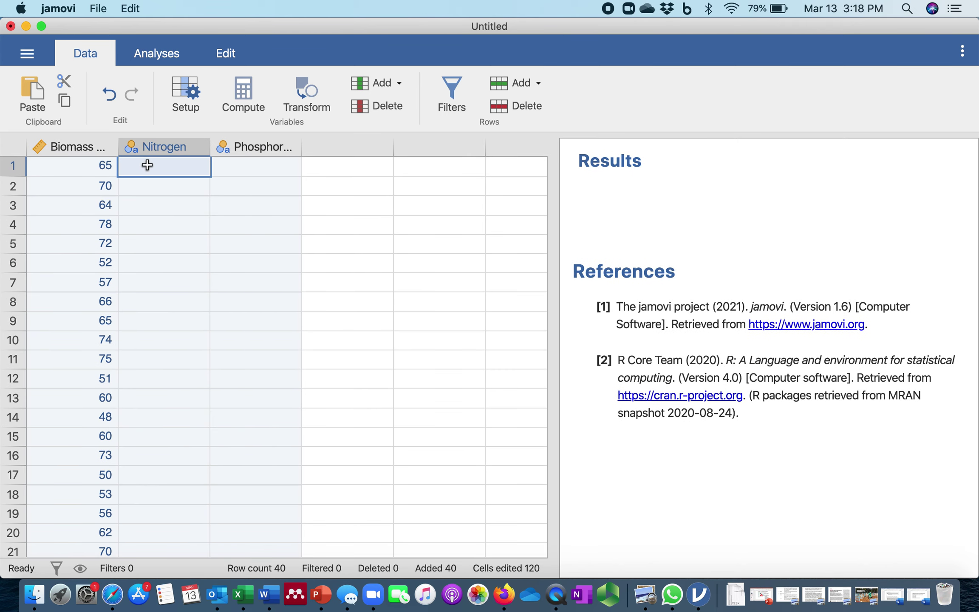
shift+click(226, 165)
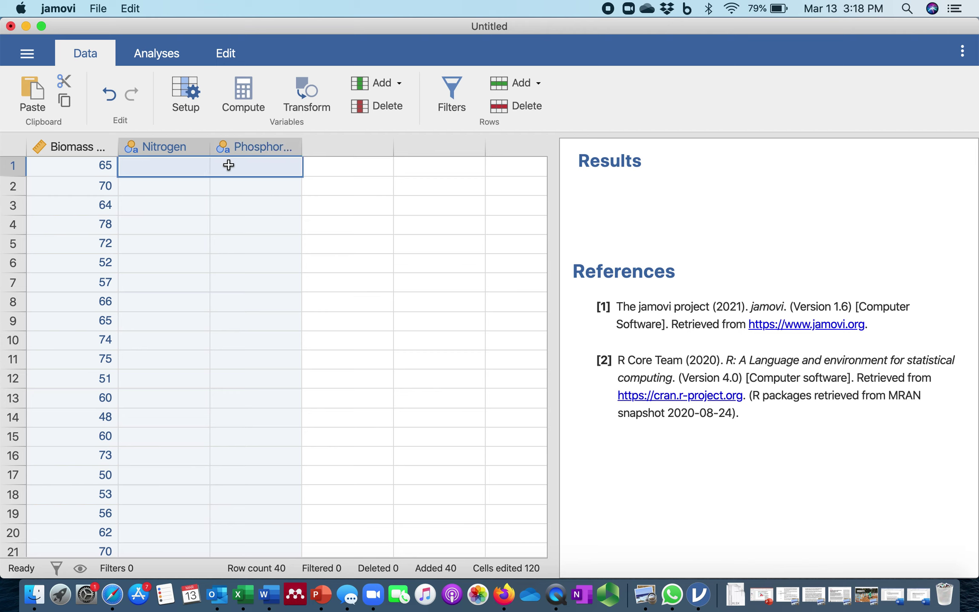
key(super+v)
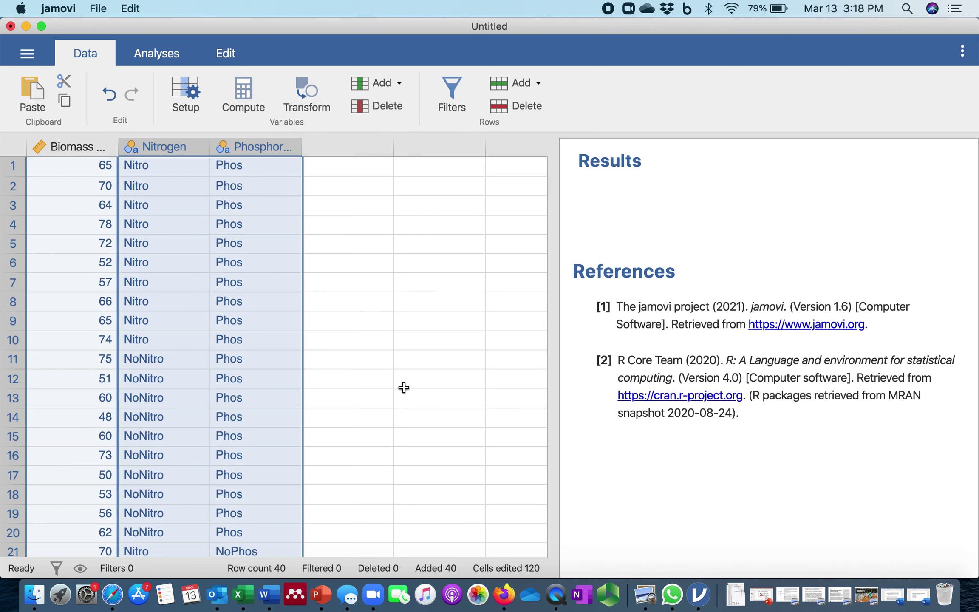
scroll(404, 387, down, 5)
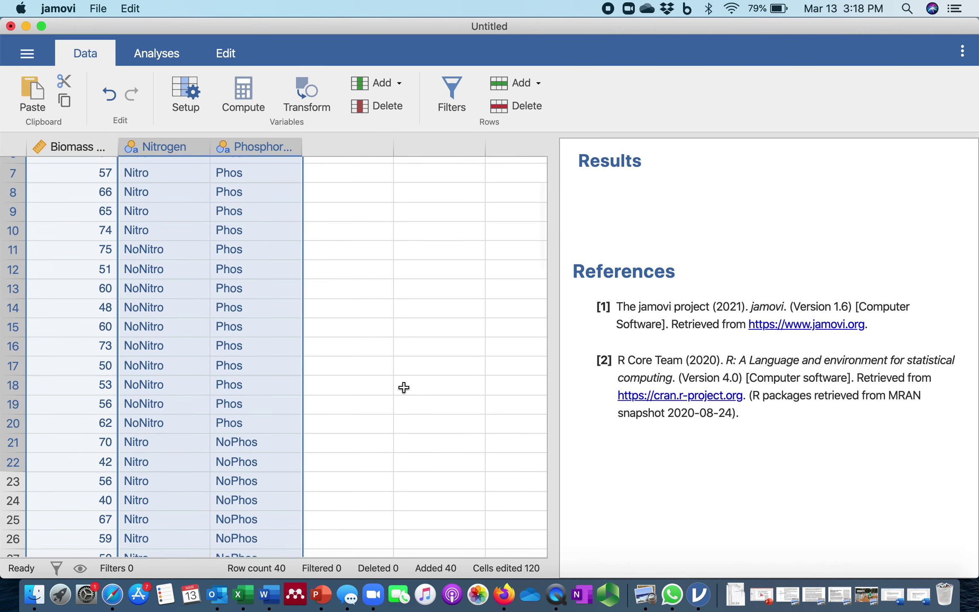
scroll(403, 387, down, 5)
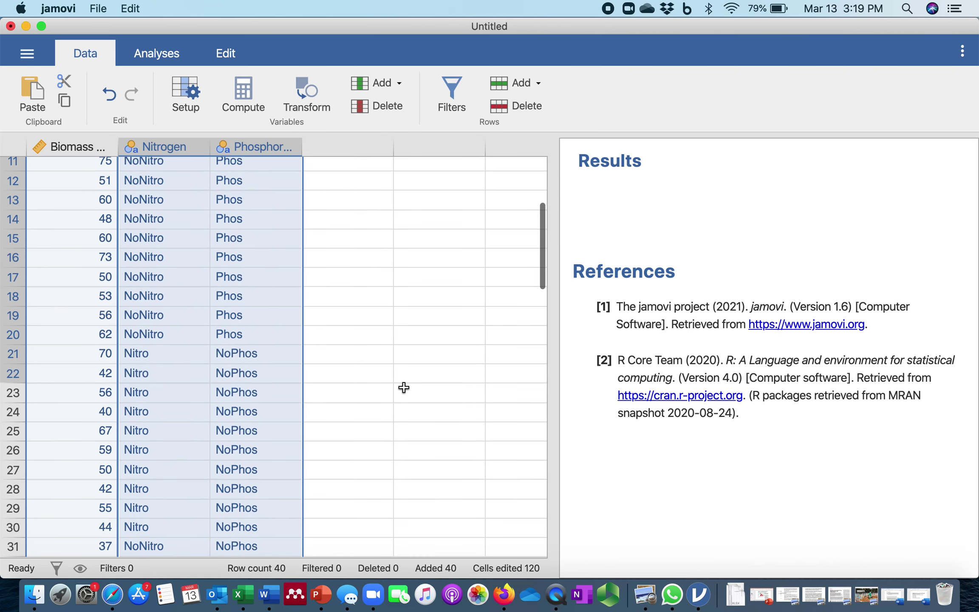
scroll(403, 387, up, 10)
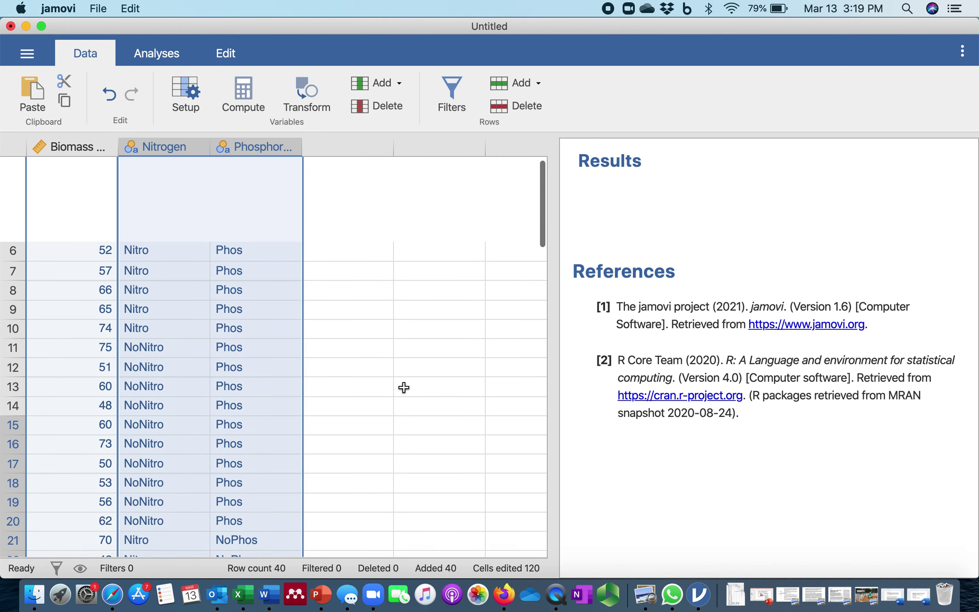
click(391, 302)
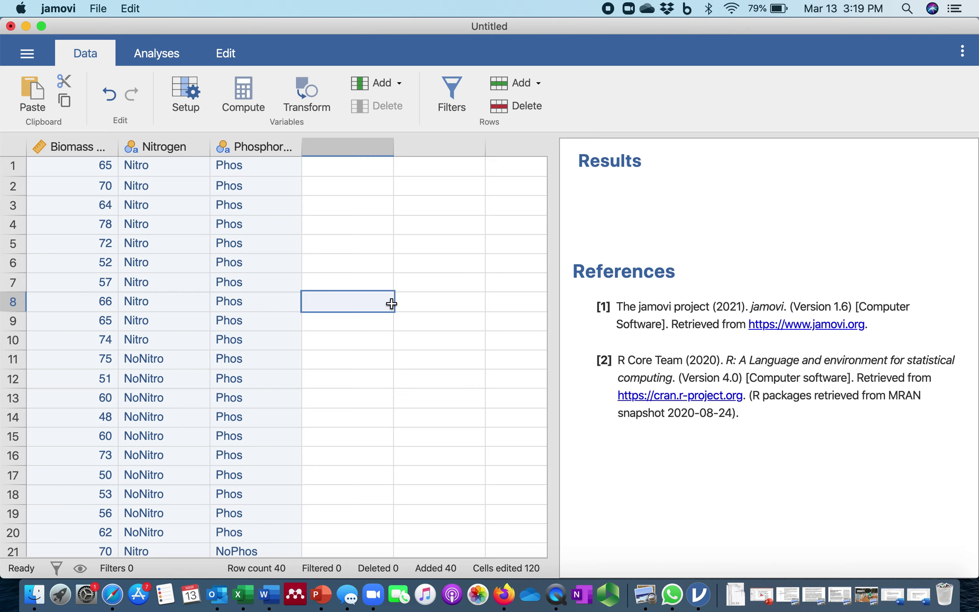
- Run an Independent Samples T-Test with Biomass Dep Variable as the dependent variable and Phosphorous as the grouping variable
click(168, 57)
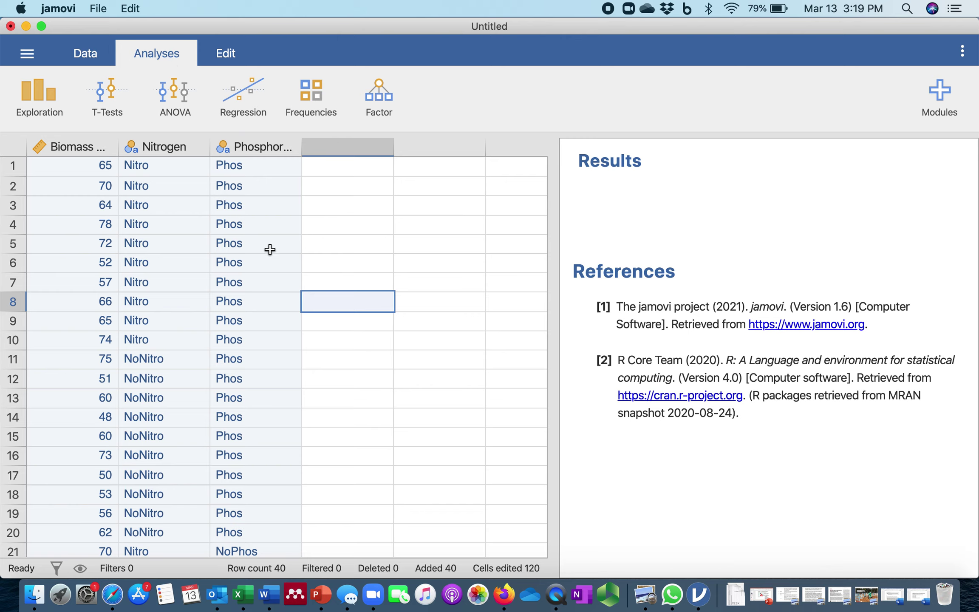
click(114, 113)
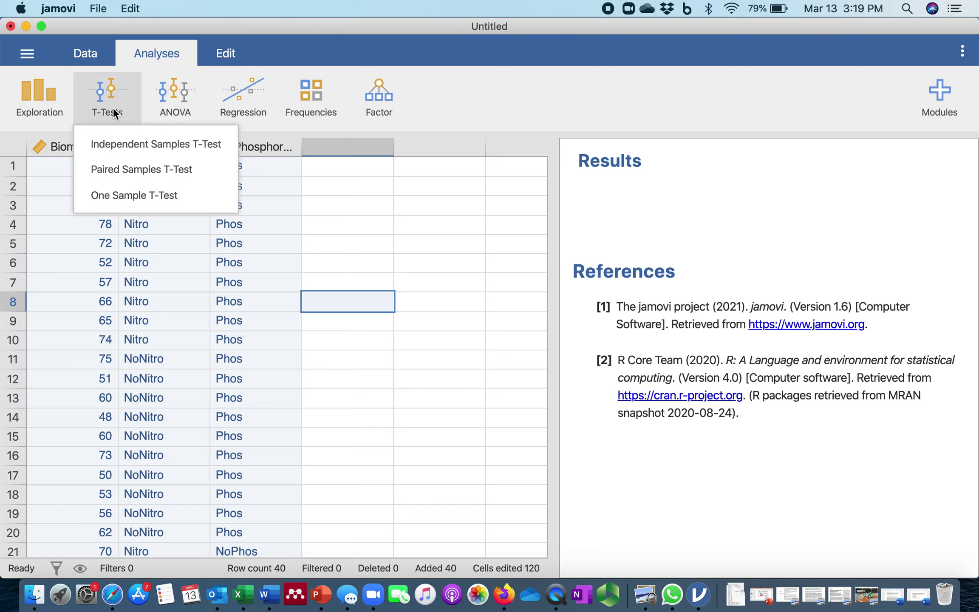
click(143, 149)
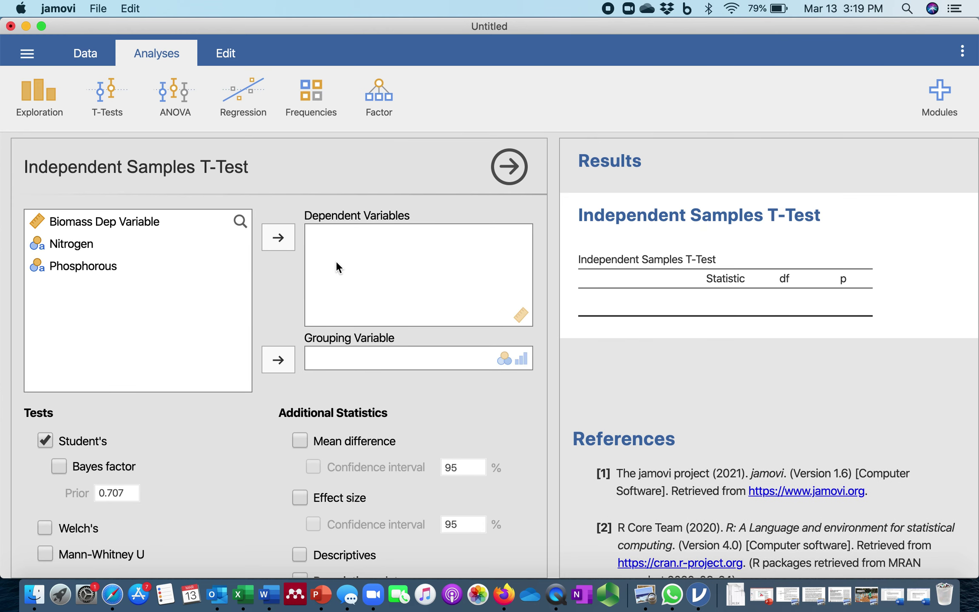
click(154, 225)
click(279, 239)
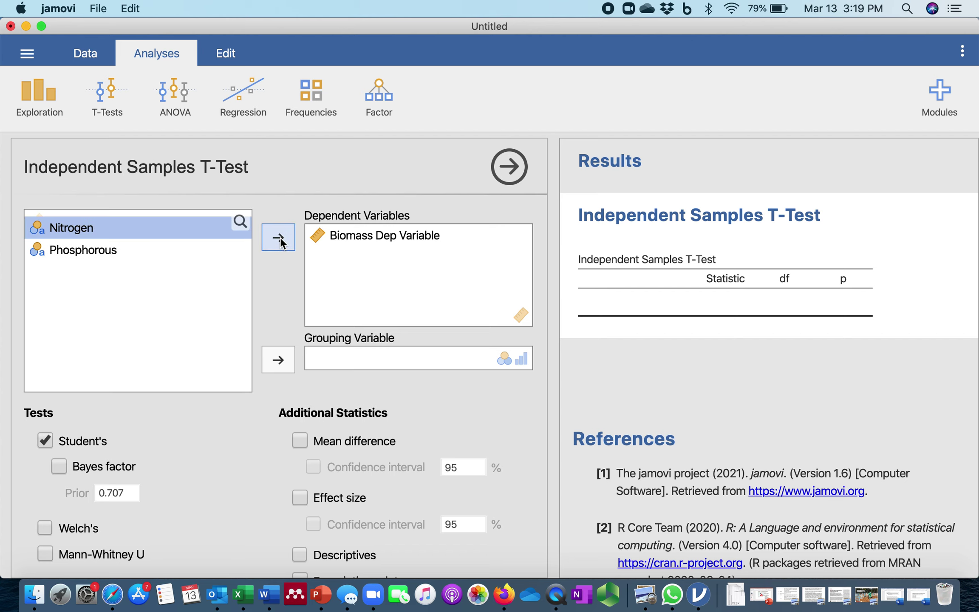
click(103, 244)
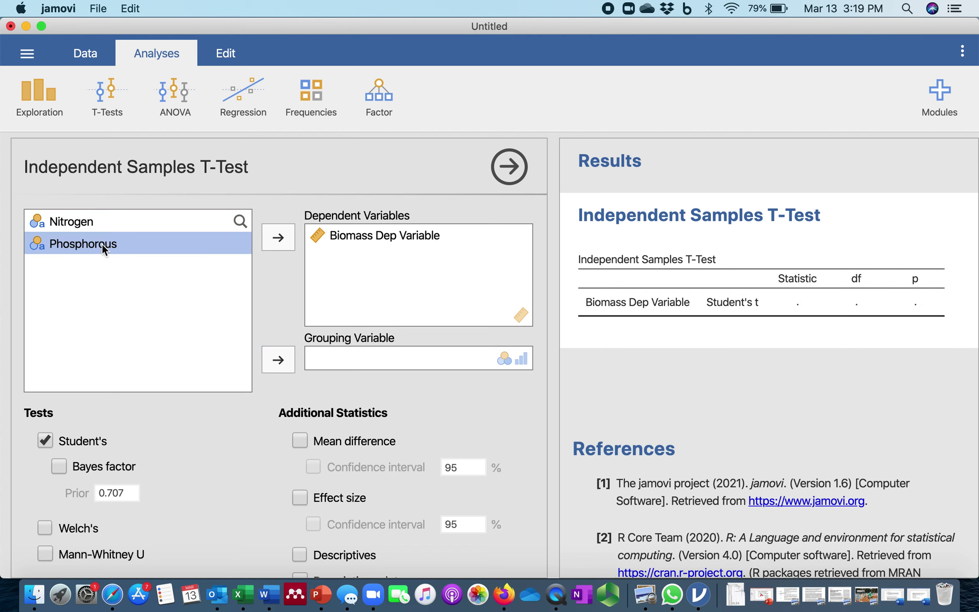
click(273, 359)
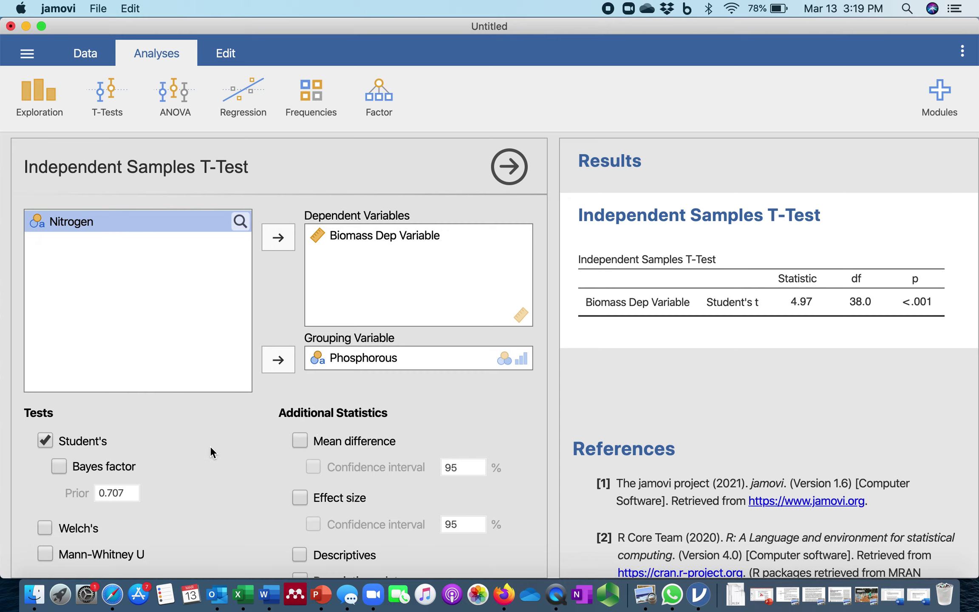
- Add descriptives plots to the independent samples t-test and review the Biomass plot by Phosphorous group
scroll(210, 446, down, 5)
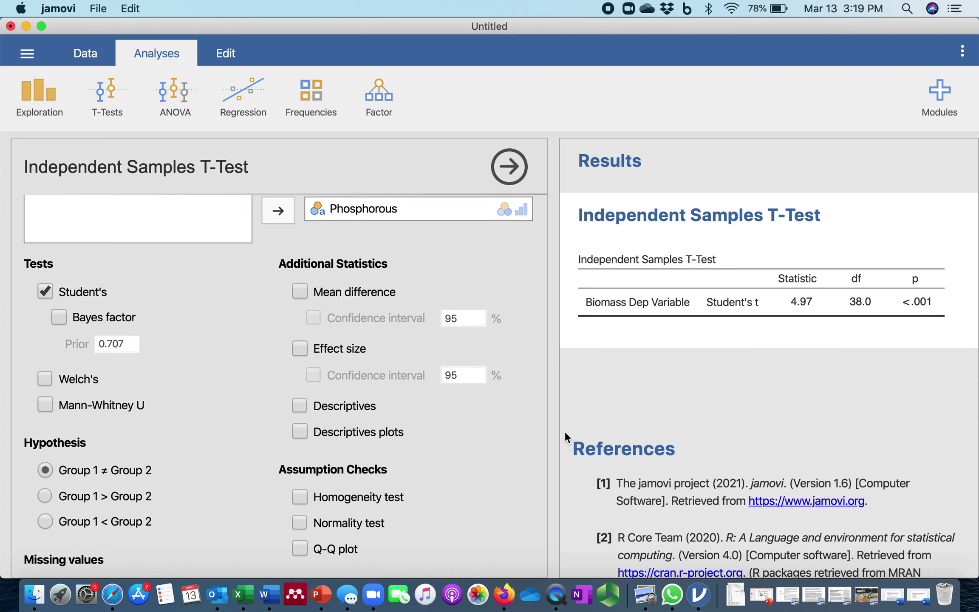
scroll(503, 436, down, 3)
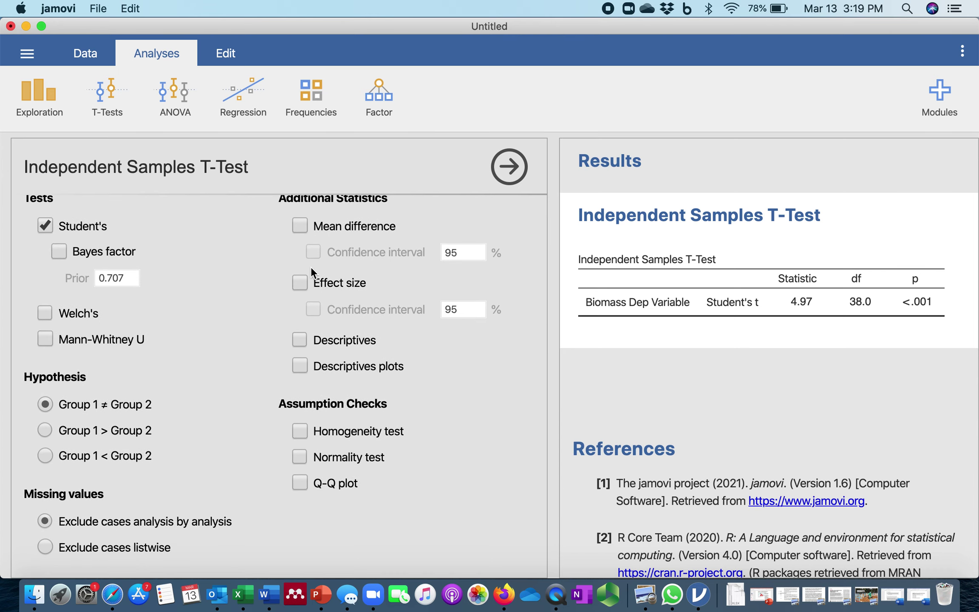
scroll(320, 308, up, 3)
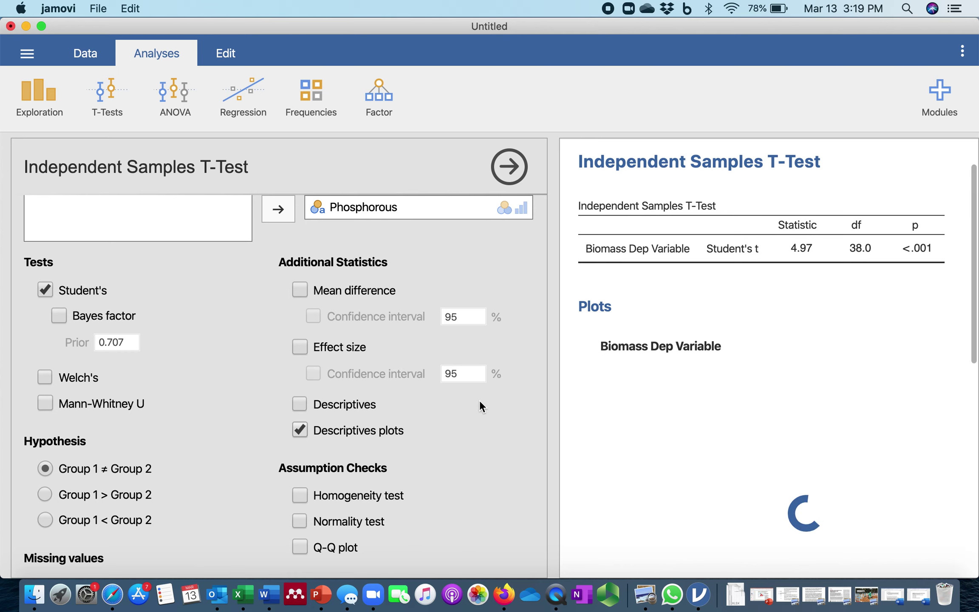
scroll(480, 400, down, 3)
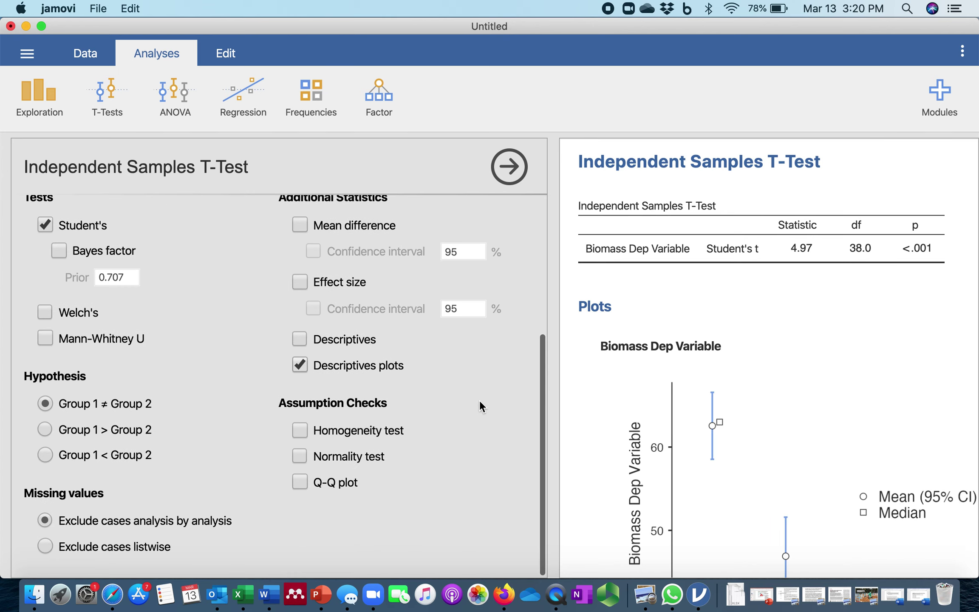
scroll(790, 428, down, 4)
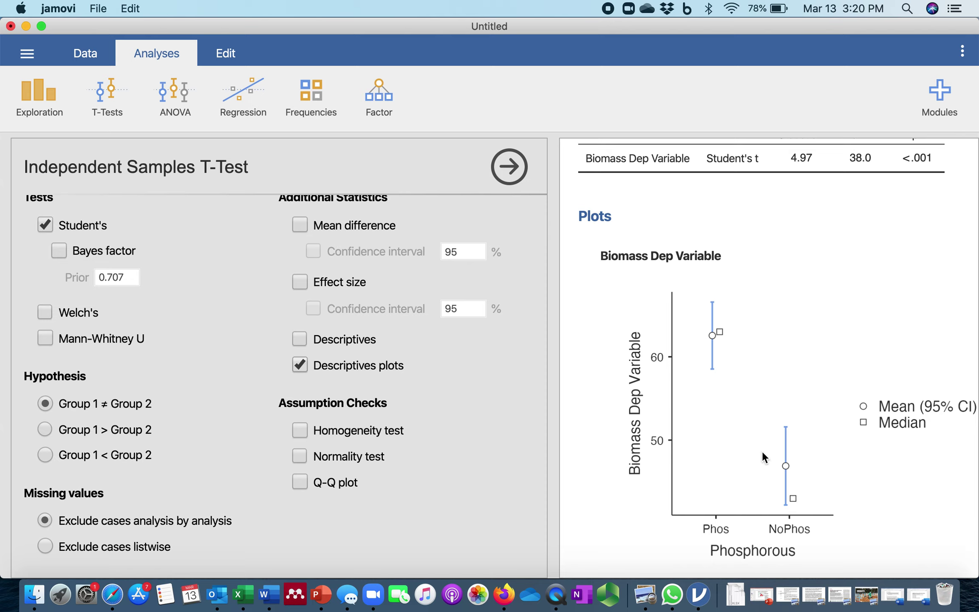
scroll(761, 451, down, 3)
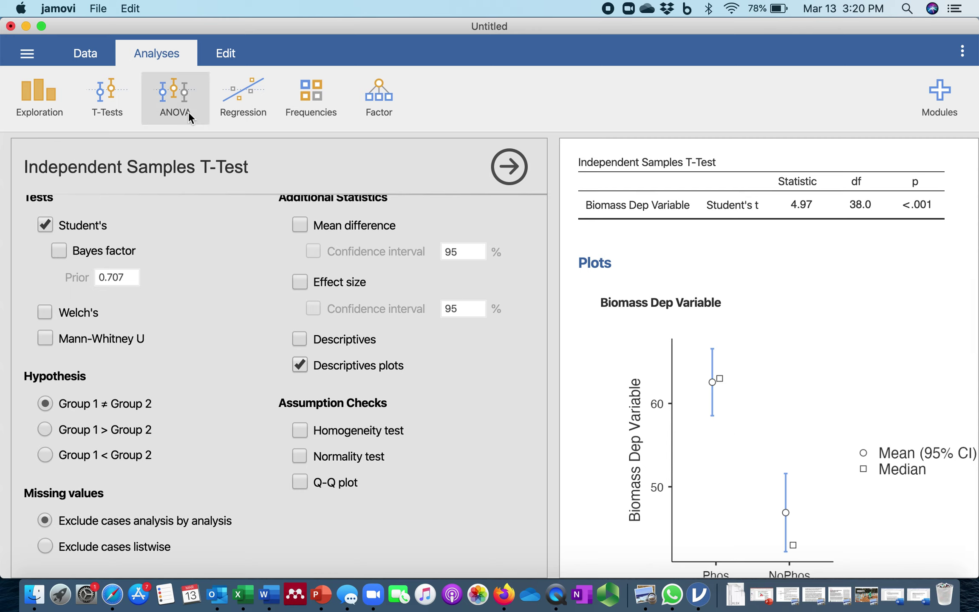
- Start a One-Way ANOVA with Biomass Dep Variable as the dependent variable
click(189, 85)
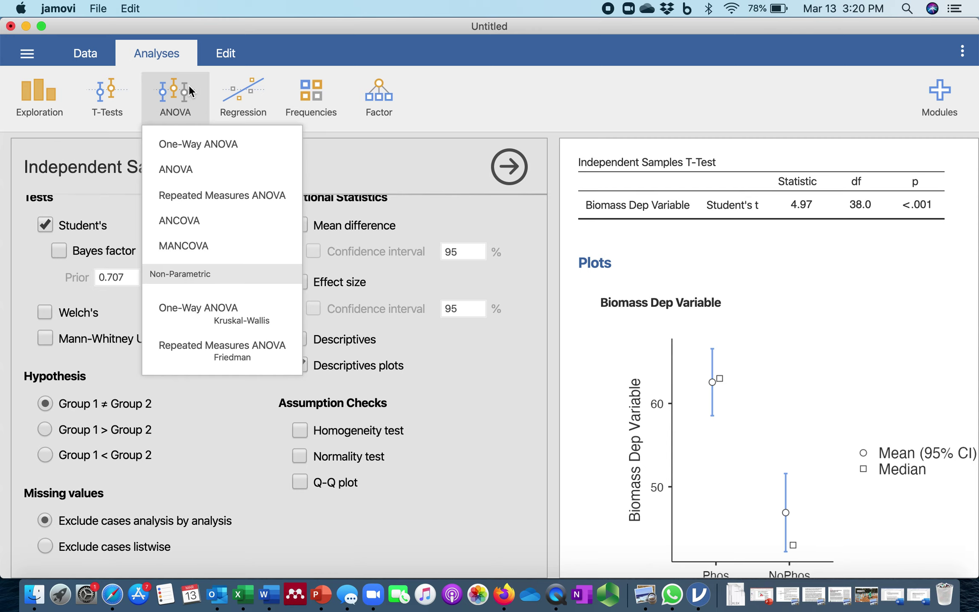
click(184, 145)
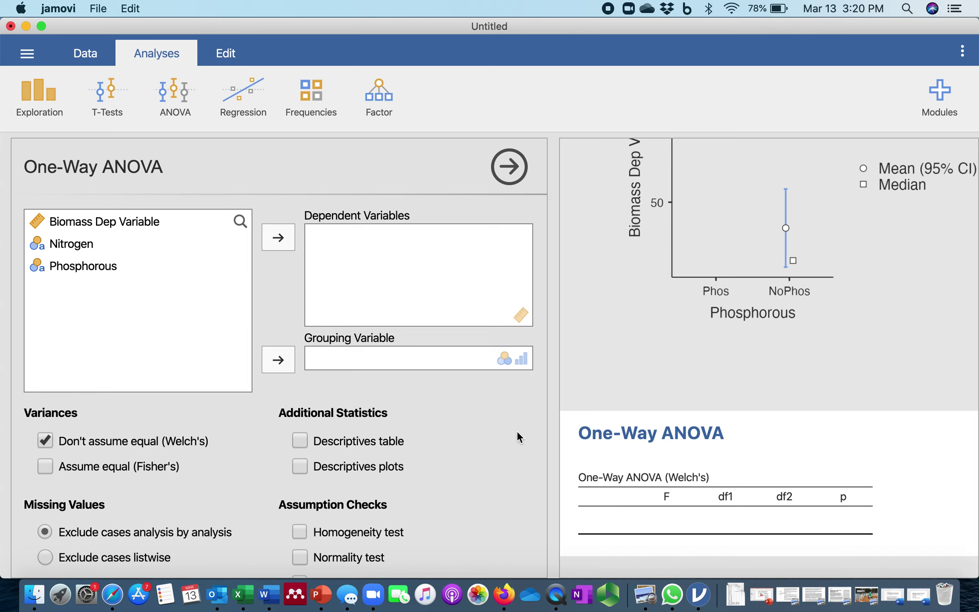
click(131, 226)
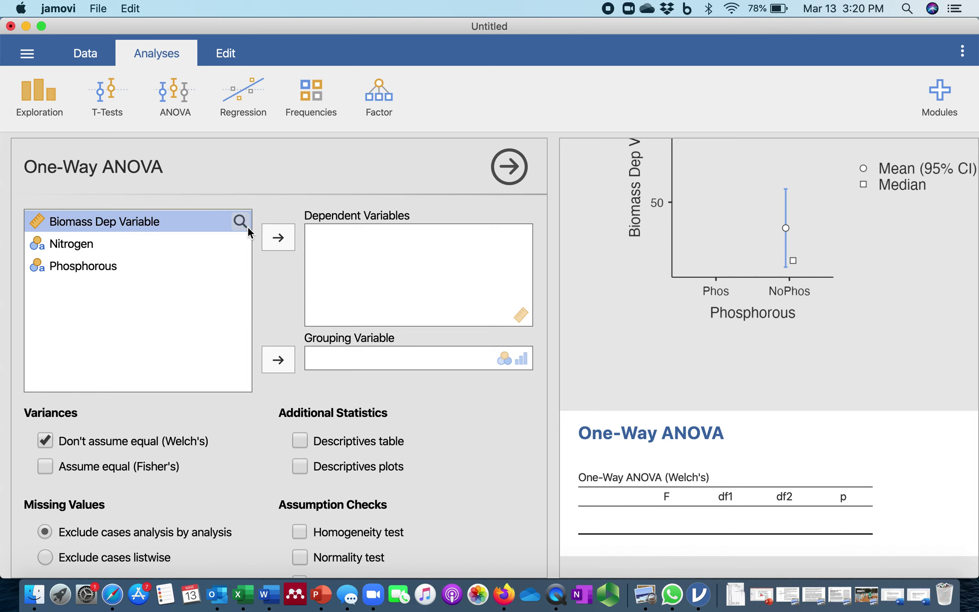
click(265, 236)
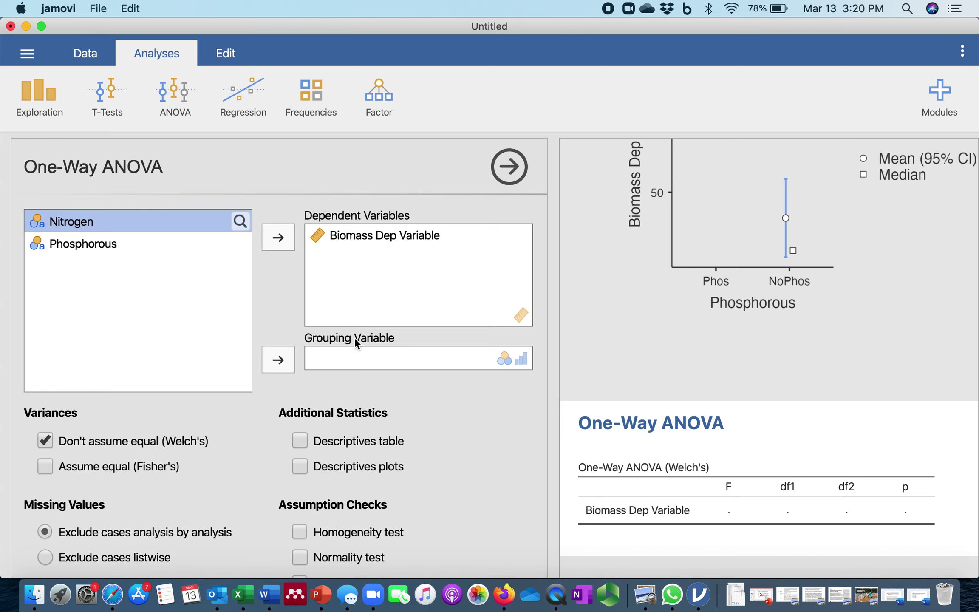
- Remove Biomass Dep Variable from the One-Way ANOVA's dependent variables and add it back
click(382, 237)
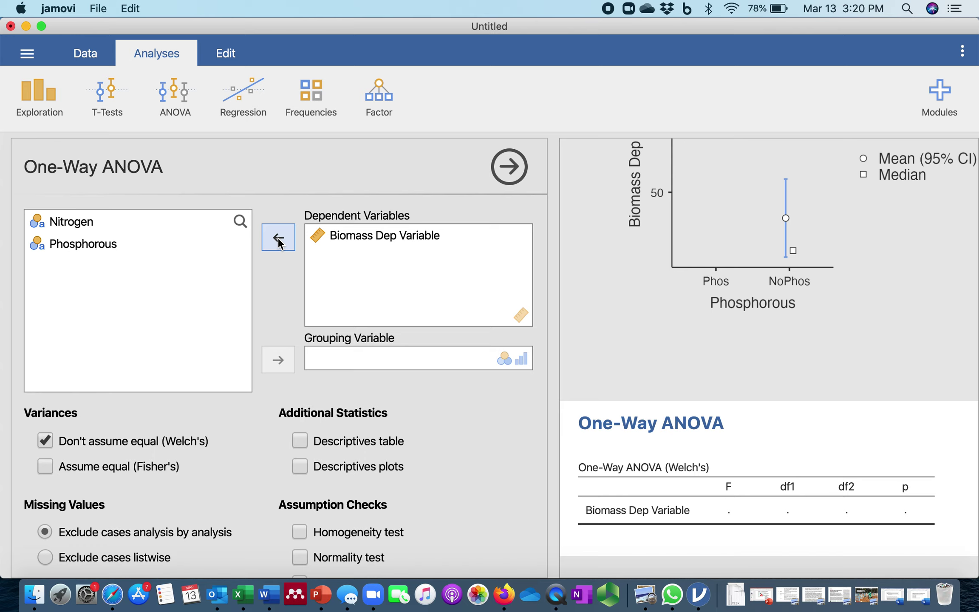
click(342, 233)
click(278, 237)
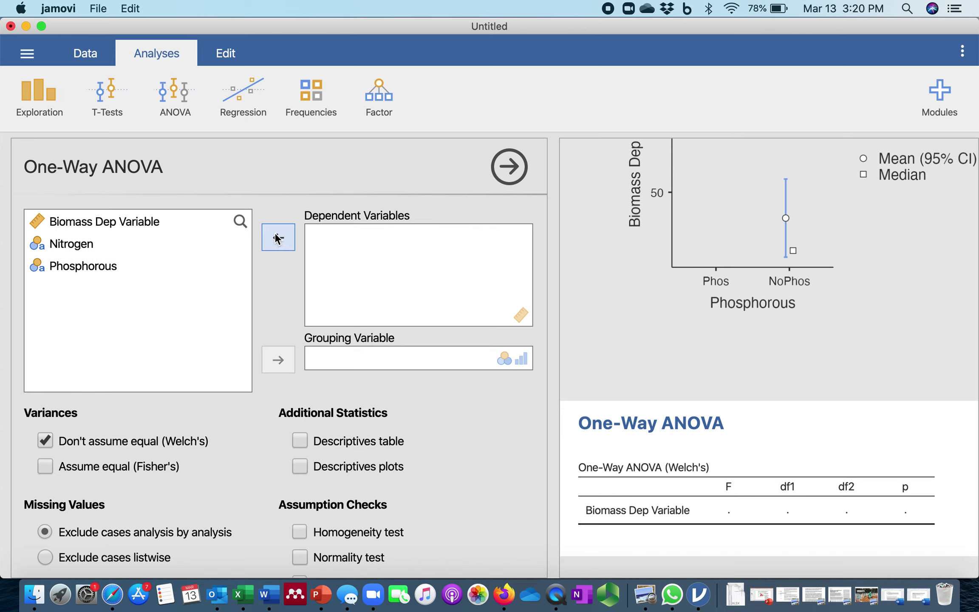
click(279, 237)
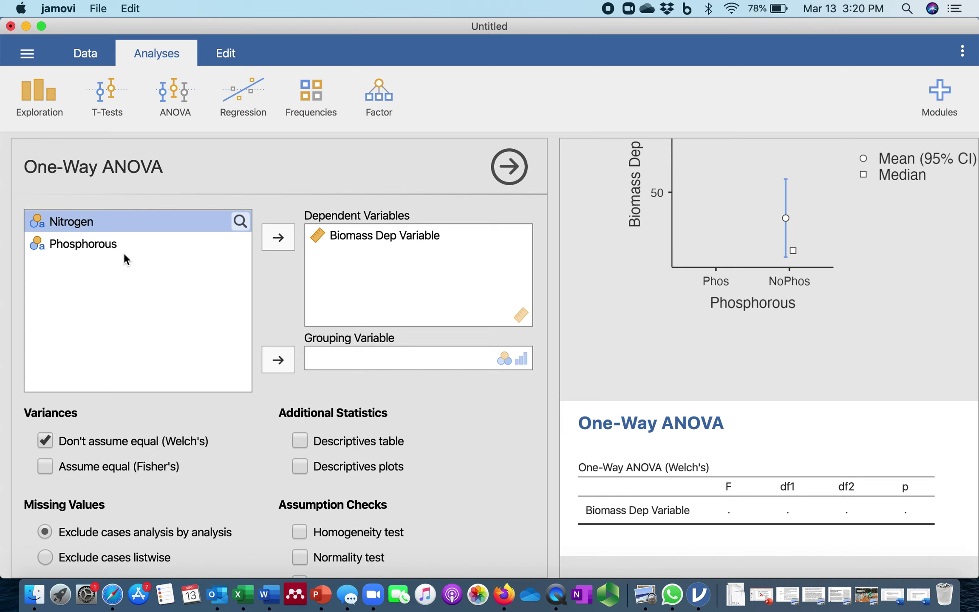
- Set Phosphorous as the One-Way ANOVA's grouping variable and add descriptives plots to its results
click(112, 243)
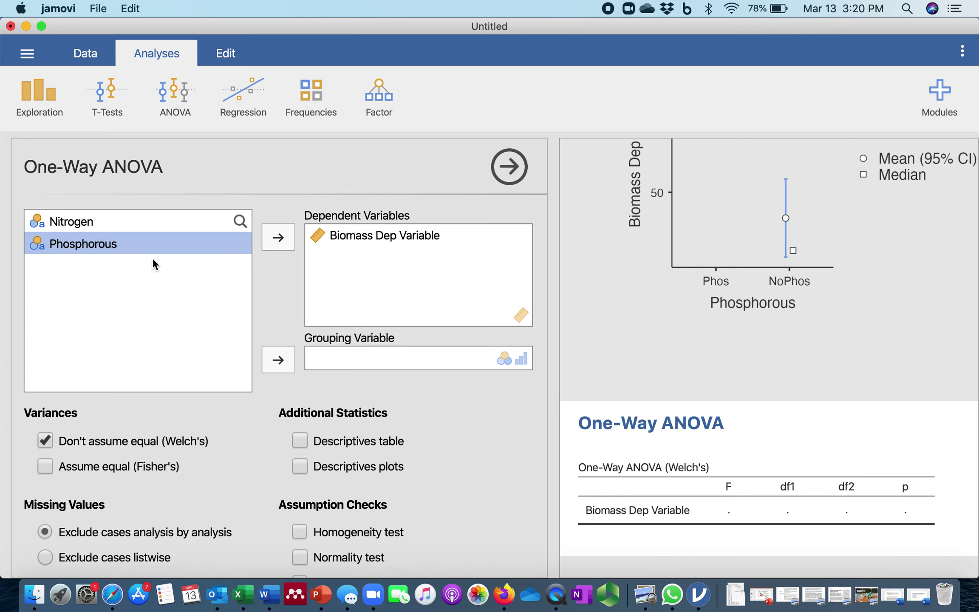
click(280, 359)
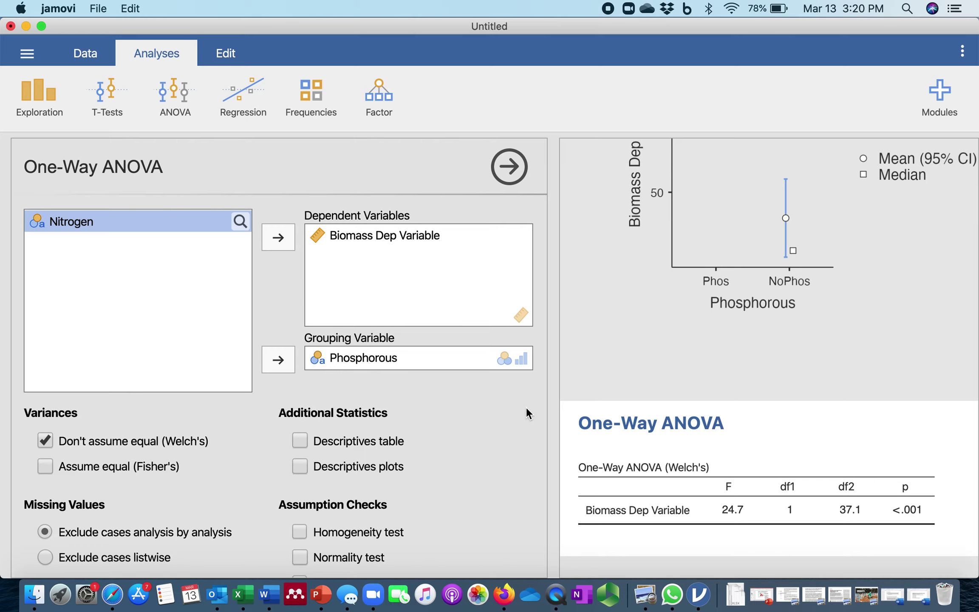
scroll(526, 407, down, 3)
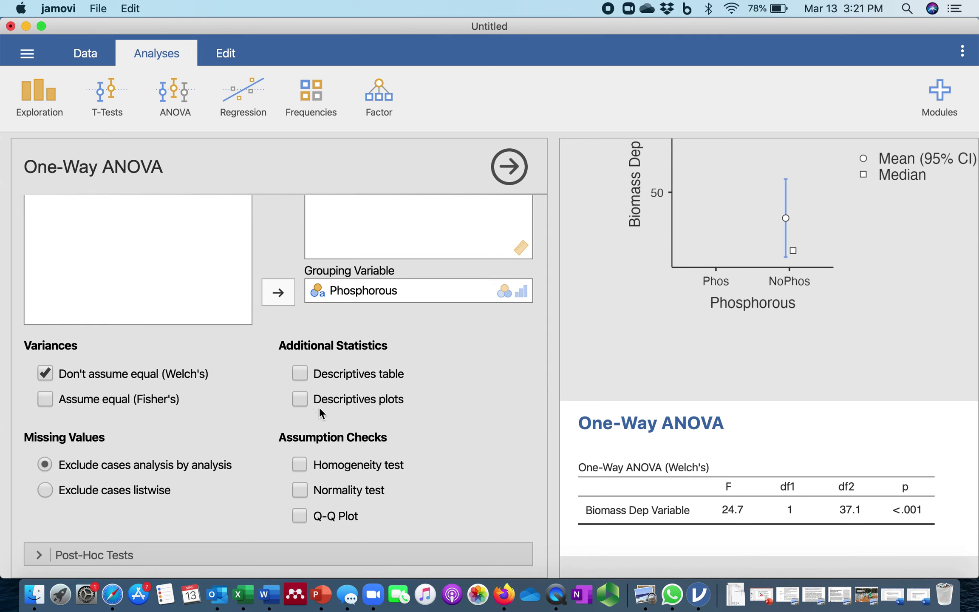
scroll(574, 480, down, 6)
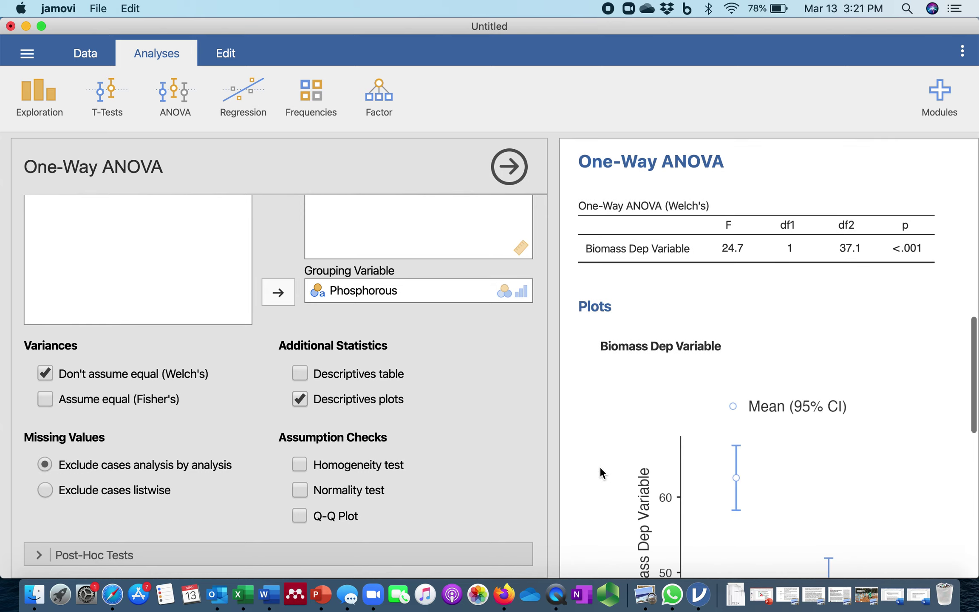
scroll(595, 472, down, 3)
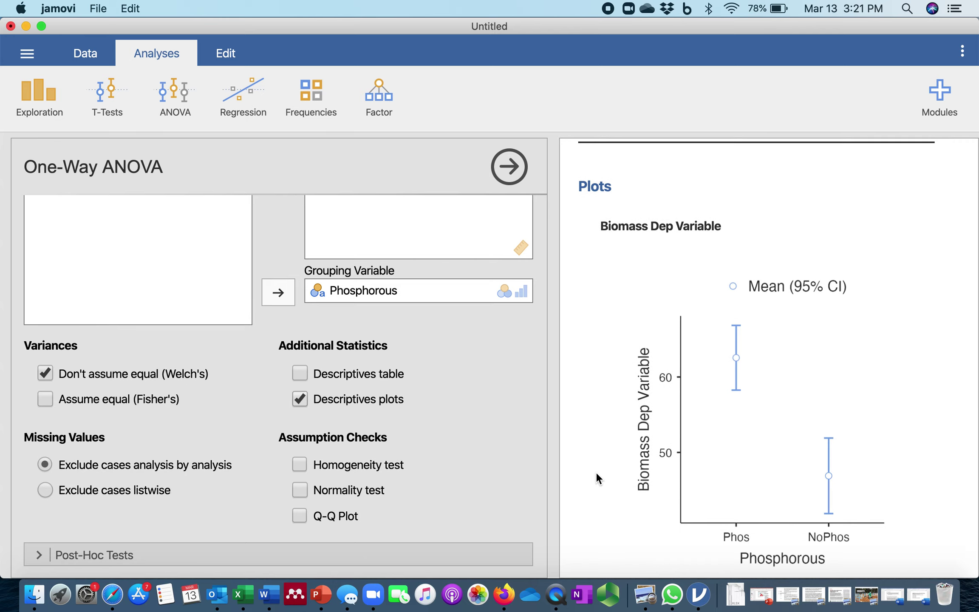
scroll(596, 472, down, 3)
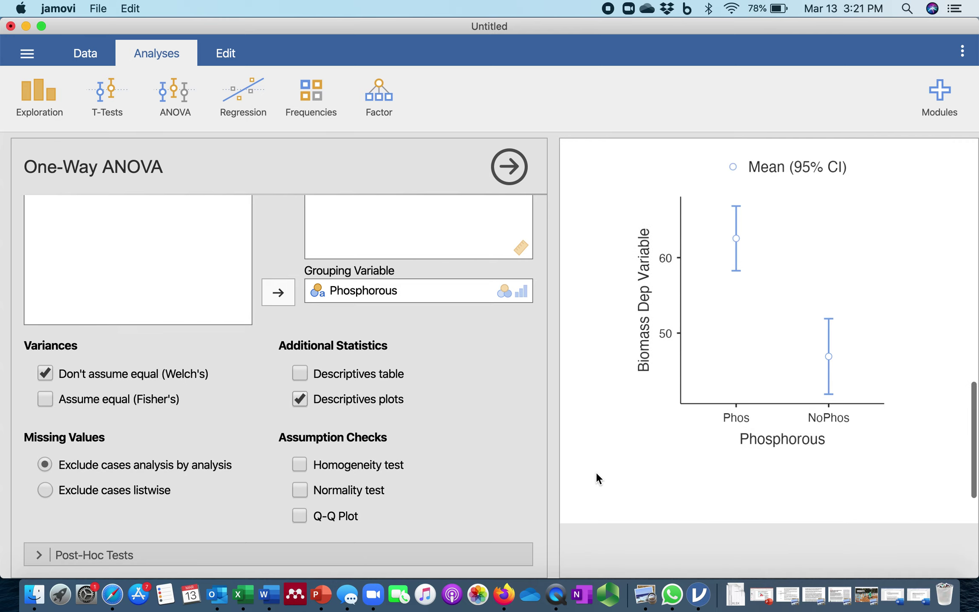
scroll(596, 472, up, 2)
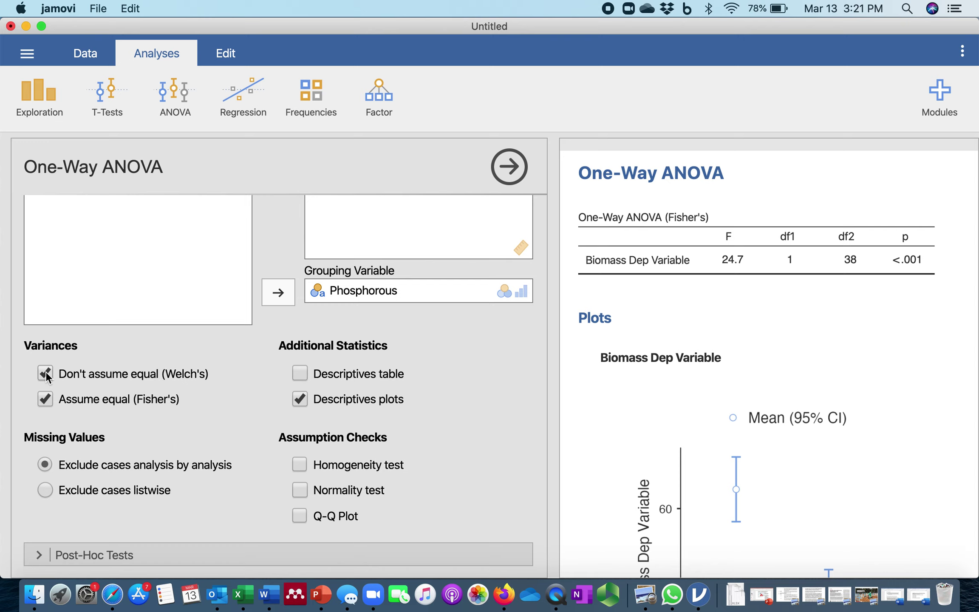
- Turn off the equal-variances (Fisher's) test, keeping only Welch's, and review the One-Way ANOVA table and plot
click(45, 399)
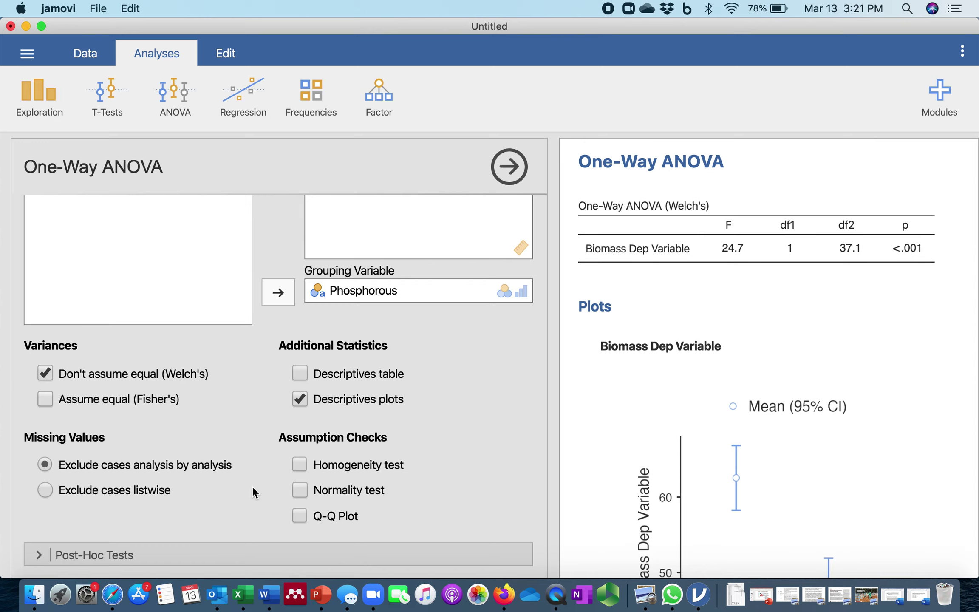
scroll(255, 492, down, 1)
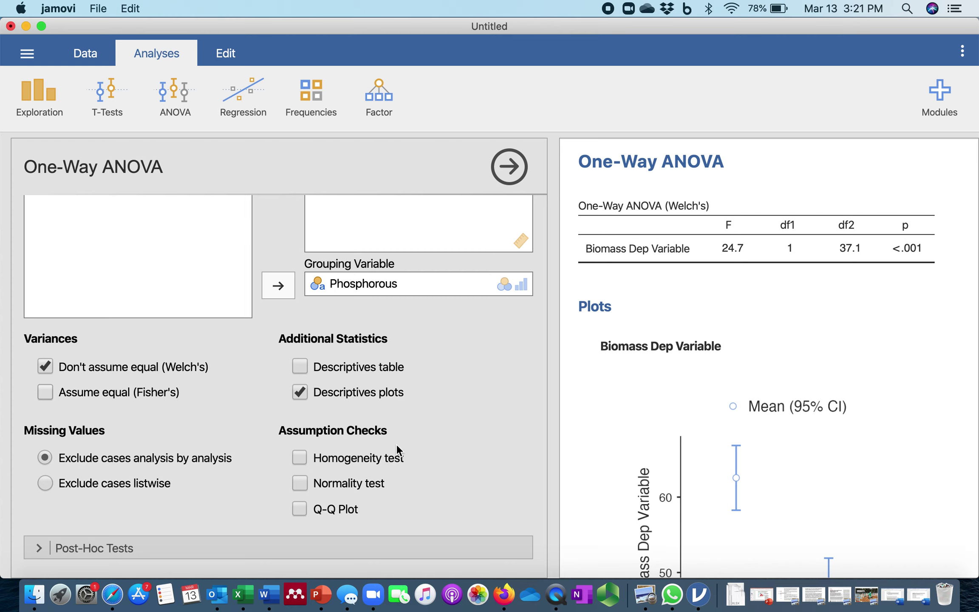
scroll(528, 431, up, 5)
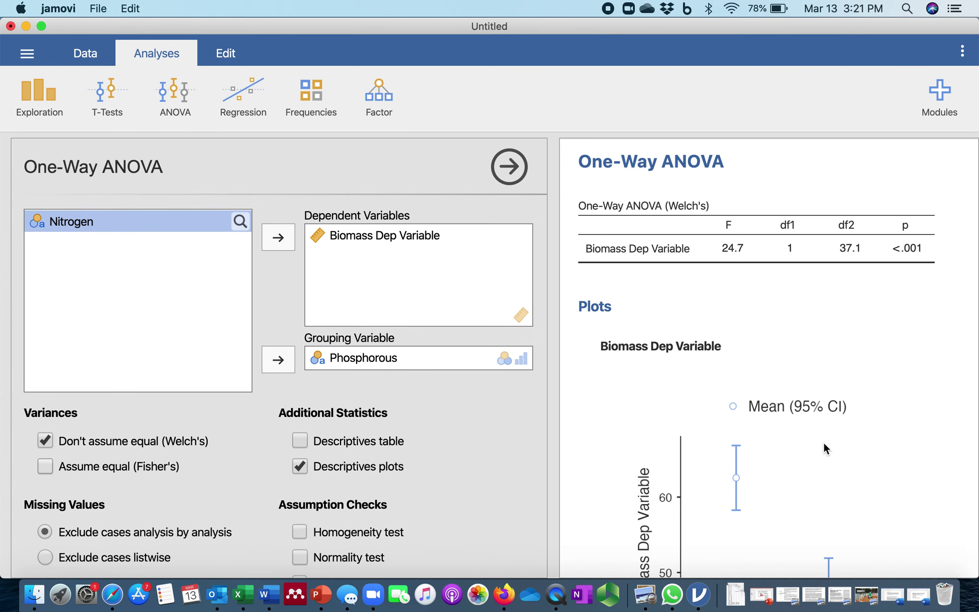
scroll(561, 393, down, 10)
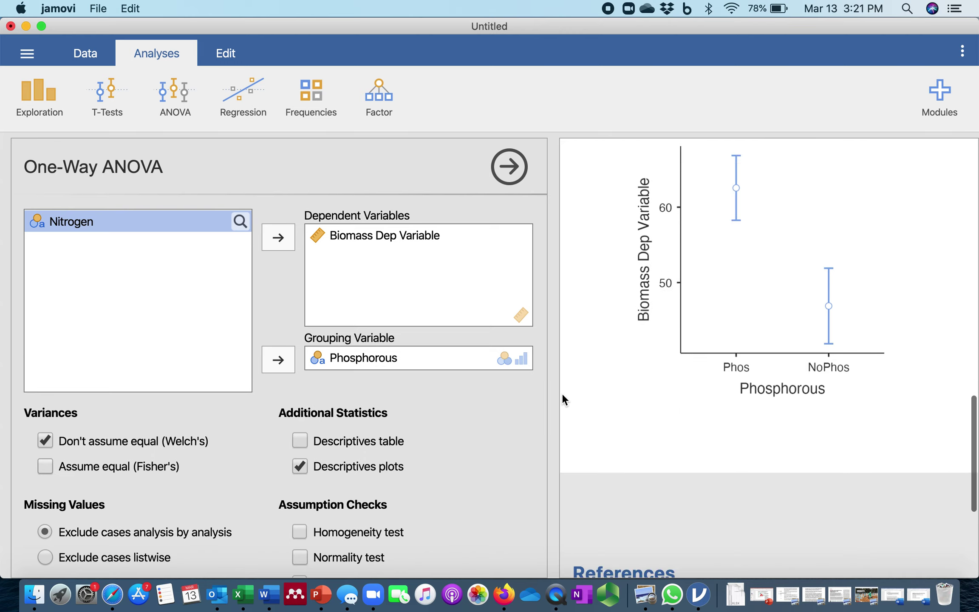
scroll(562, 394, up, 6)
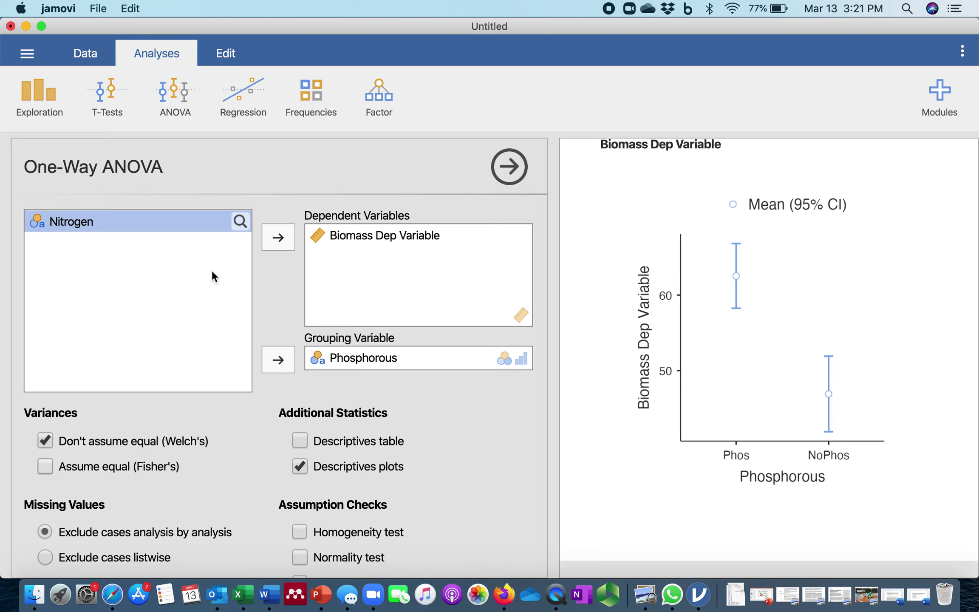
- Run Descriptives on Biomass Dep Variable, split by Phosphorous
click(50, 93)
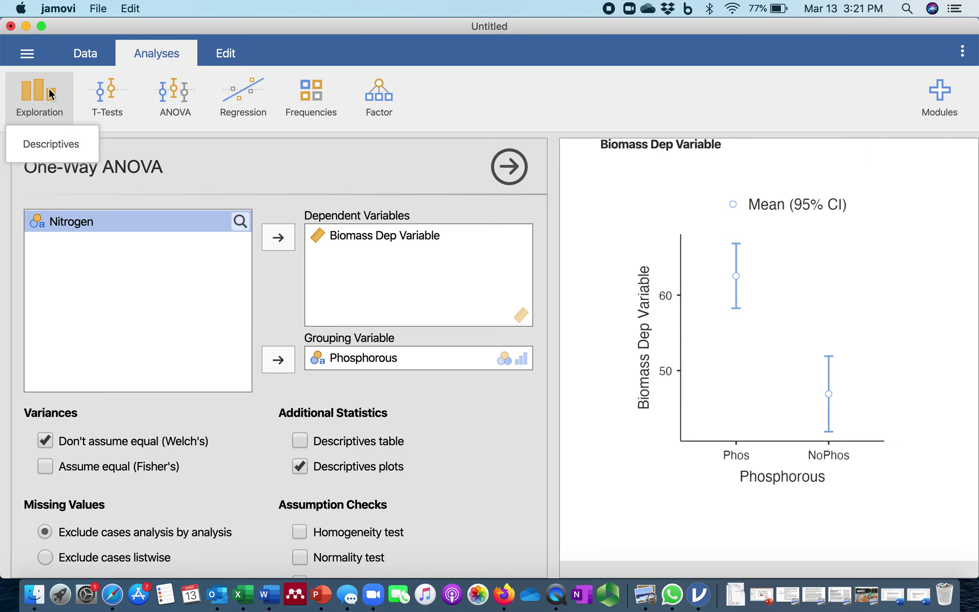
click(41, 142)
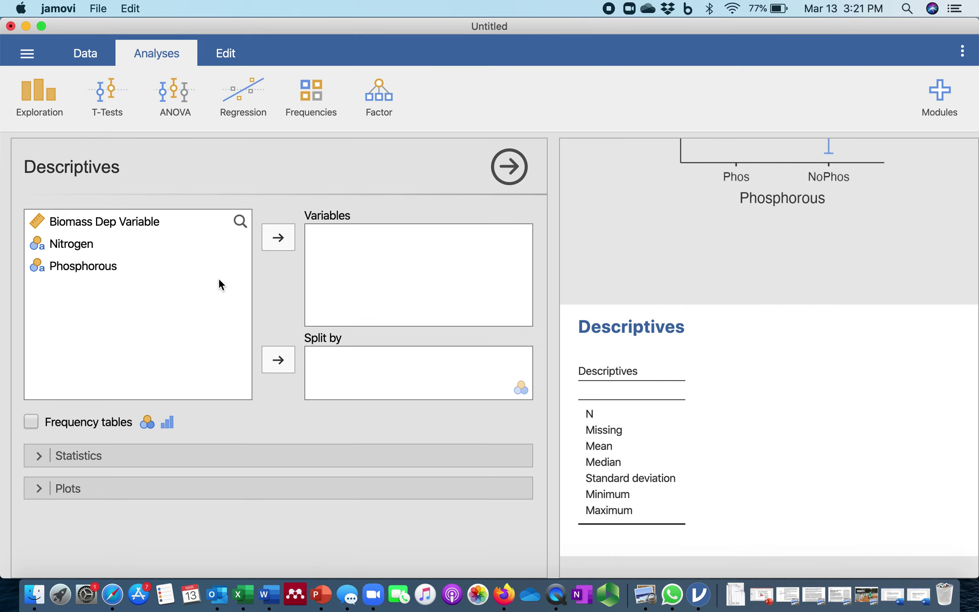
click(133, 221)
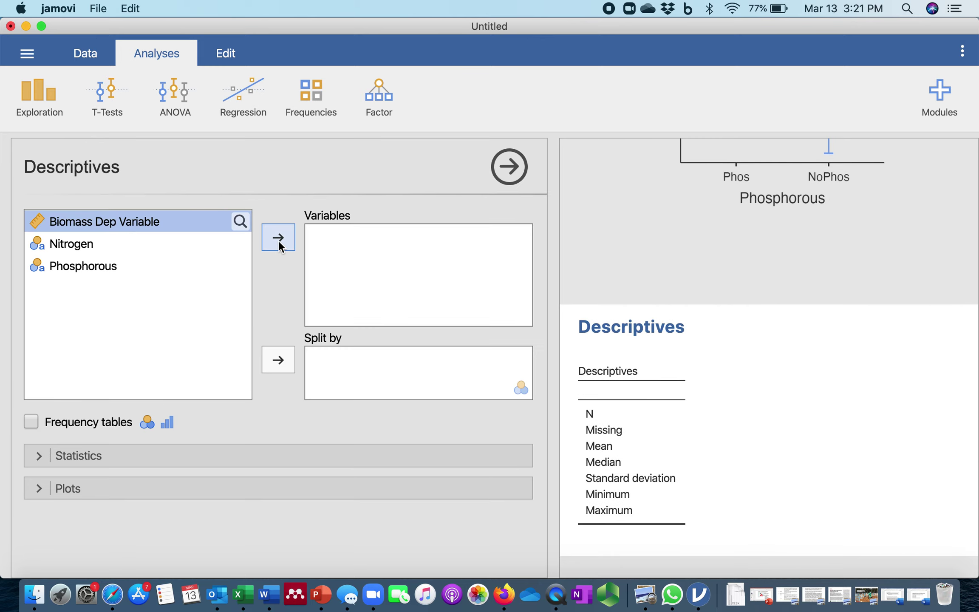
click(279, 239)
click(197, 247)
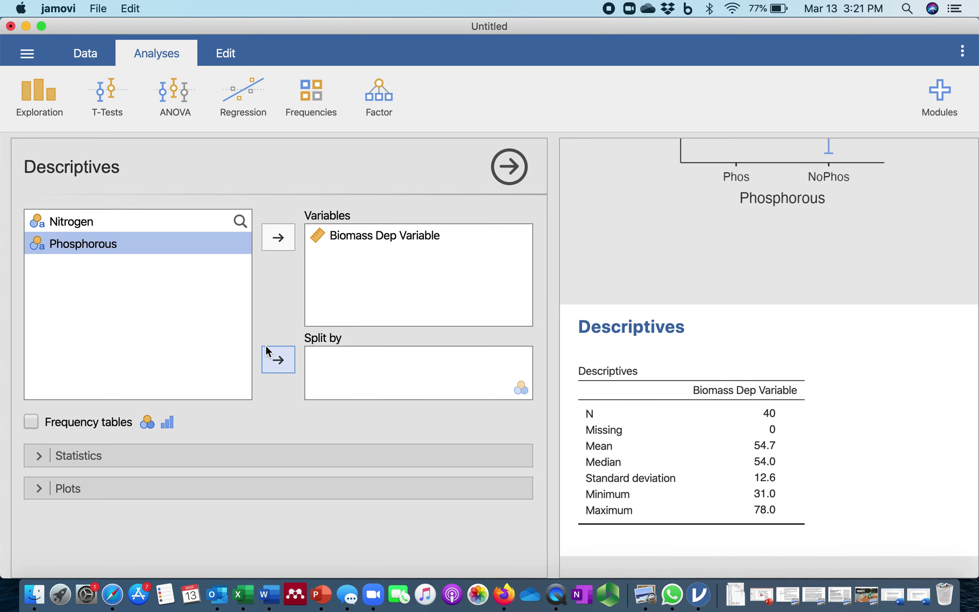
click(277, 365)
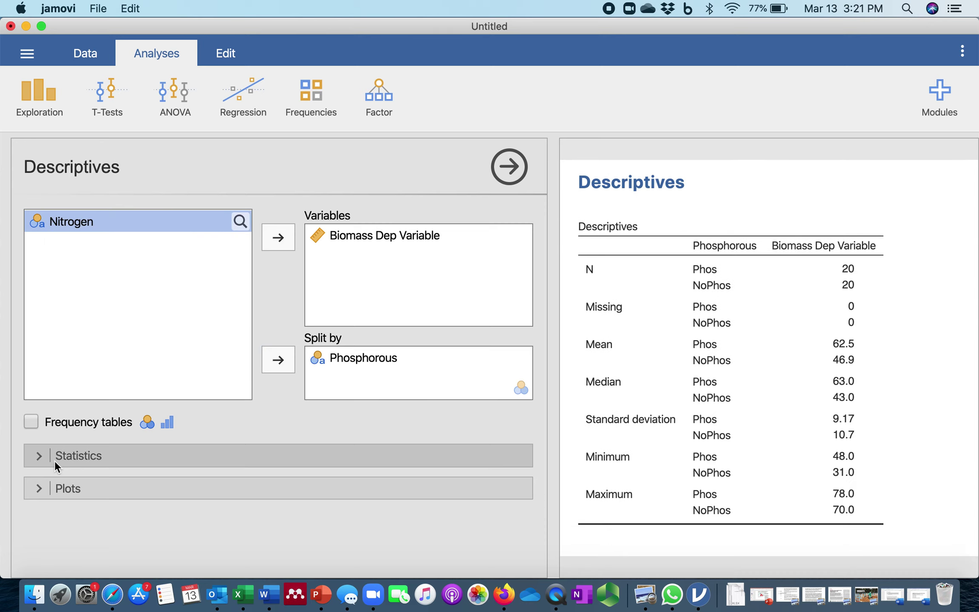
- Add a histogram and a bar plot to the Descriptives results
click(38, 488)
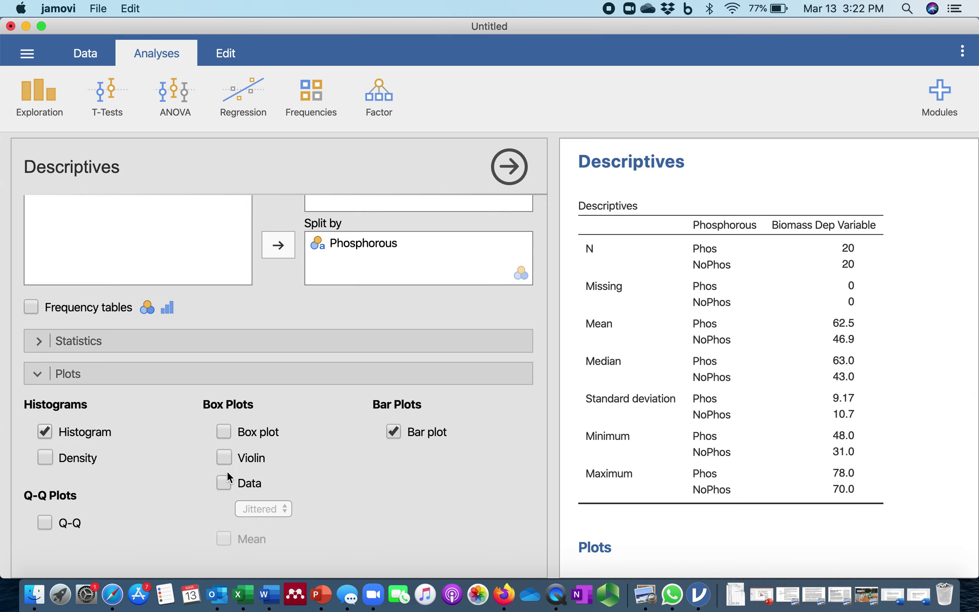
scroll(672, 467, down, 8)
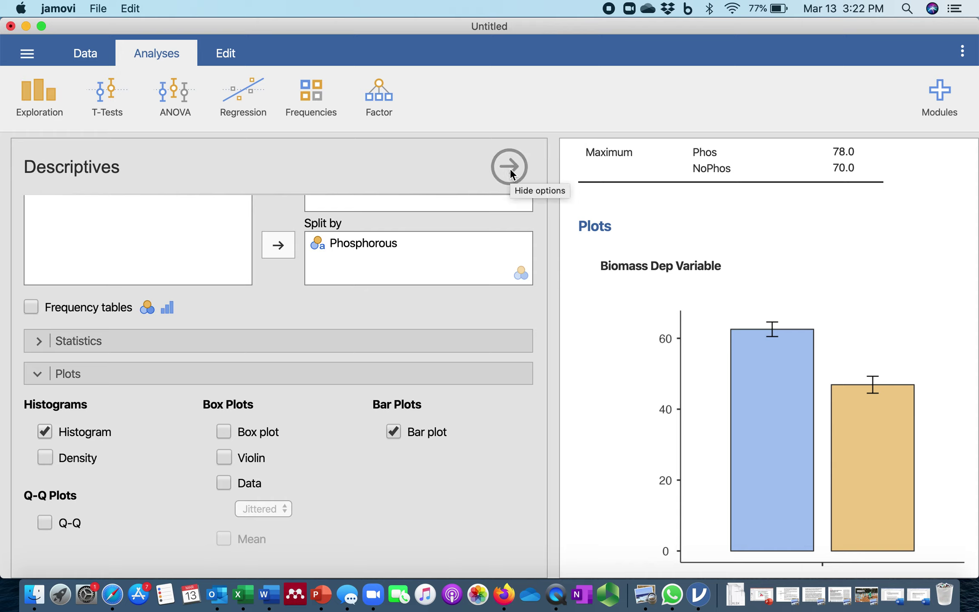
scroll(770, 261, down, 3)
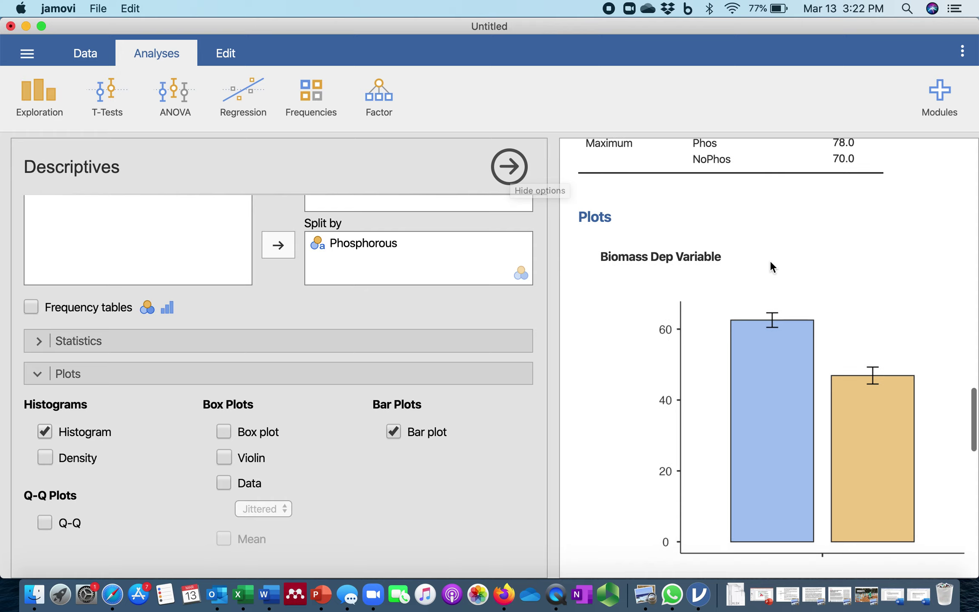
- Examine the biomass bar plot with its Phosphorous legend and the histograms for each group
scroll(769, 376, right, 5)
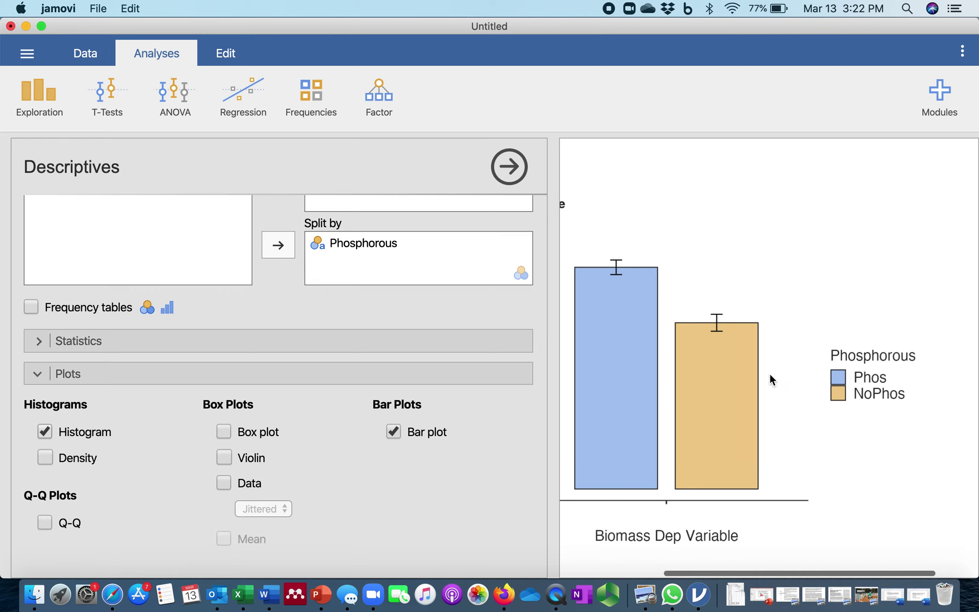
scroll(831, 392, left, 5)
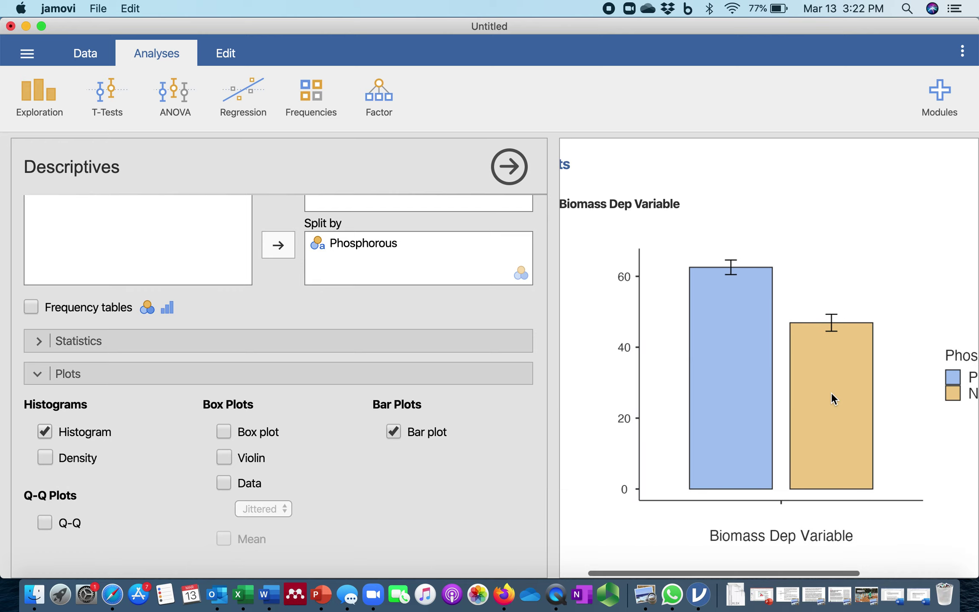
scroll(832, 393, down, 10)
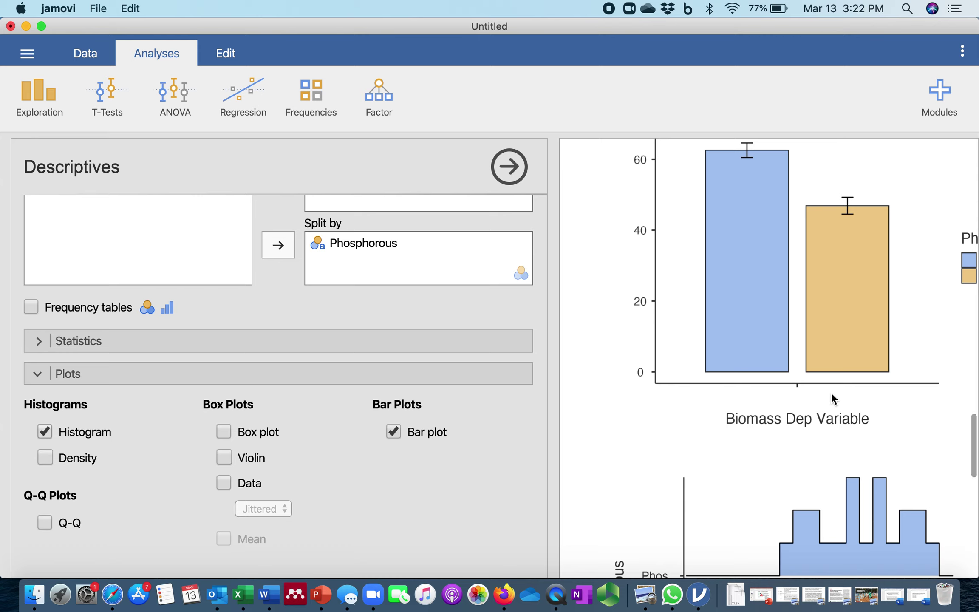
scroll(832, 392, down, 5)
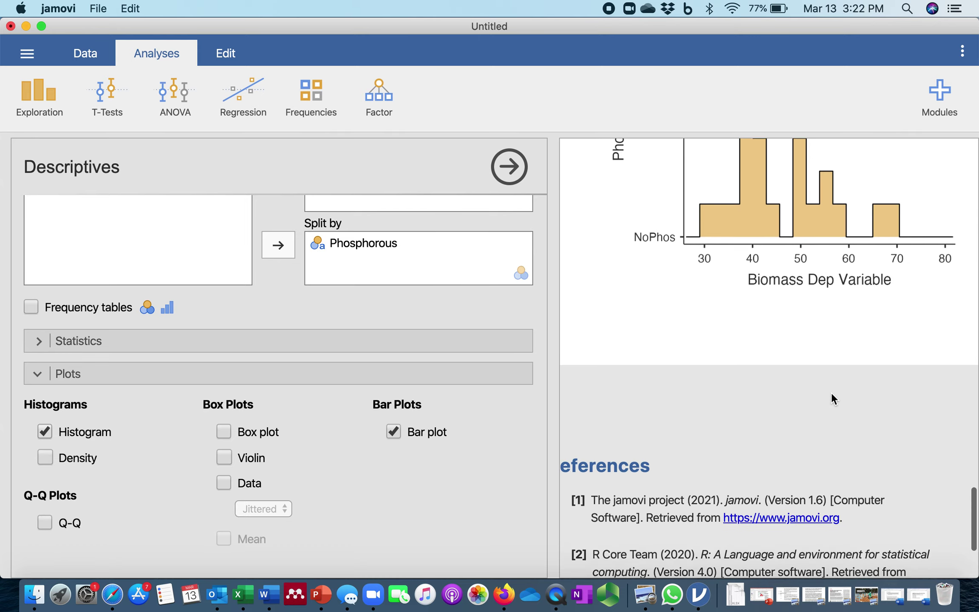
scroll(832, 392, up, 10)
scroll(832, 392, up, 8)
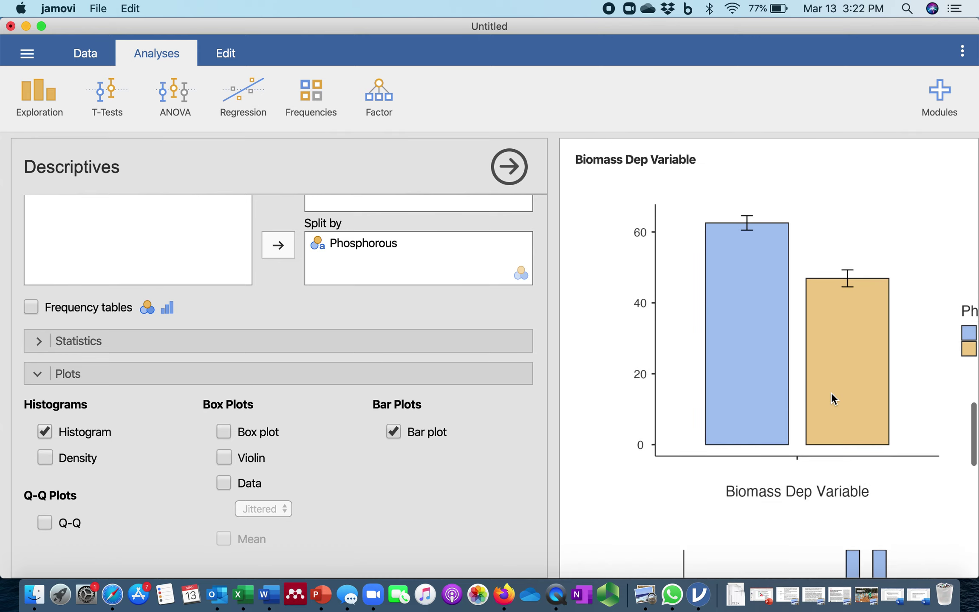
scroll(828, 392, right, 5)
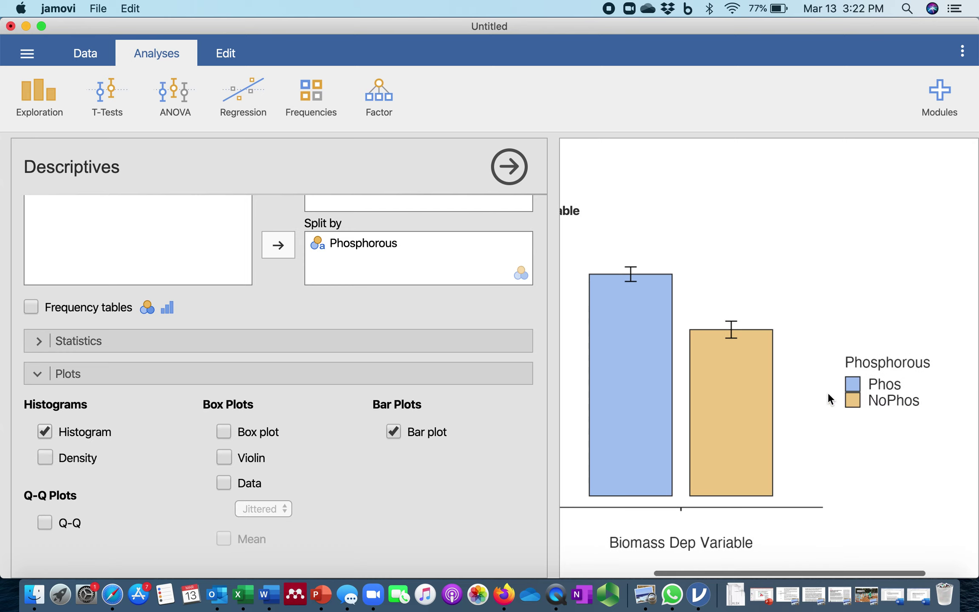
scroll(828, 392, left, 4)
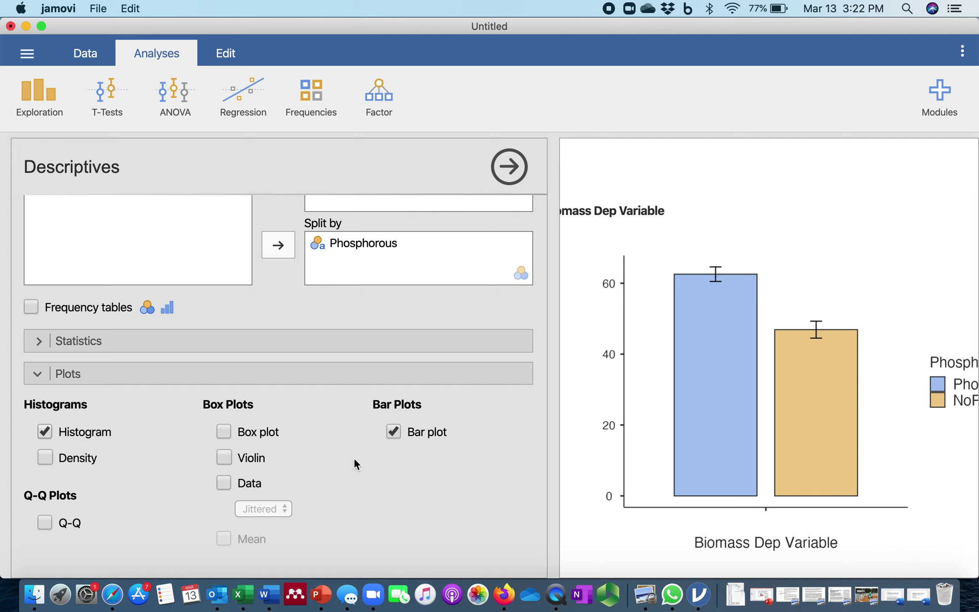
- Include the standard error of the mean among the Descriptives statistics
scroll(328, 491, down, 1)
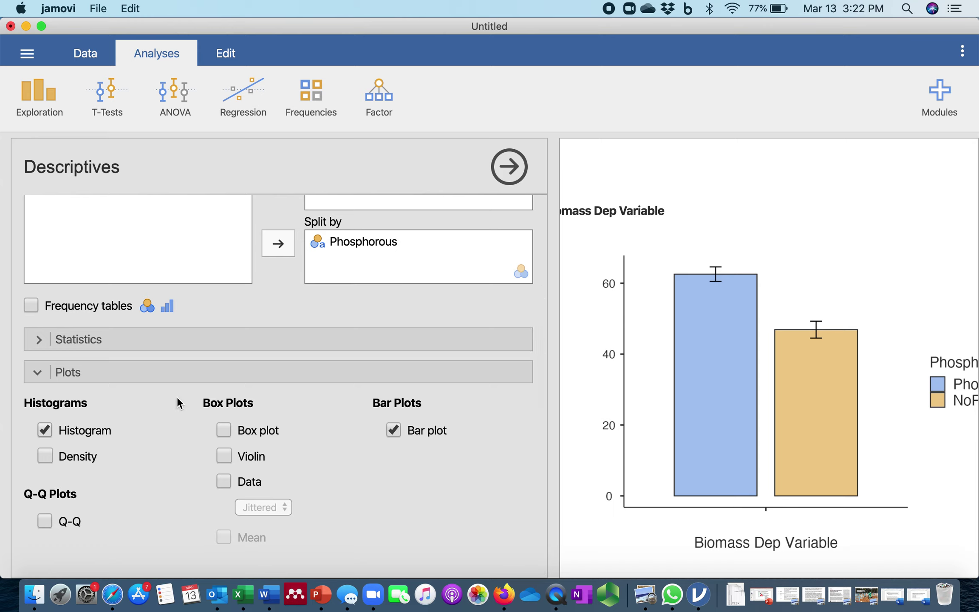
click(35, 340)
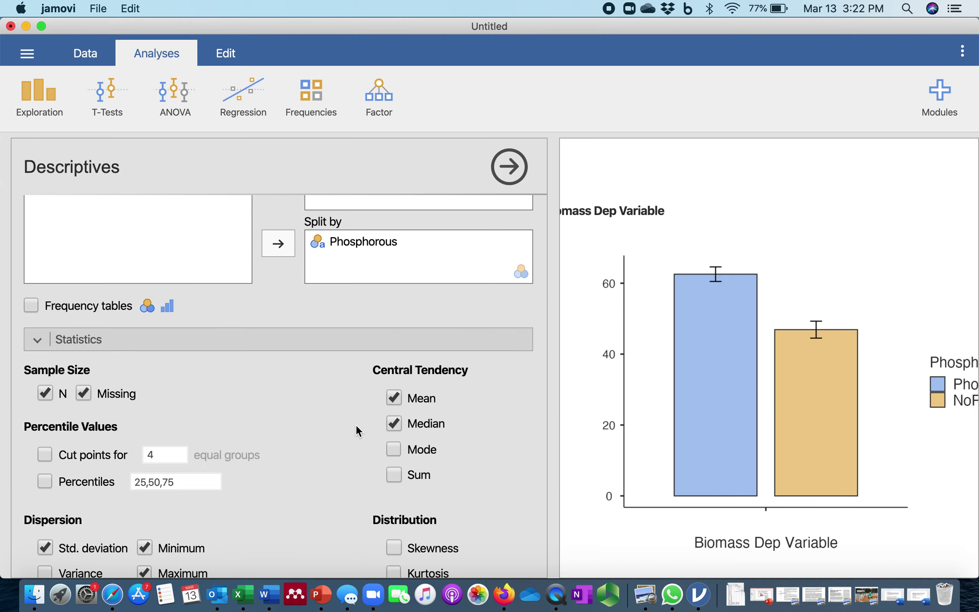
scroll(403, 437, down, 5)
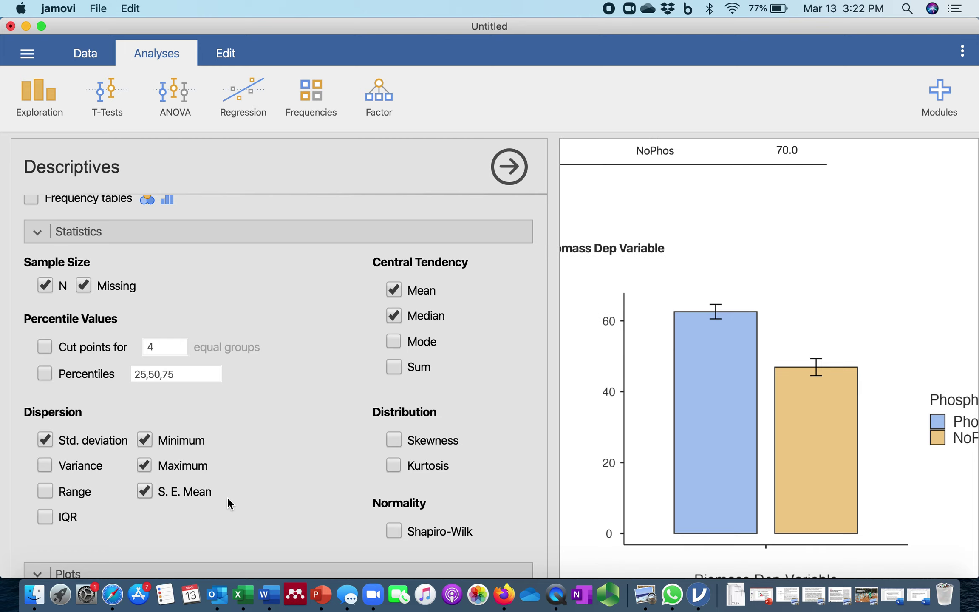
click(145, 491)
click(145, 491)
- Examine the standard errors in the Descriptives table alongside the error bars in the bar plot
scroll(680, 487, down, 15)
scroll(680, 487, up, 5)
scroll(680, 487, up, 10)
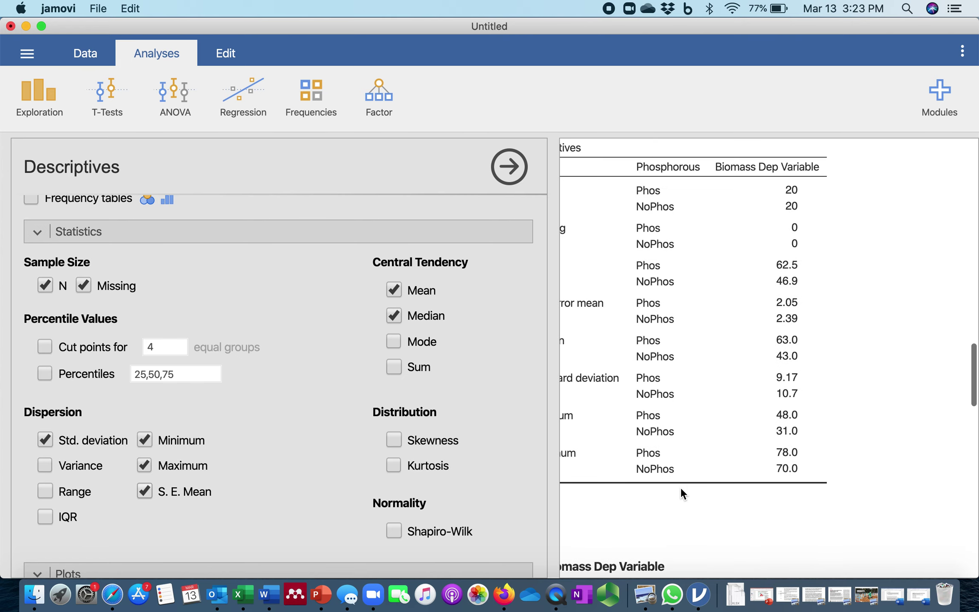
scroll(680, 488, left, 3)
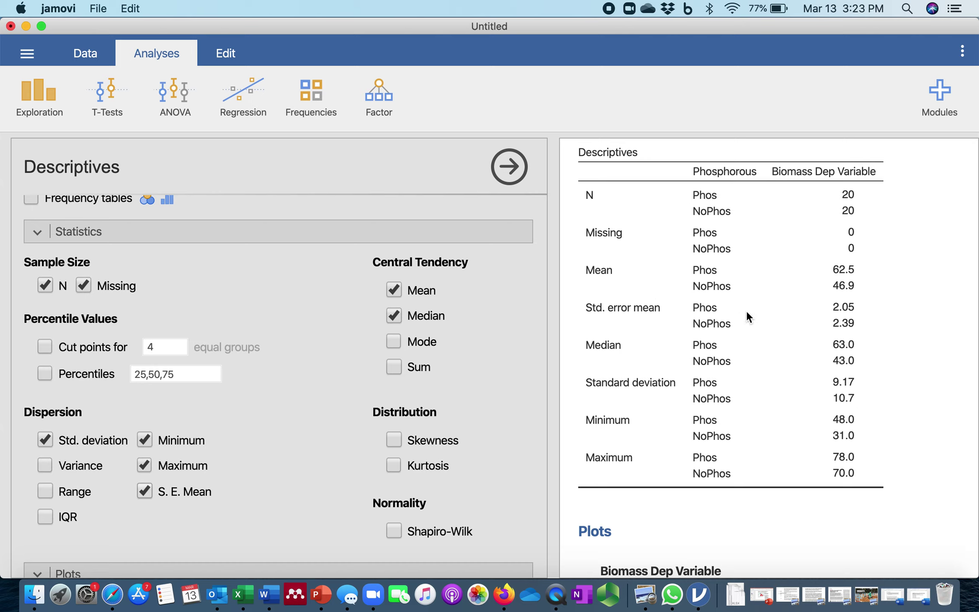
scroll(828, 475, down, 5)
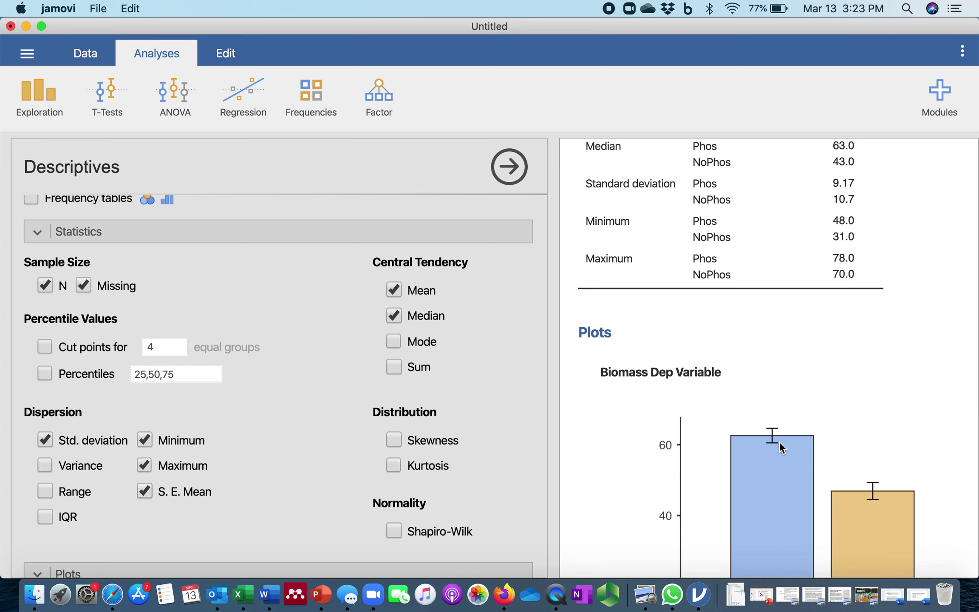
scroll(774, 445, right, 5)
scroll(775, 446, down, 4)
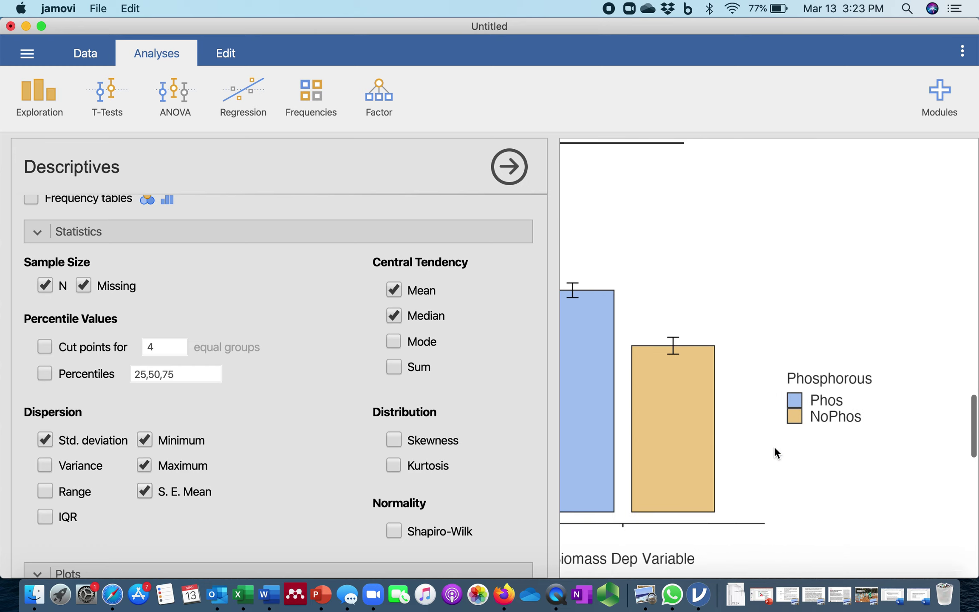
scroll(774, 446, left, 5)
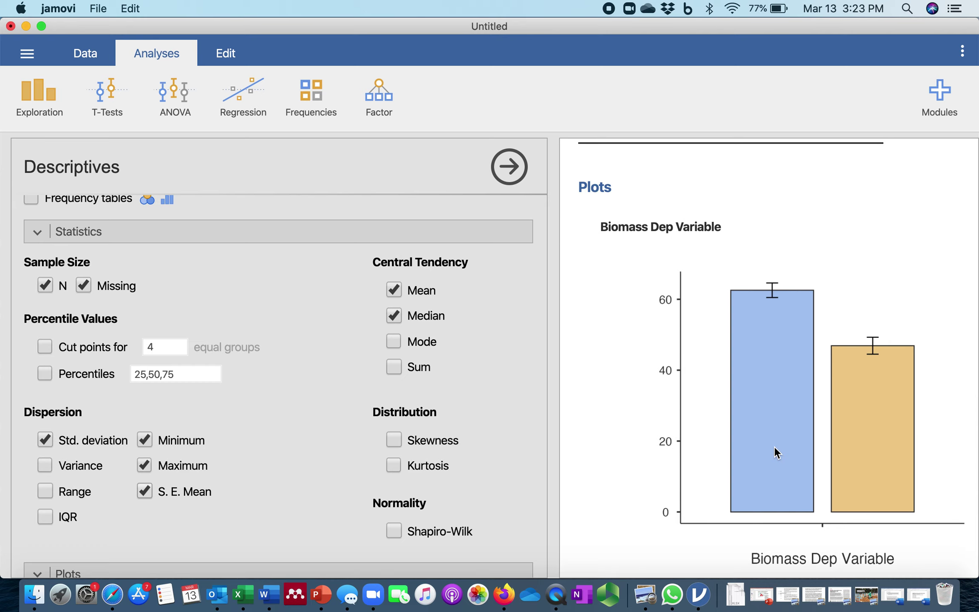
scroll(270, 391, up, 5)
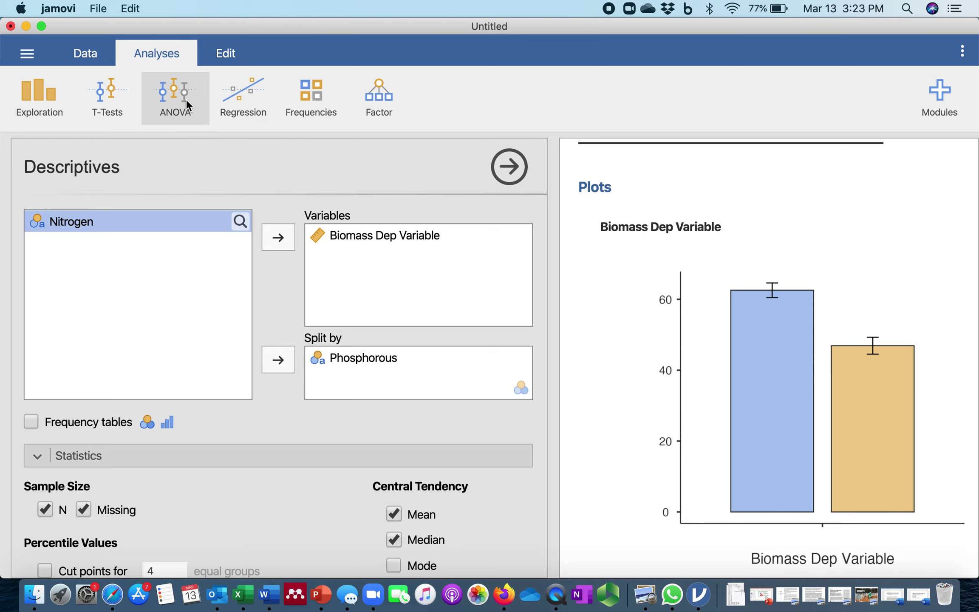
scroll(749, 322, down, 6)
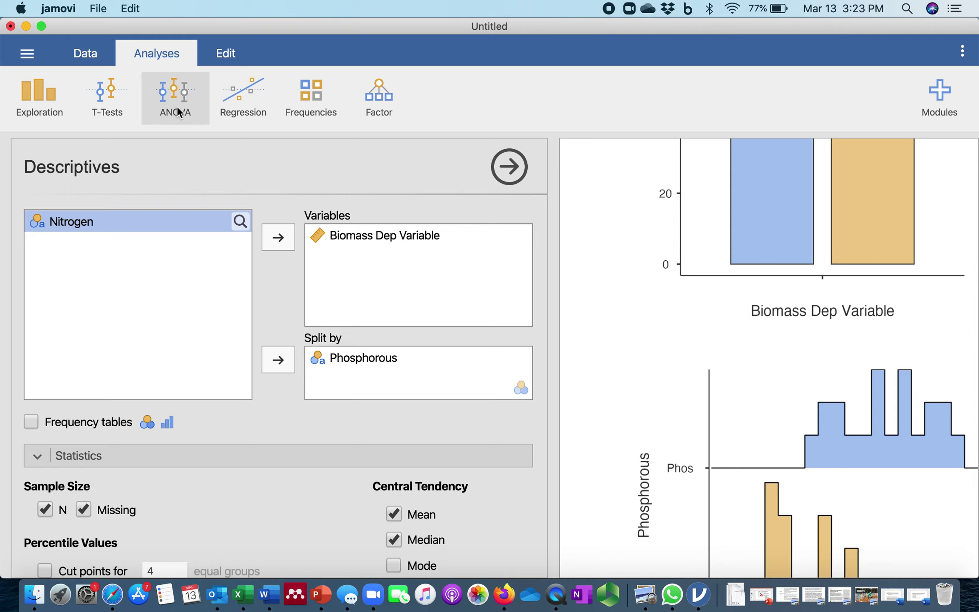
- Run an ANOVA with Biomass Dep Variable as dependent variable and Nitrogen and Phosphorous as fixed factors, and review its table
click(170, 92)
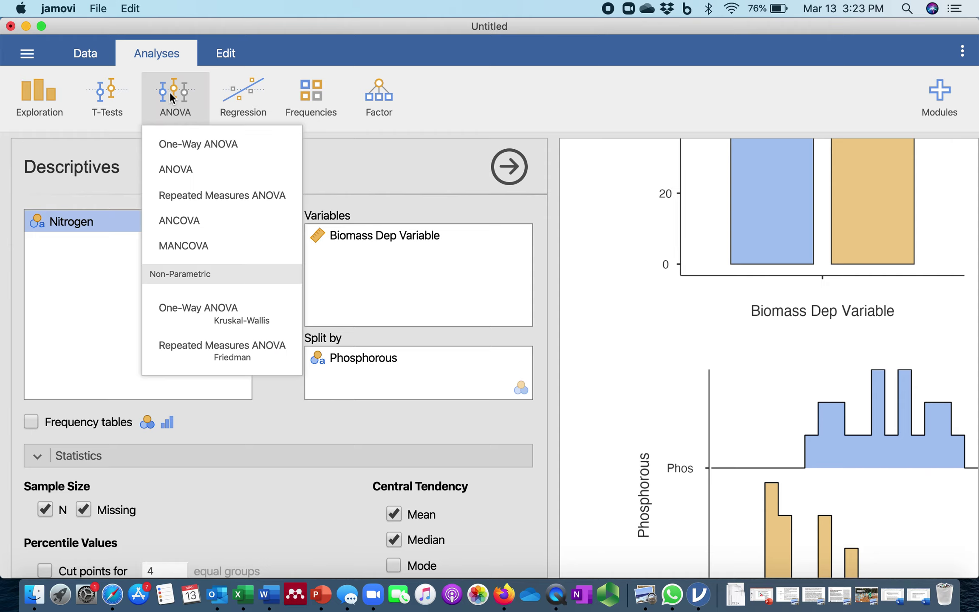
click(207, 170)
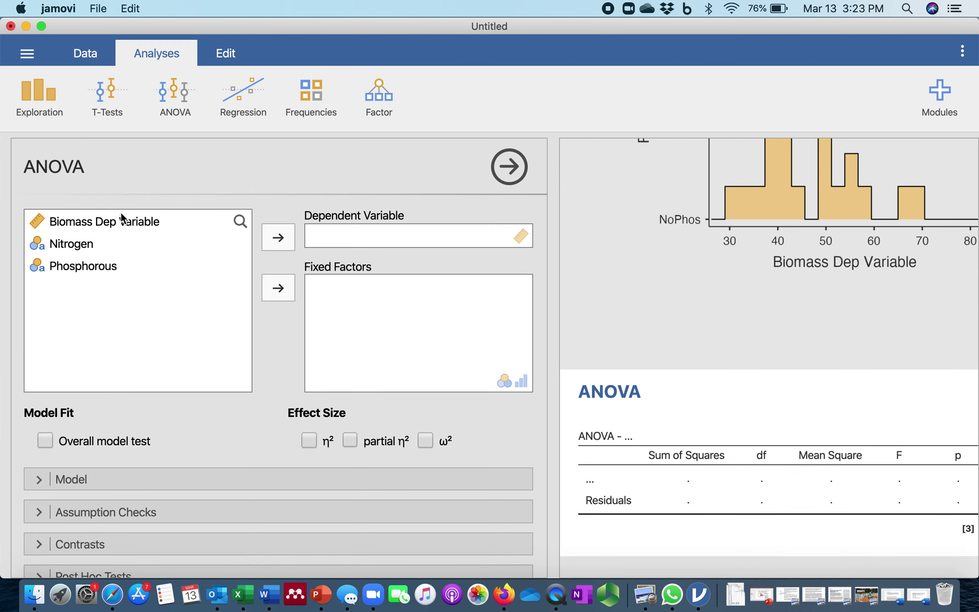
click(124, 221)
click(281, 237)
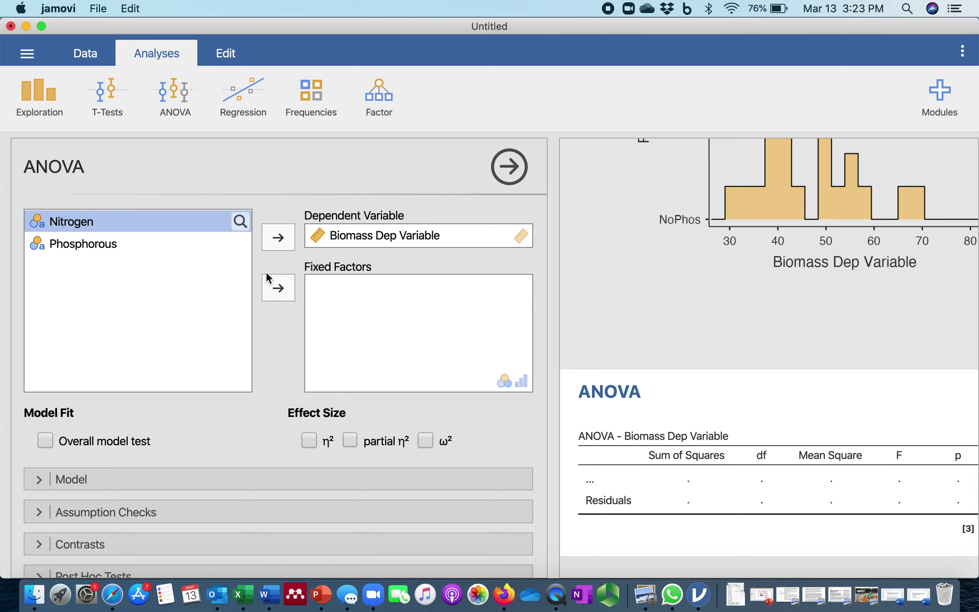
click(277, 287)
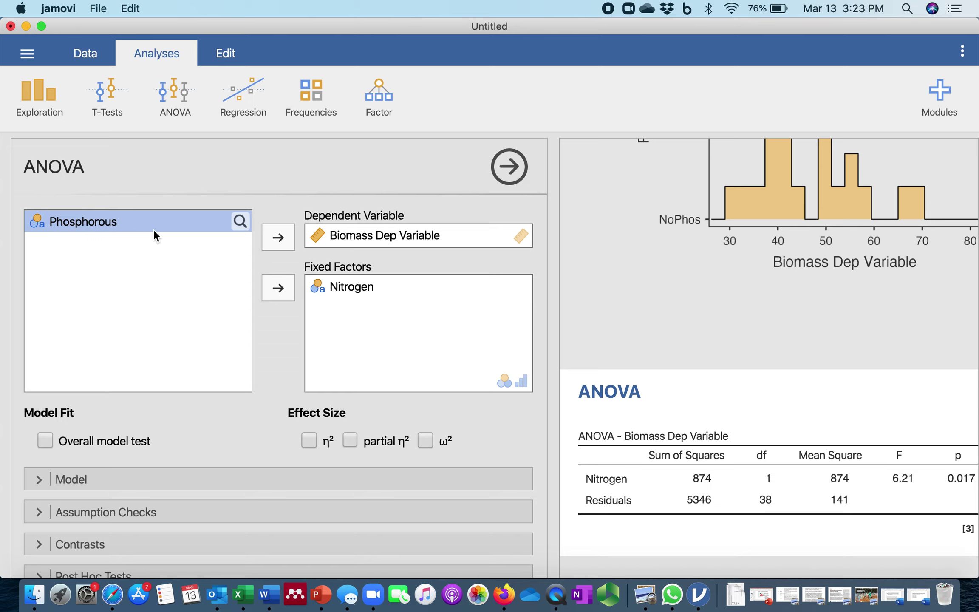
click(278, 288)
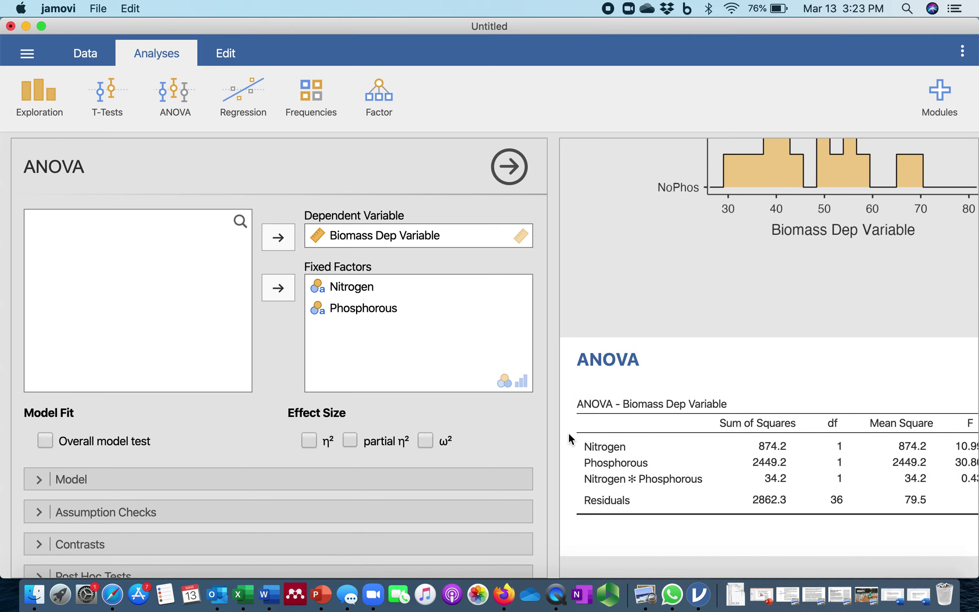
scroll(568, 431, right, 3)
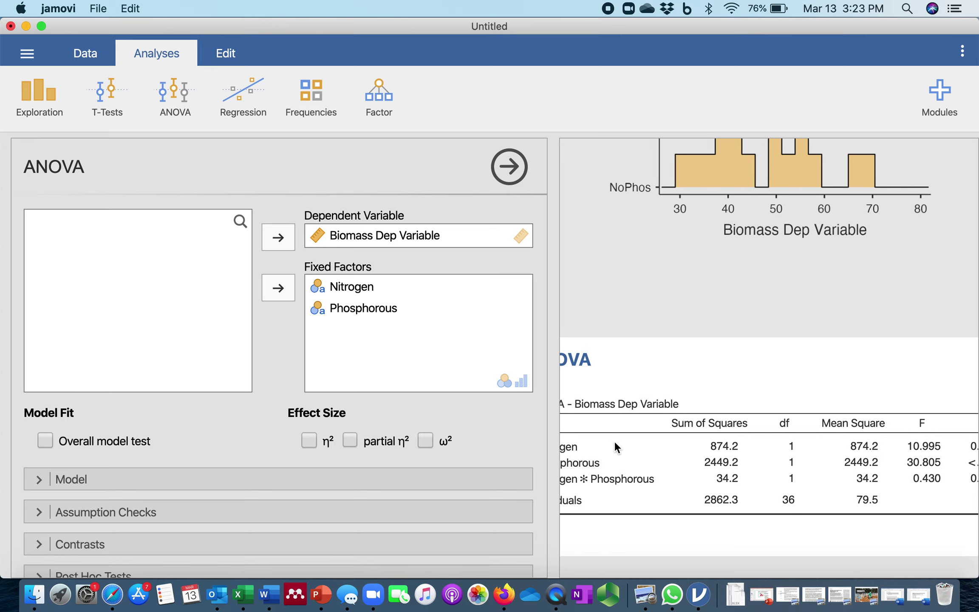
scroll(615, 445, left, 3)
scroll(615, 446, right, 8)
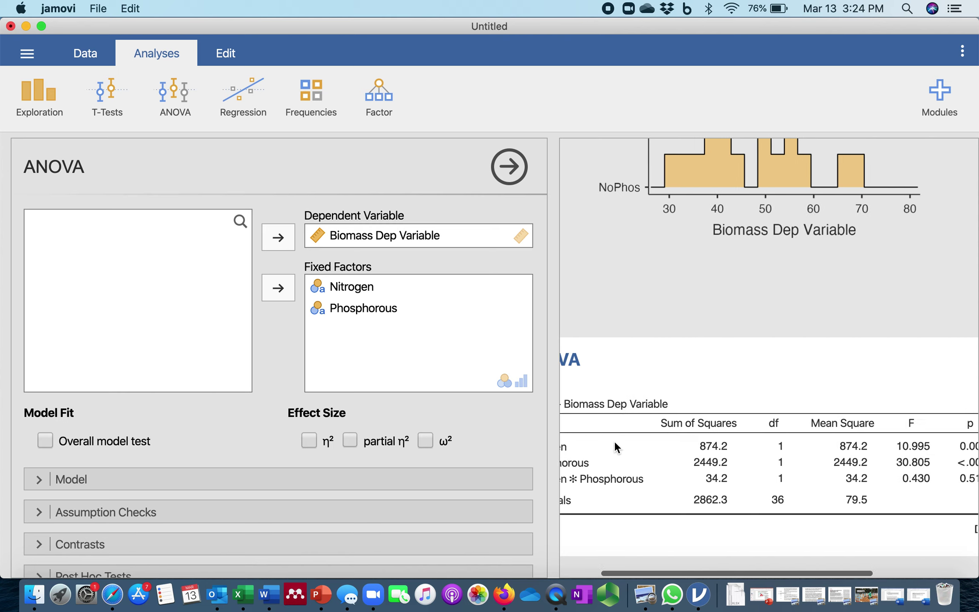
scroll(614, 440, left, 3)
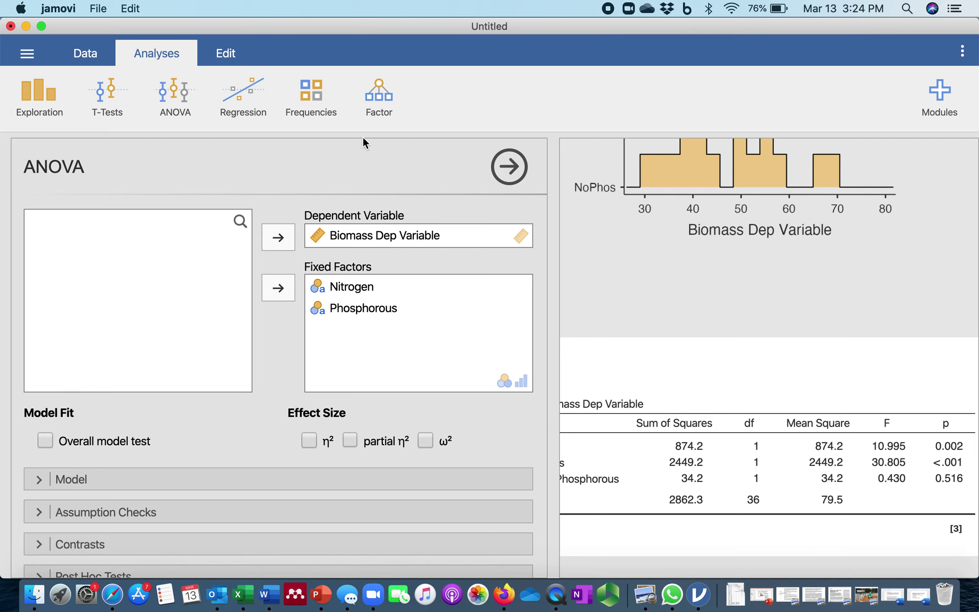
- Reduce the display zoom to 110% in the application settings
click(89, 6)
click(90, 6)
click(966, 54)
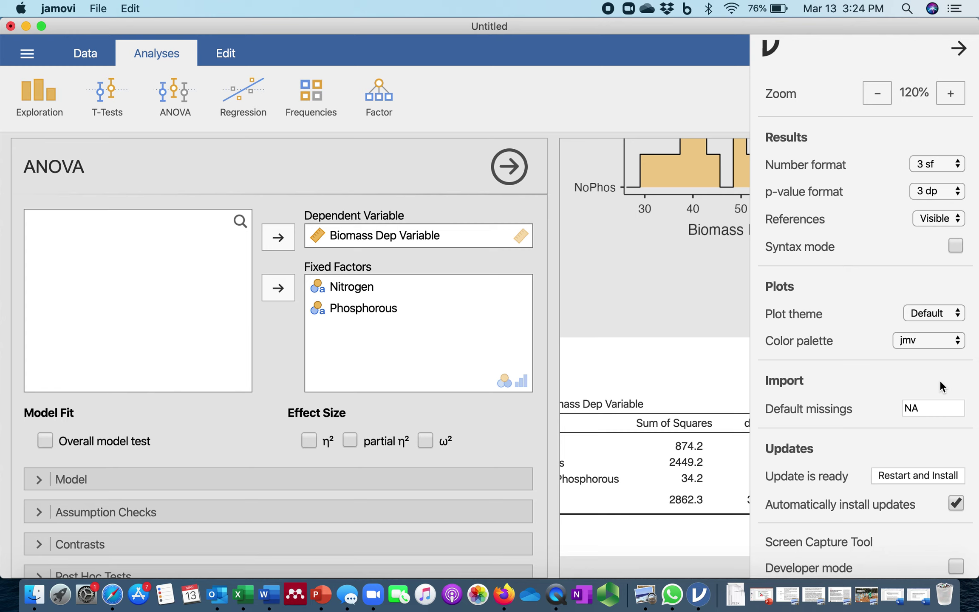
click(882, 89)
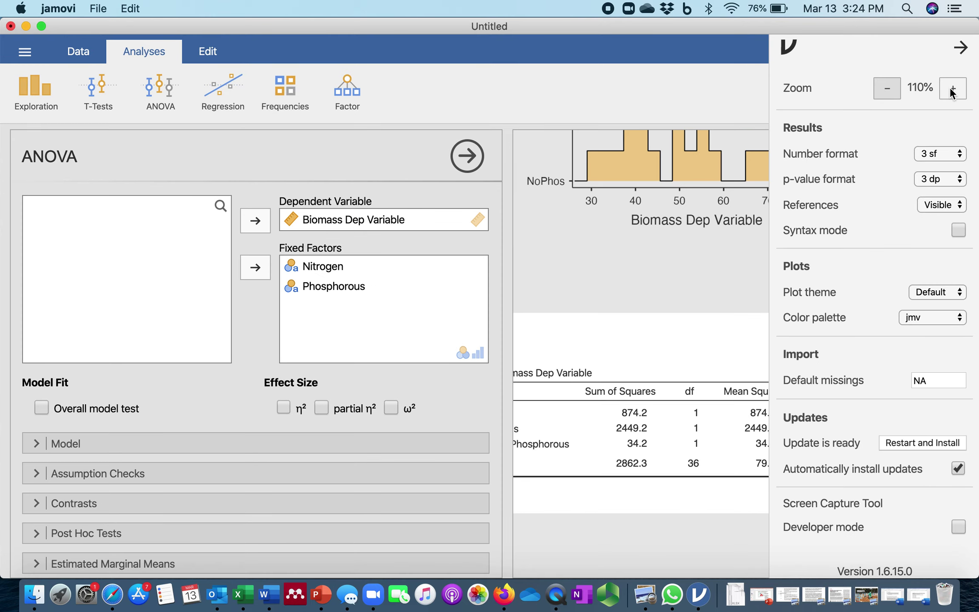
- Reduce the display zoom to 100% and close the application settings
click(887, 89)
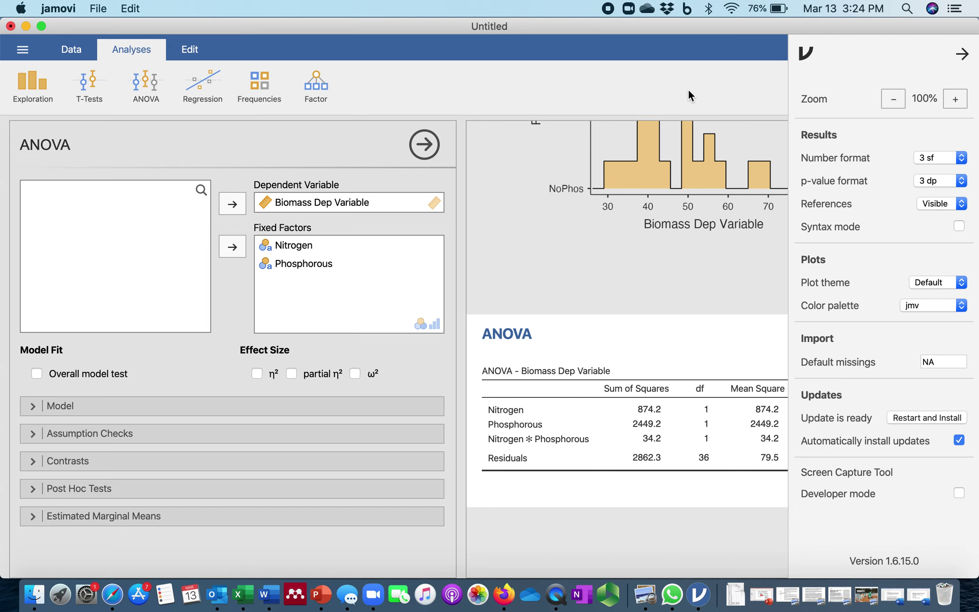
click(687, 89)
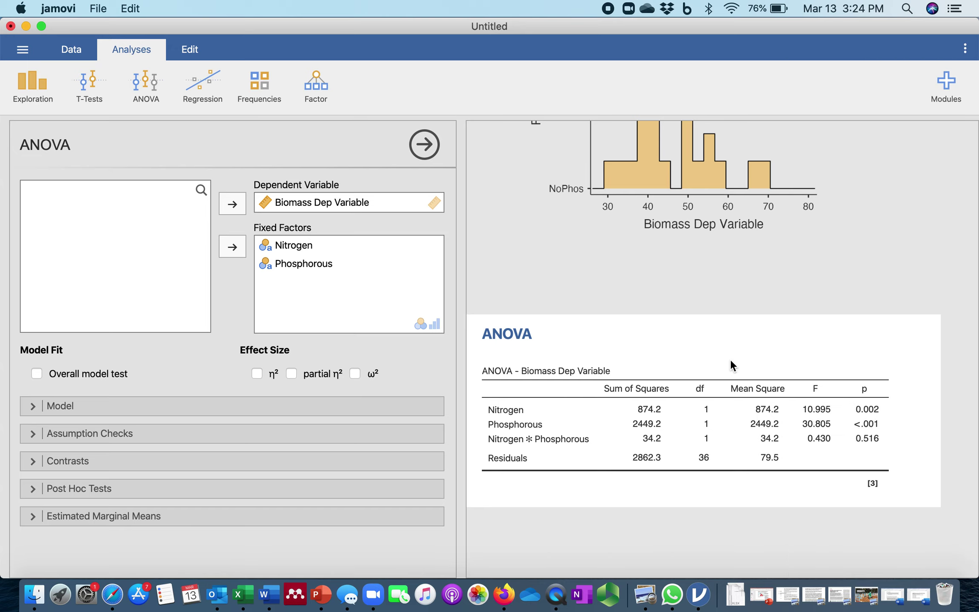
- Try the overall model test in the two-way ANOVA table and remove it again
scroll(777, 433, down, 3)
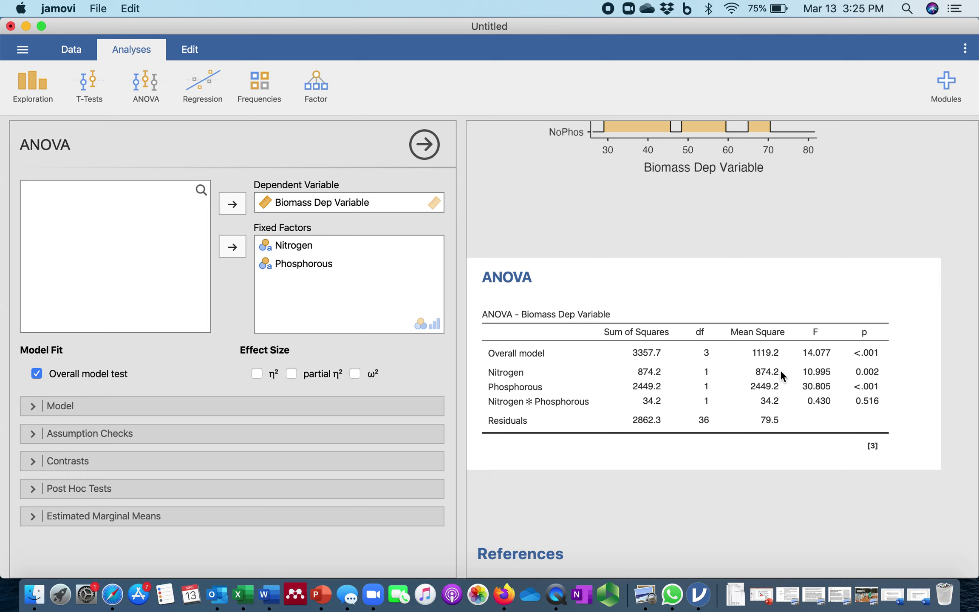
click(36, 370)
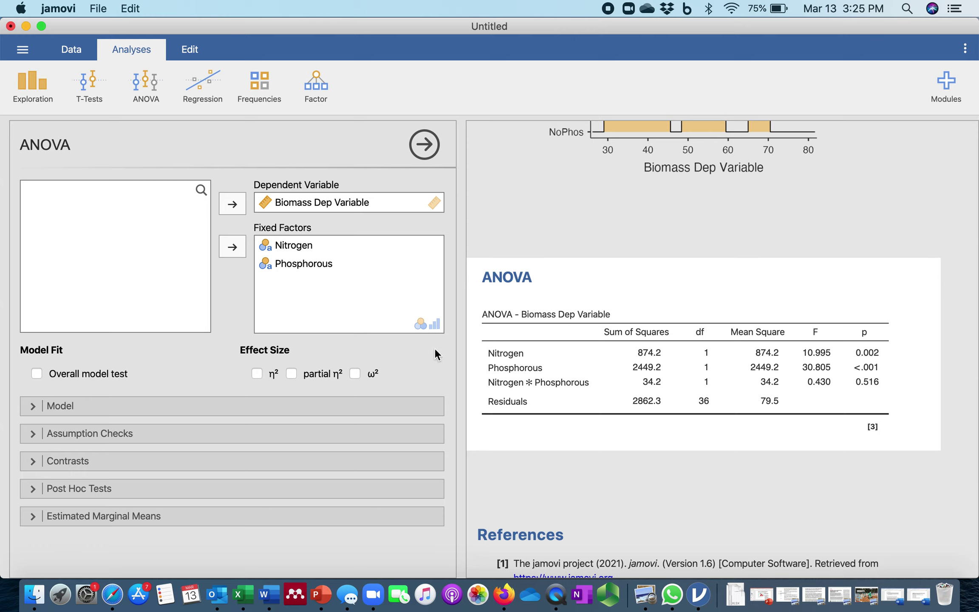
scroll(656, 401, down, 5)
scroll(656, 403, up, 5)
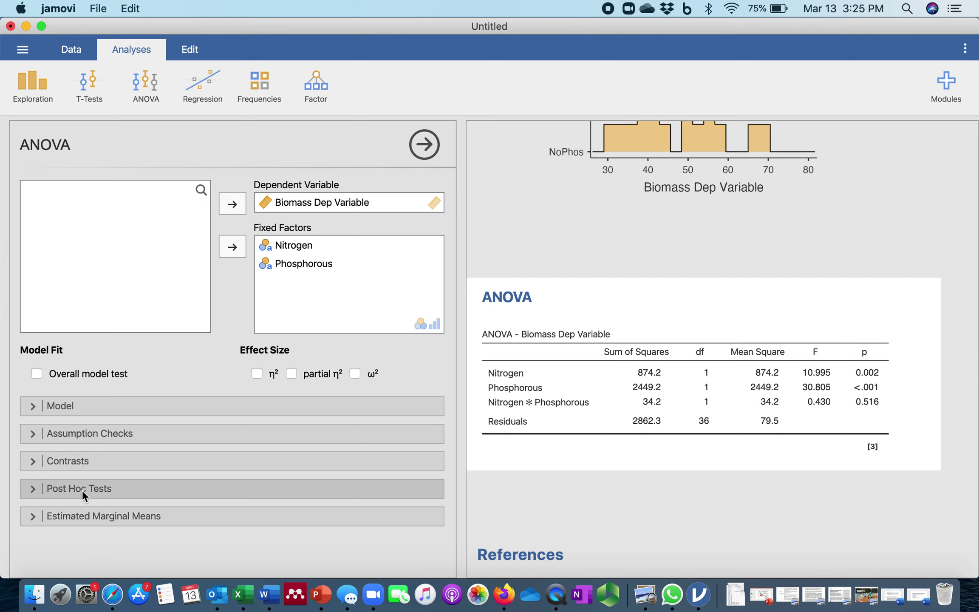
- Expand the ANOVA's Estimated Marginal Means section and look over its term, output and plot options
click(27, 513)
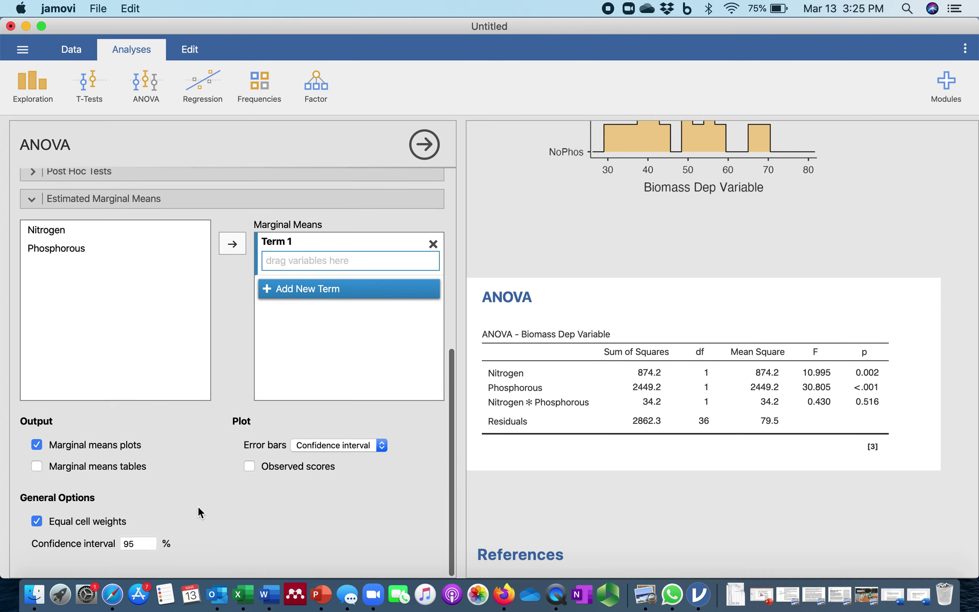
scroll(198, 506, up, 10)
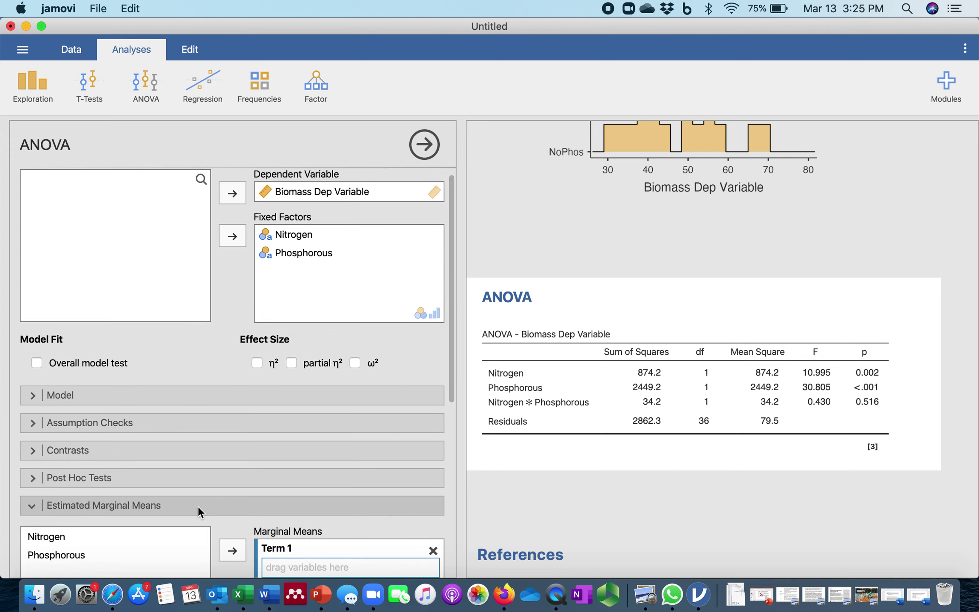
scroll(197, 506, up, 1)
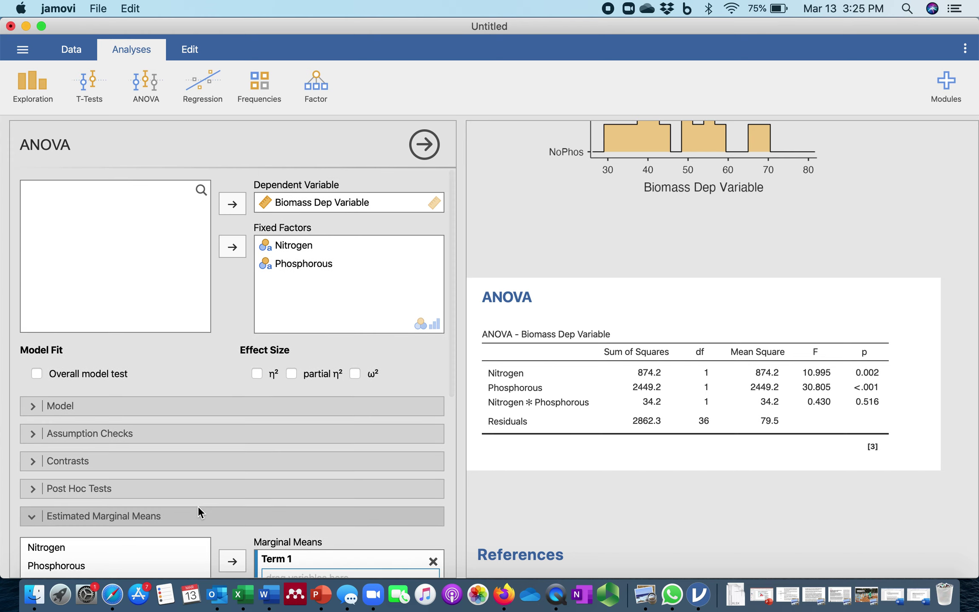
- Hide the ANOVA options so the data sheet shows beside the results
click(27, 82)
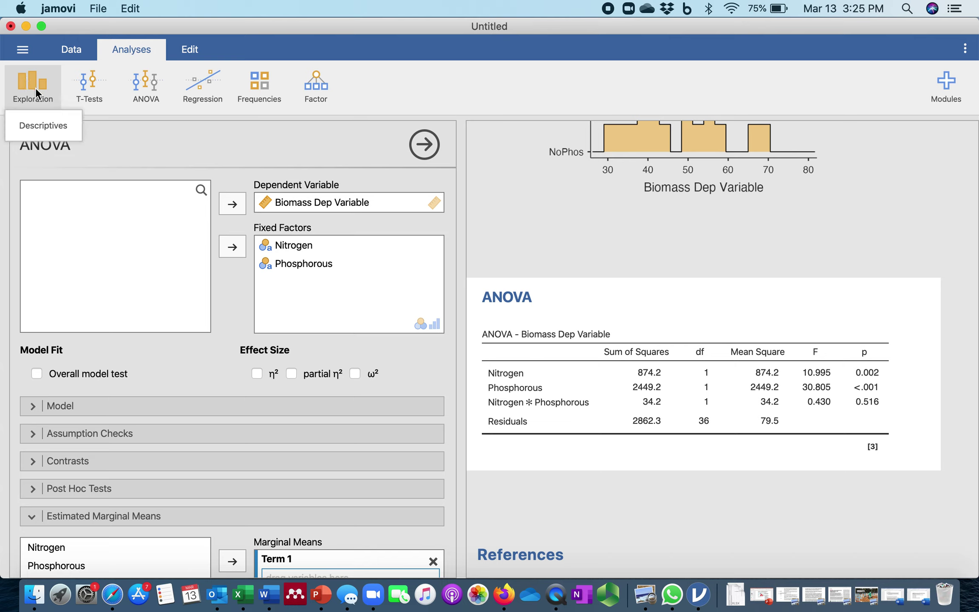
click(35, 87)
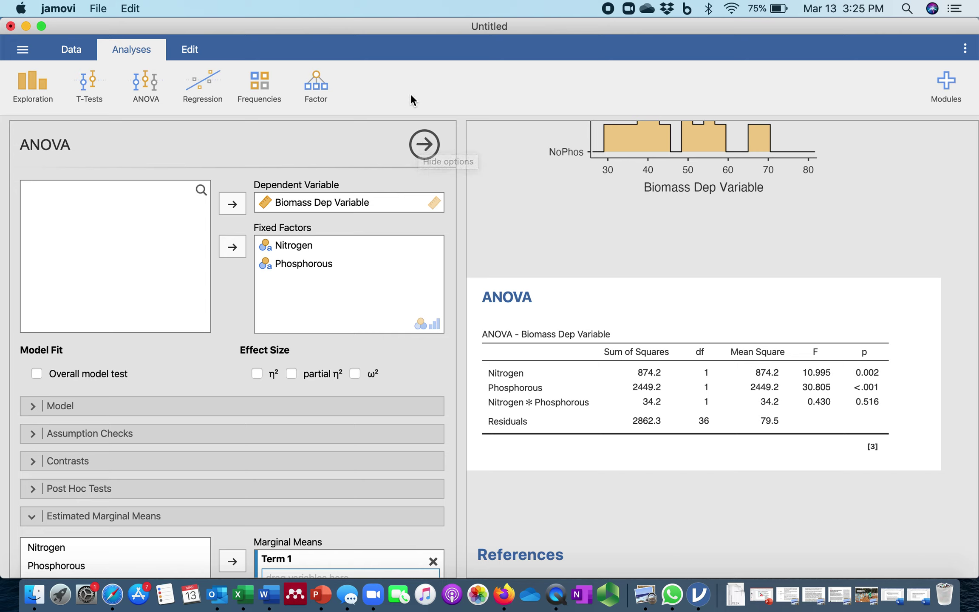
click(424, 145)
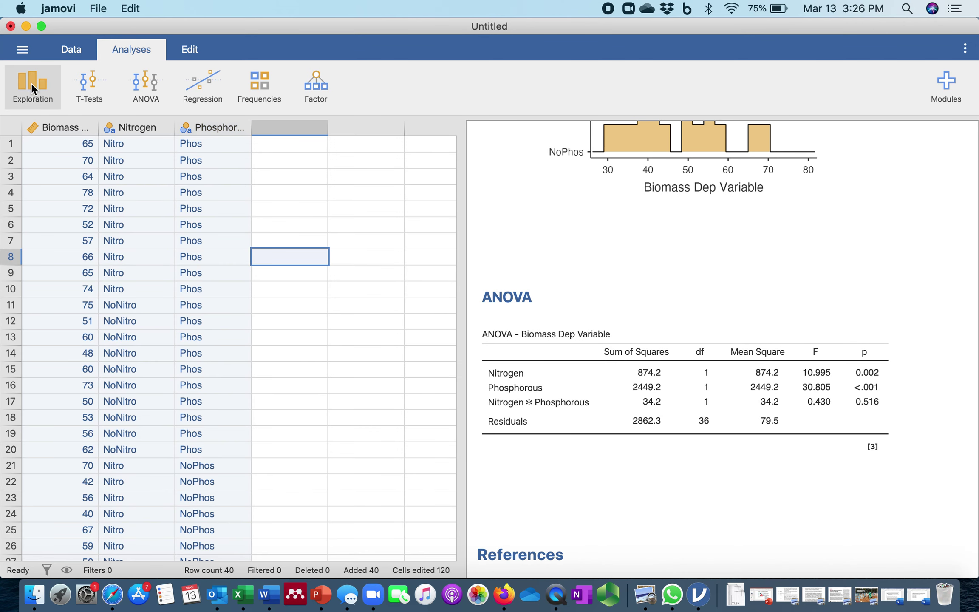
click(698, 393)
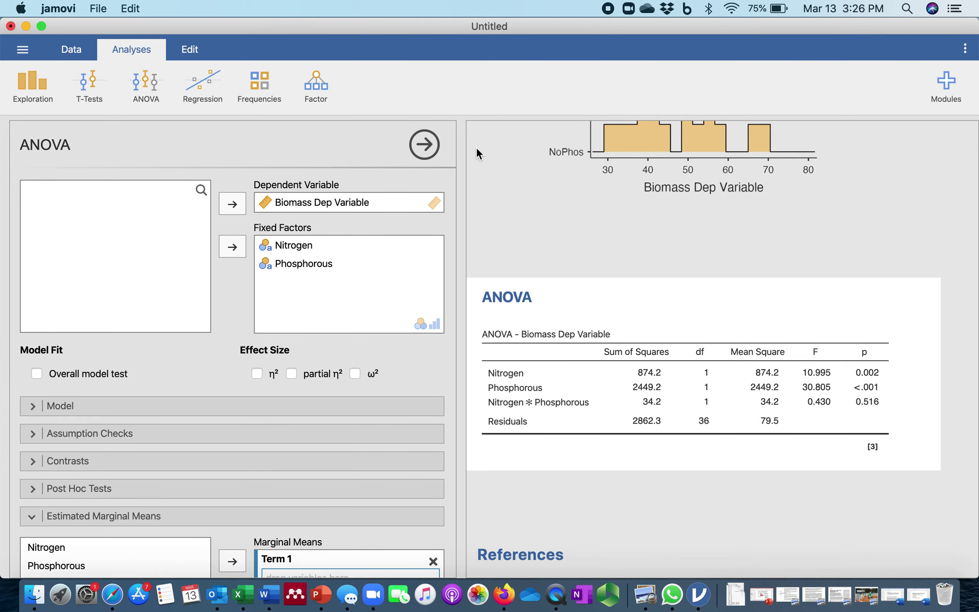
click(424, 145)
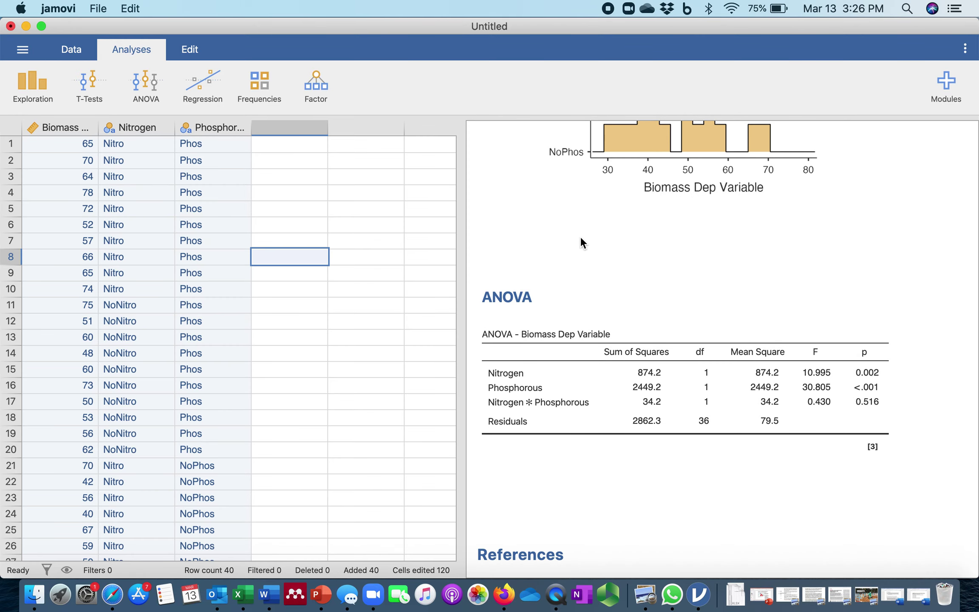
- Examine the Independent Samples T-Test table, its options and its Biomass plot by Phosphorous, and close the options
scroll(580, 238, up, 20)
scroll(581, 245, down, 3)
scroll(580, 245, up, 3)
scroll(581, 243, down, 3)
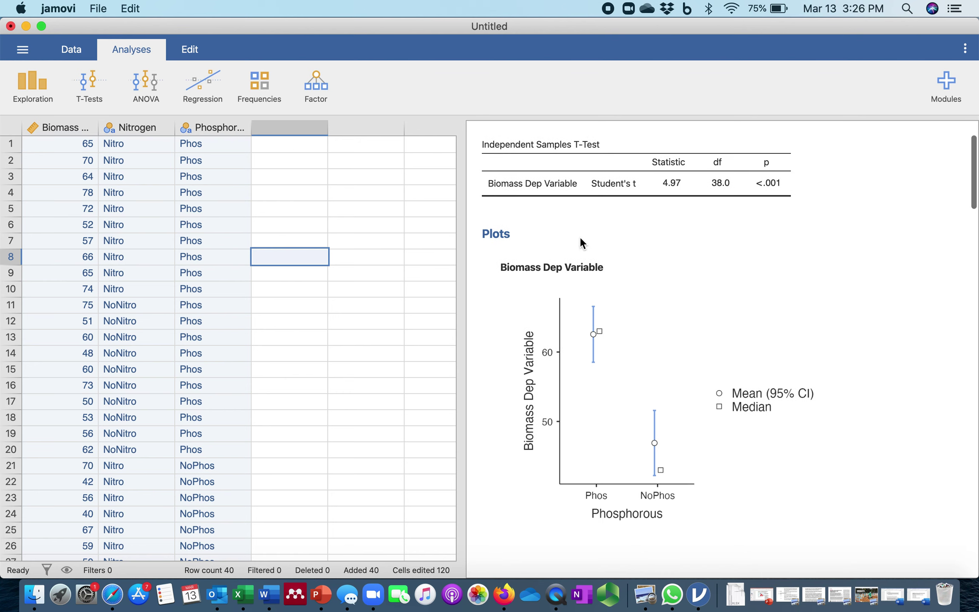
scroll(580, 238, up, 1)
click(613, 347)
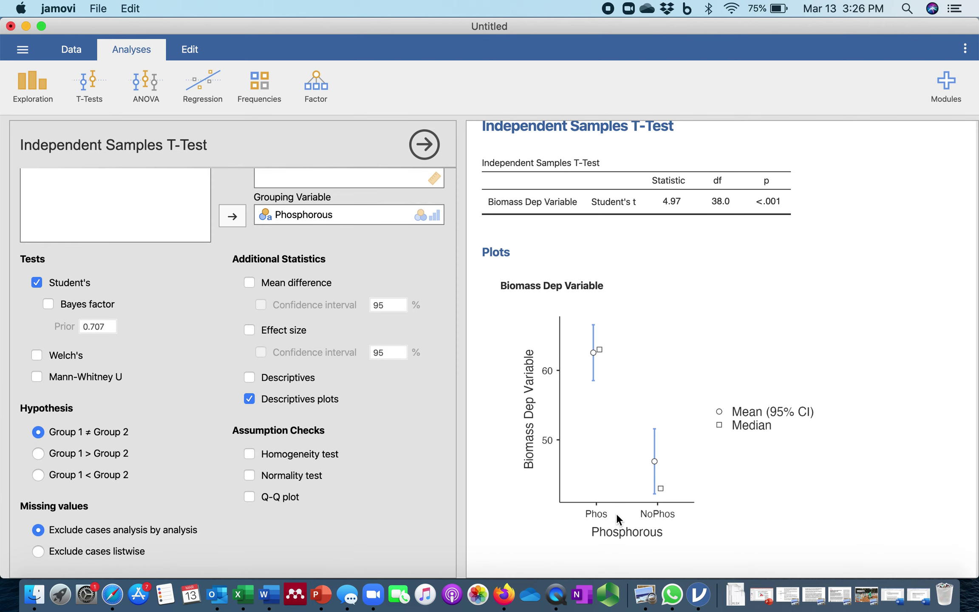
scroll(308, 393, up, 3)
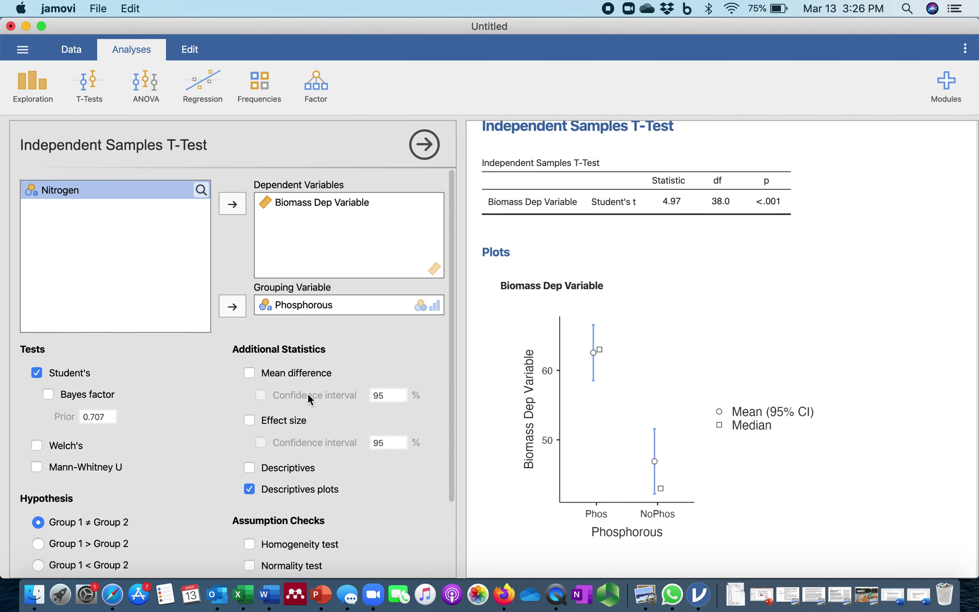
scroll(618, 377, down, 5)
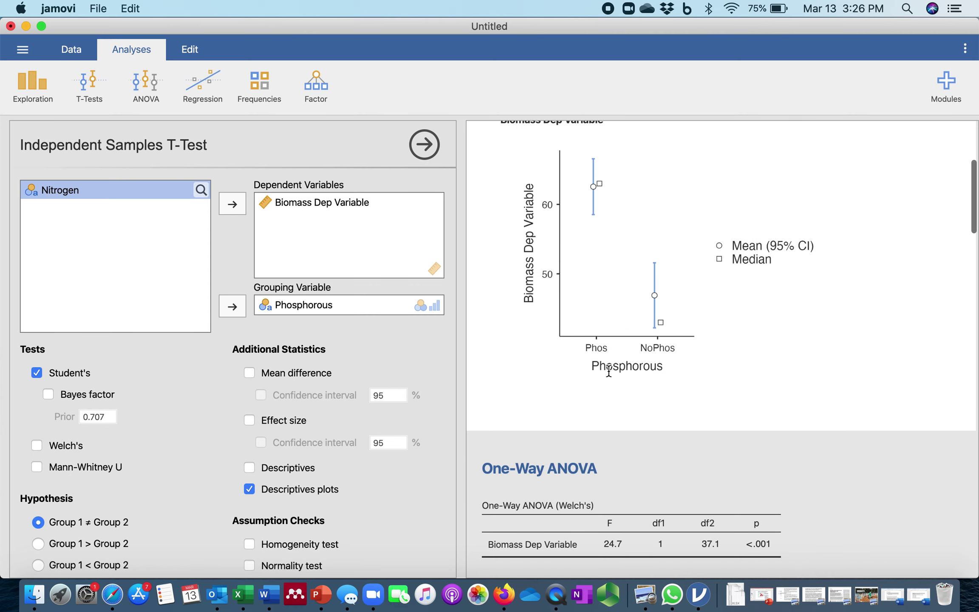
click(425, 146)
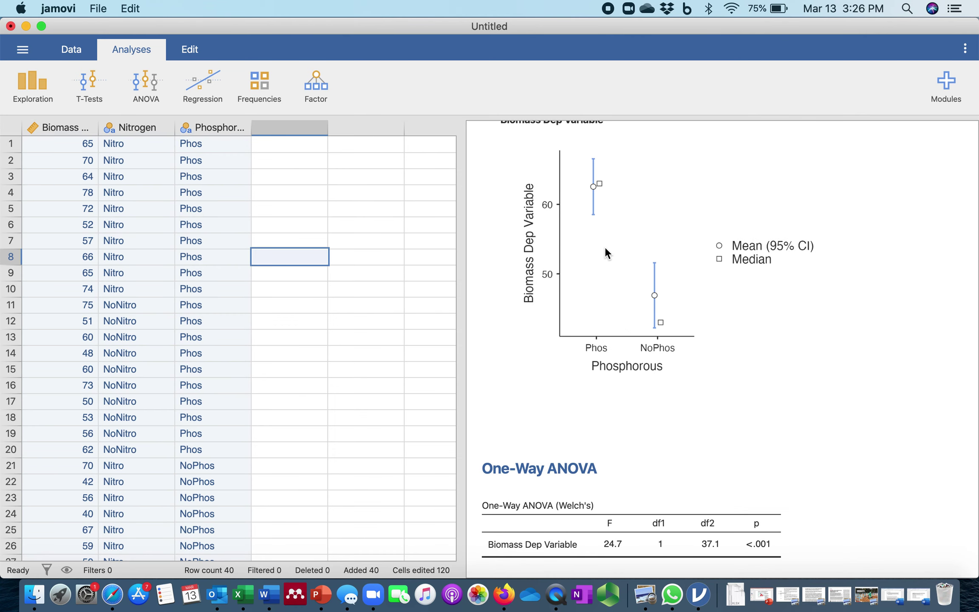
scroll(344, 335, down, 5)
scroll(359, 371, up, 5)
- Start a new Descriptives analysis of Biomass Dep Variable, split by Nitrogen and Phosphorous
click(33, 86)
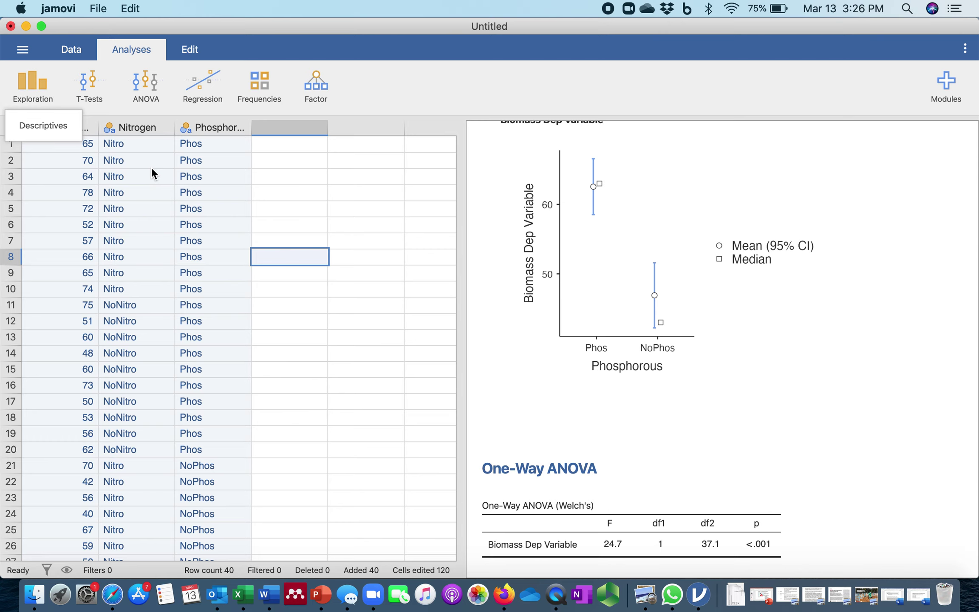
click(63, 130)
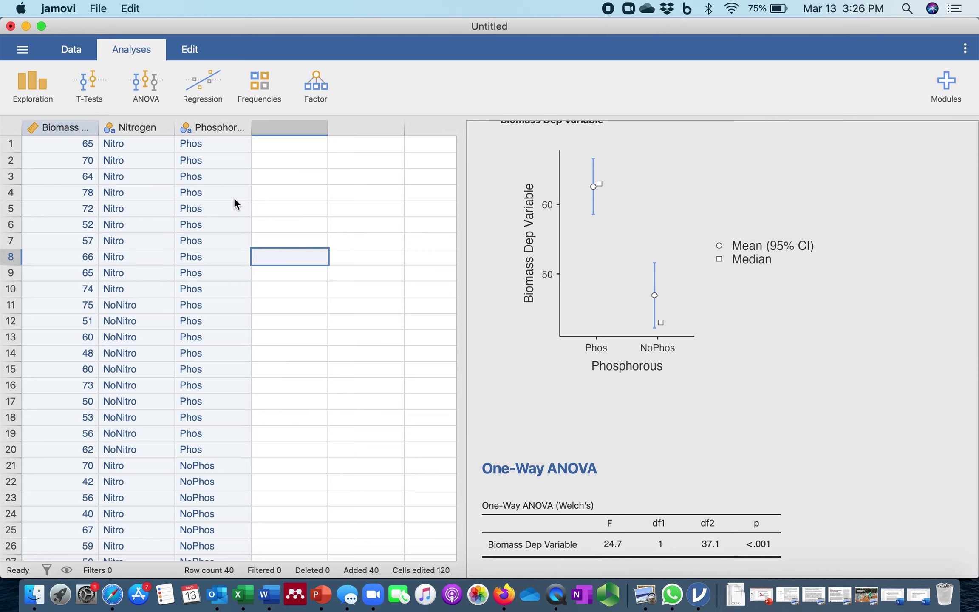
click(100, 192)
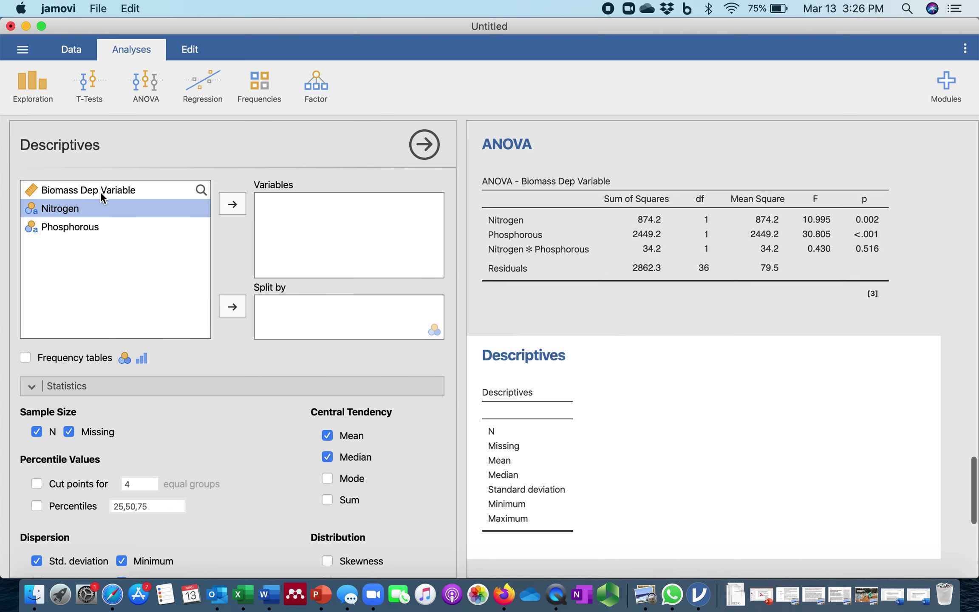
click(232, 204)
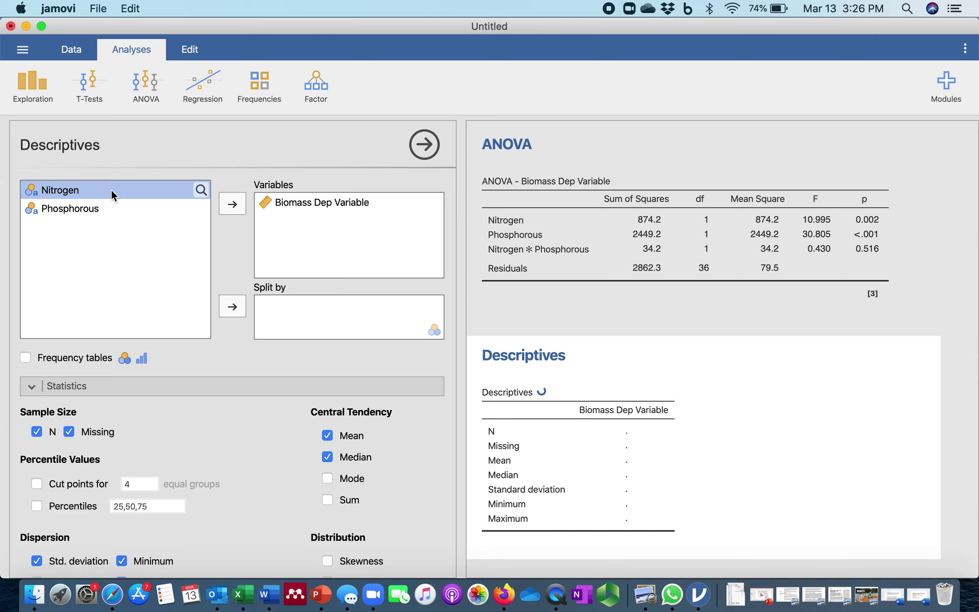
click(232, 305)
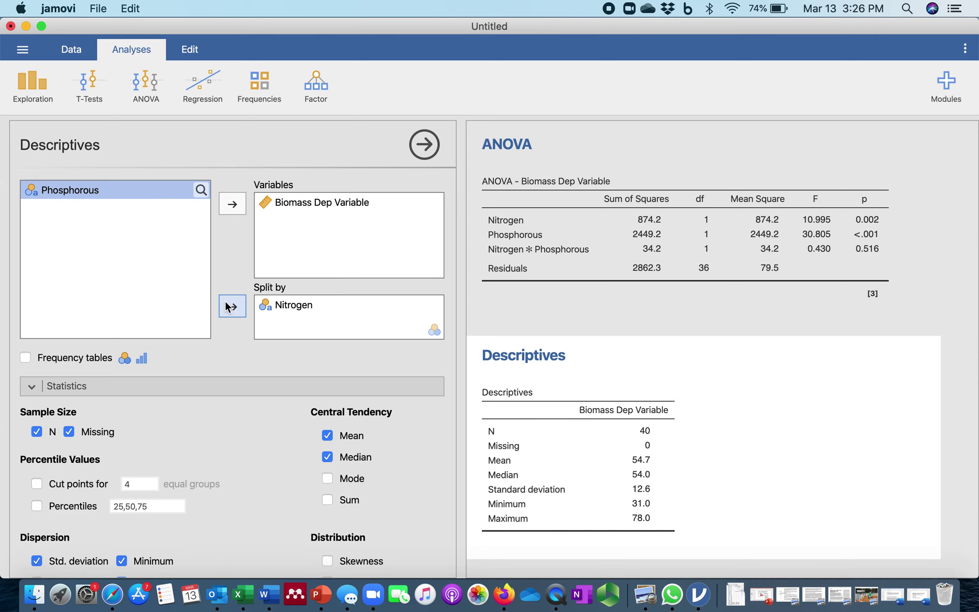
click(226, 303)
- Add a bar plot to the new Descriptives analysis and close its options
scroll(170, 395, down, 3)
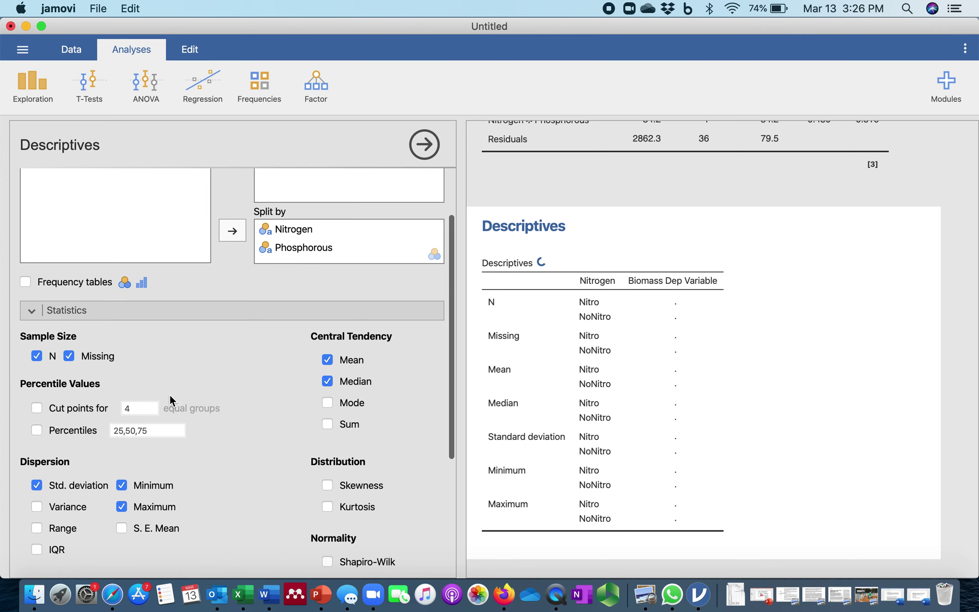
scroll(170, 396, down, 3)
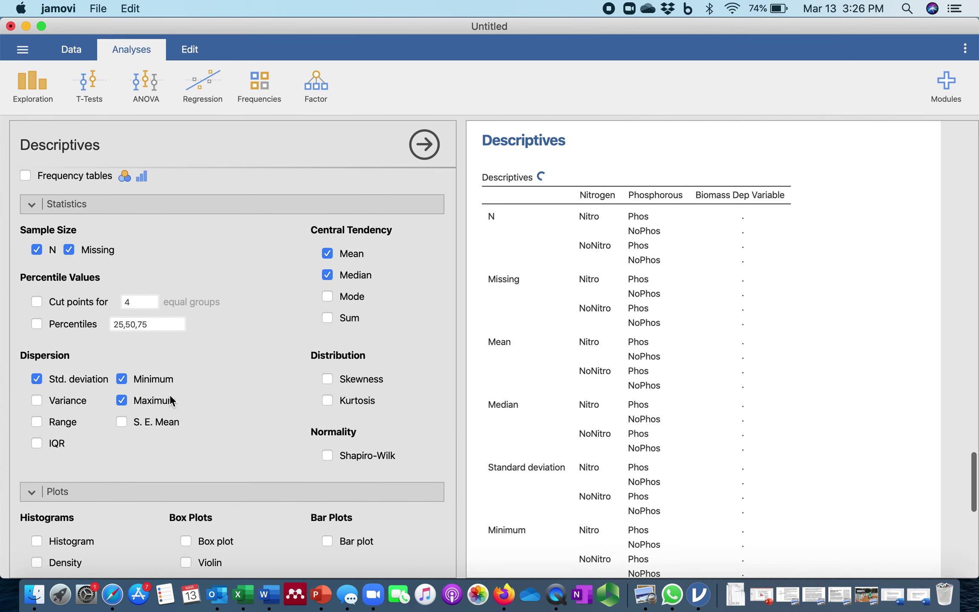
scroll(170, 400, down, 3)
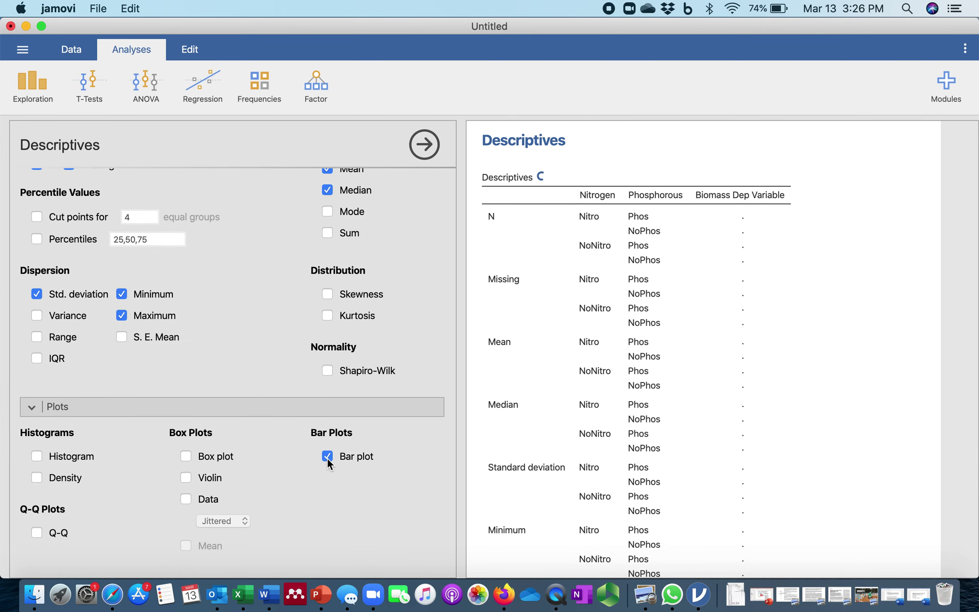
scroll(292, 499, up, 2)
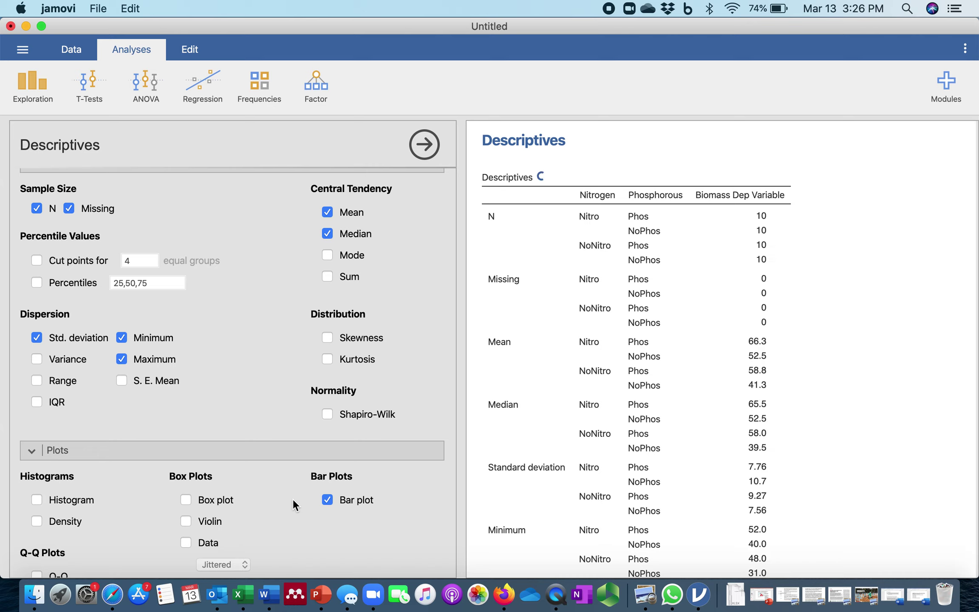
click(423, 144)
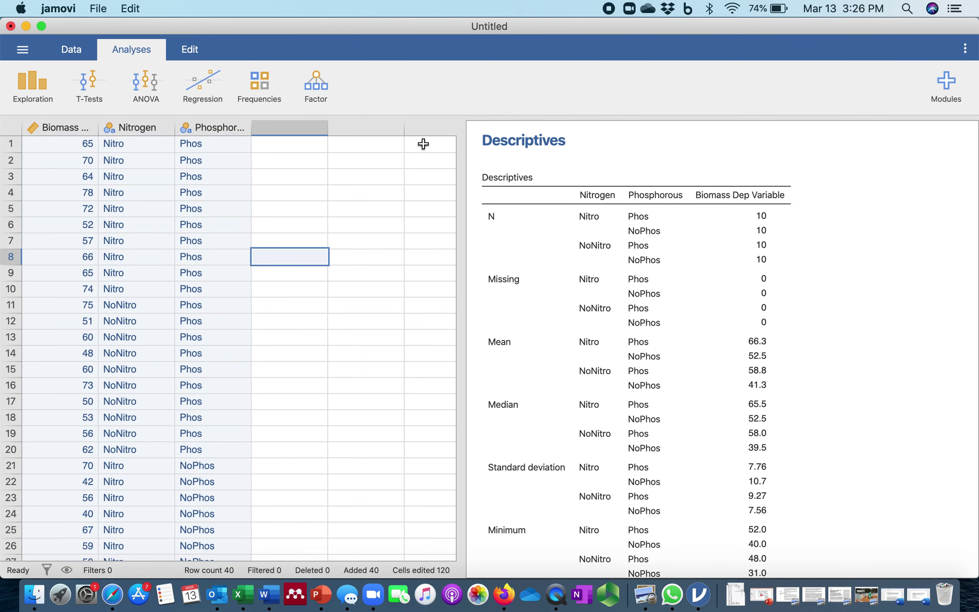
- Examine the grouped Descriptives table and the Biomass bar plot across the Nitrogen and Phosphorous combinations
scroll(633, 415, down, 10)
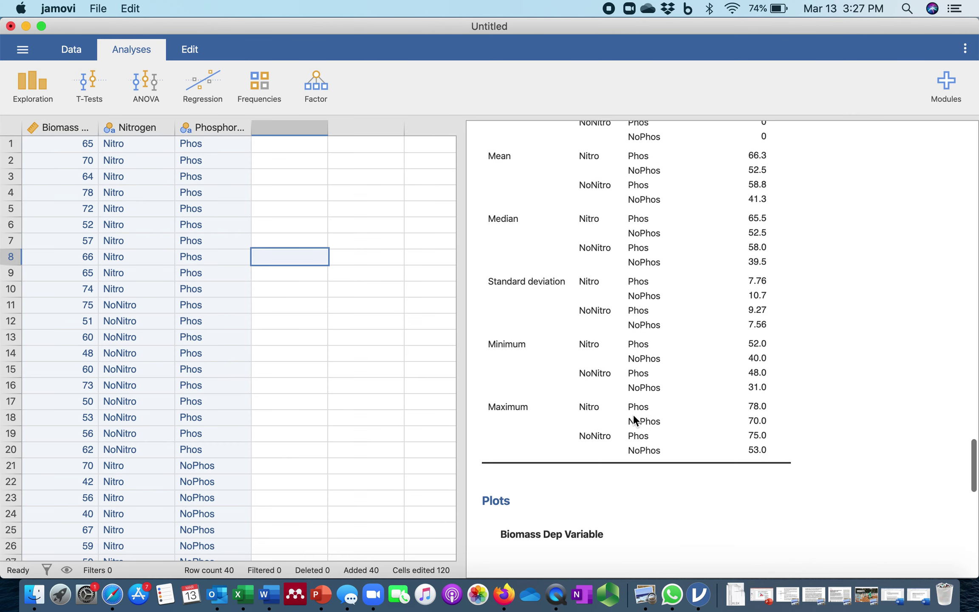
scroll(633, 418, down, 3)
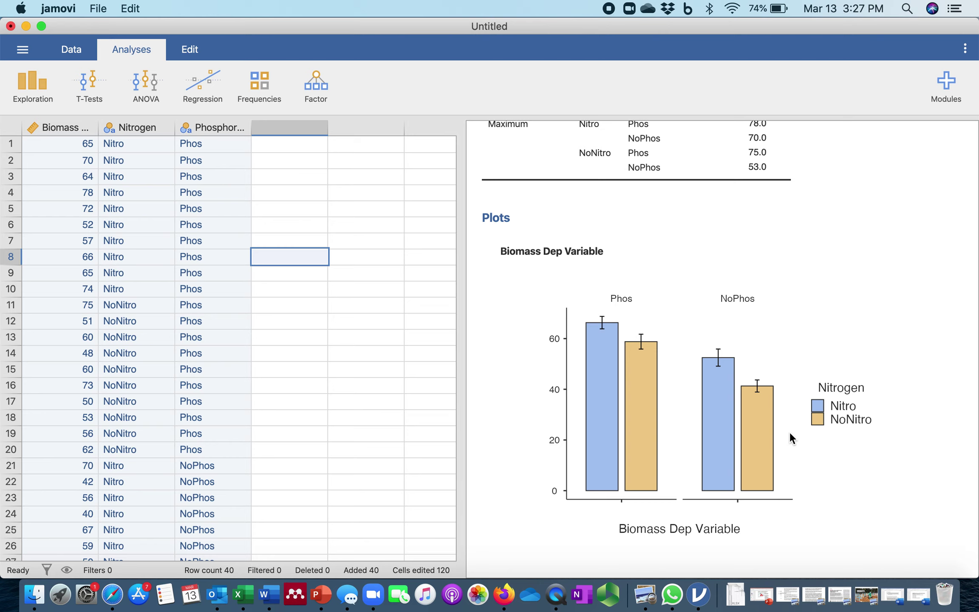
scroll(789, 432, up, 3)
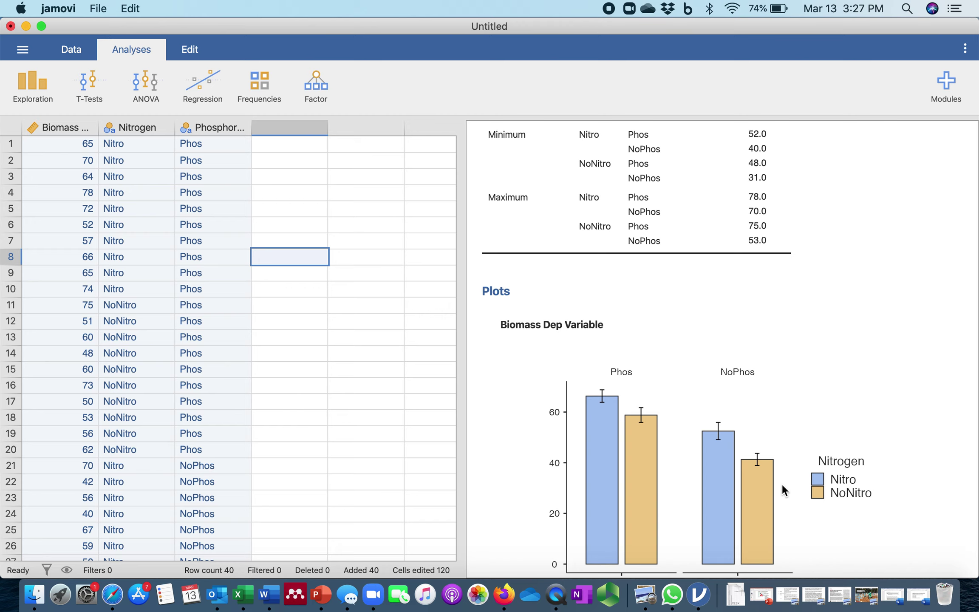
scroll(782, 484, up, 3)
scroll(782, 484, down, 3)
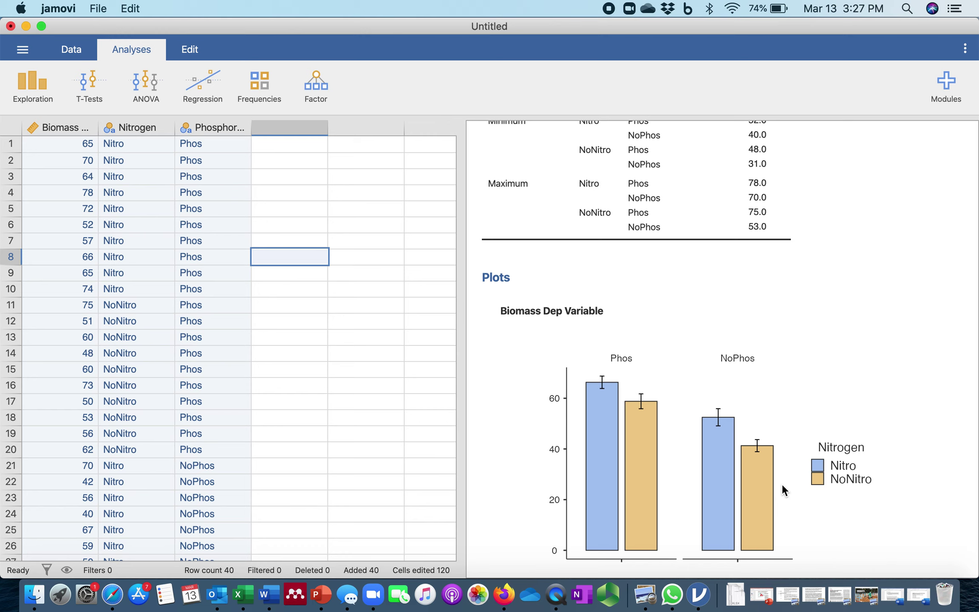
scroll(782, 483, up, 4)
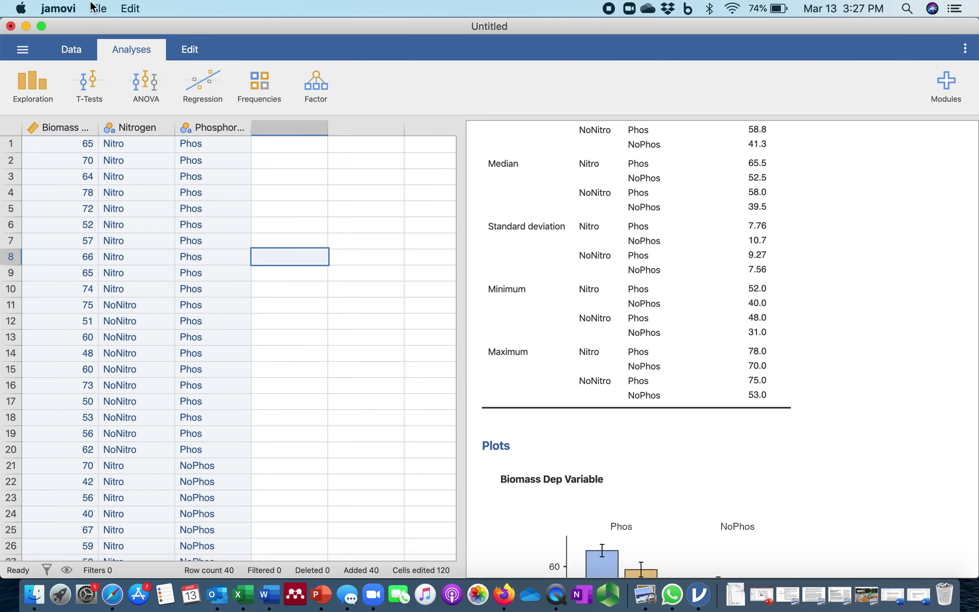
- Switch to the other jamovi window holding the asparagus height and soil type data
key(ctrl+Up)
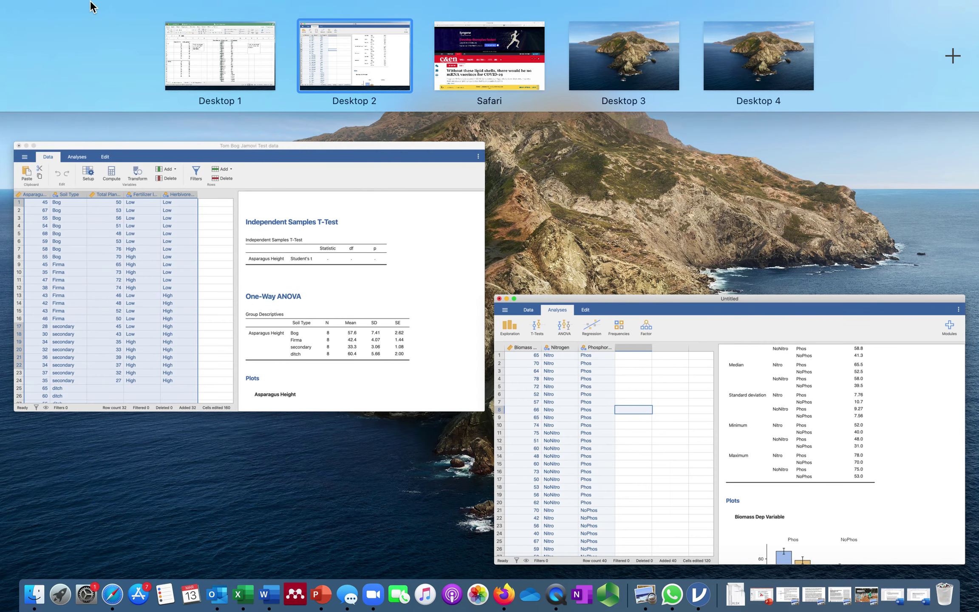
click(386, 234)
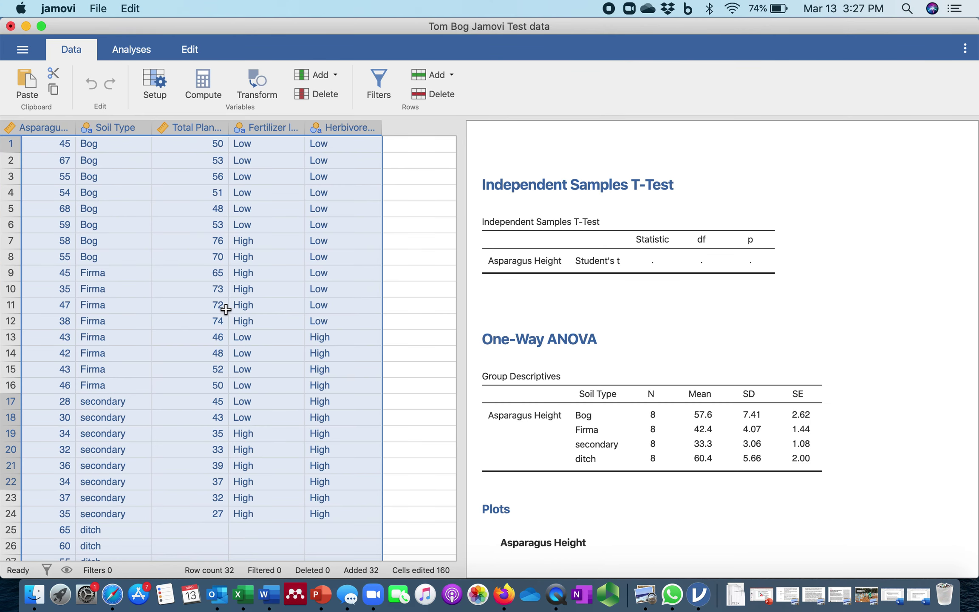
- Start a new One-Way ANOVA on the asparagus dataset with Asparagus Height as the dependent variable
click(53, 131)
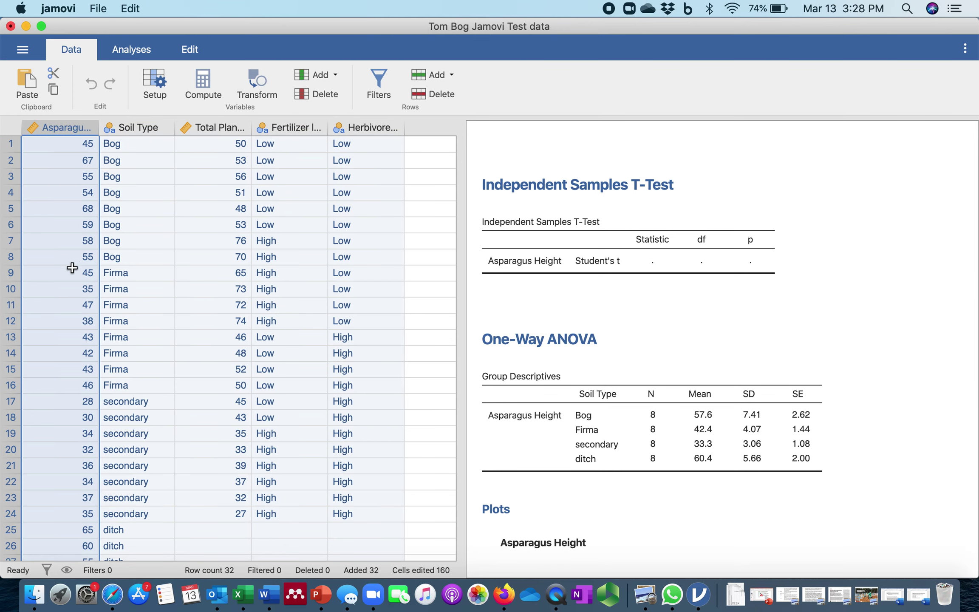
click(151, 132)
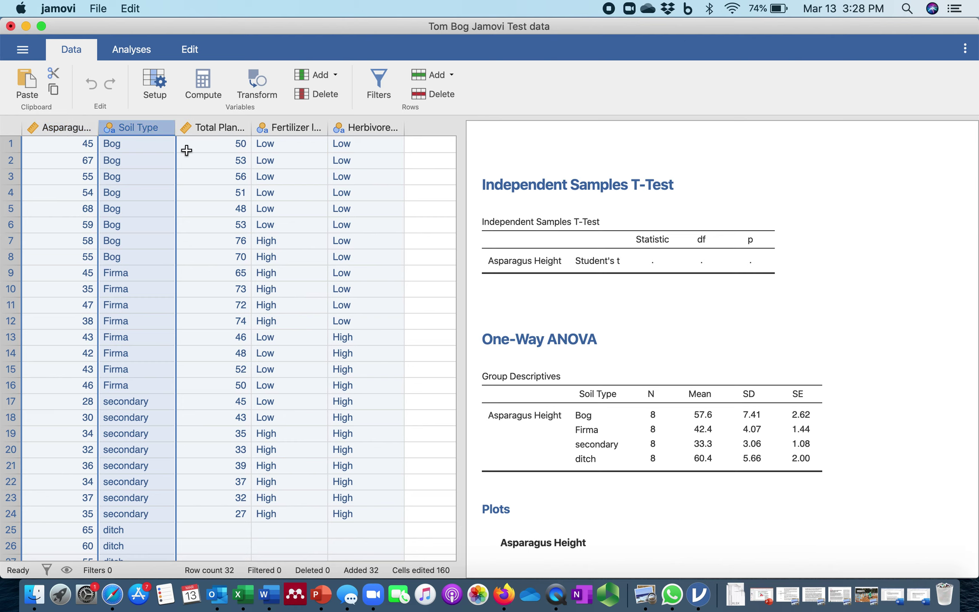
click(132, 48)
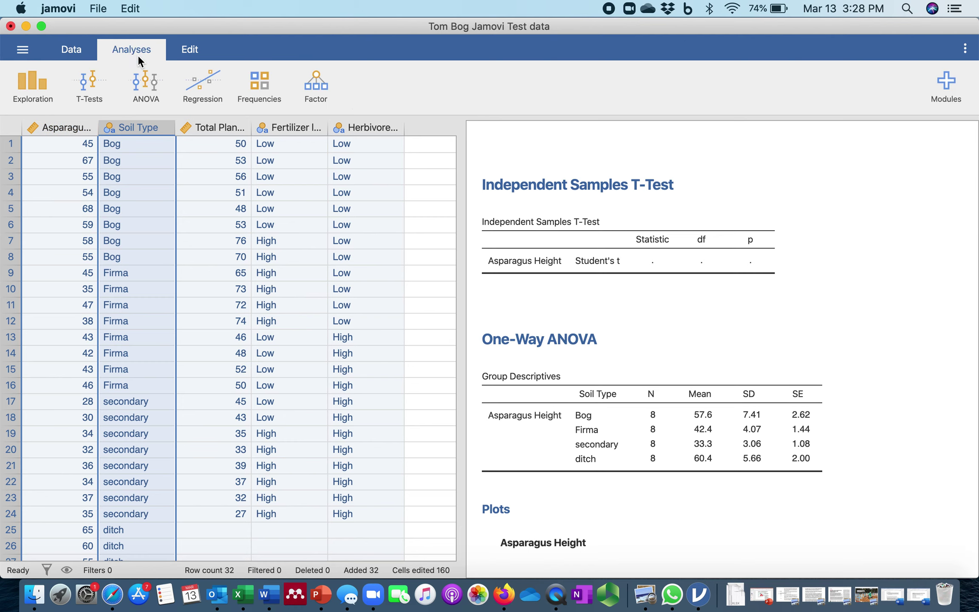
click(149, 81)
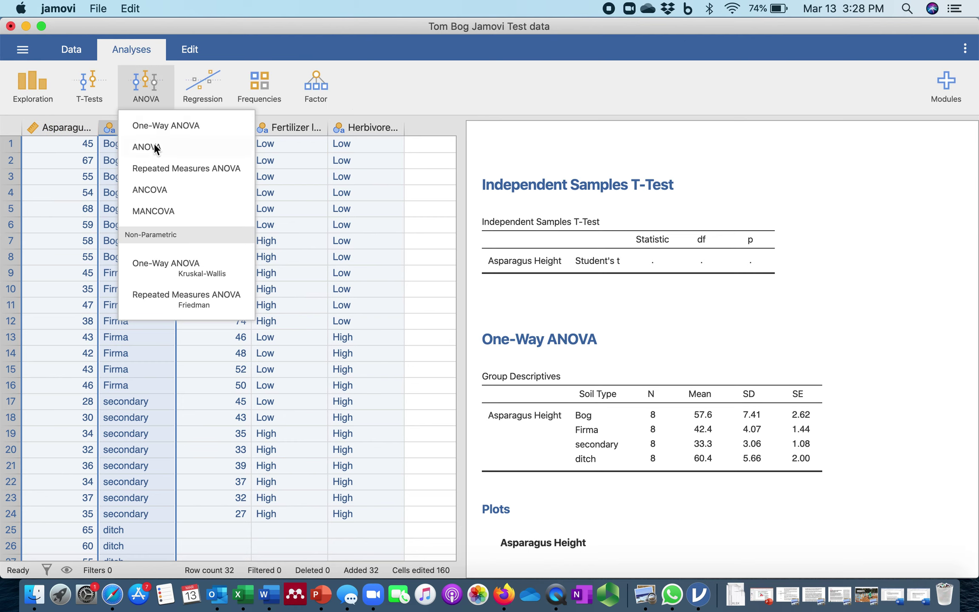
click(154, 125)
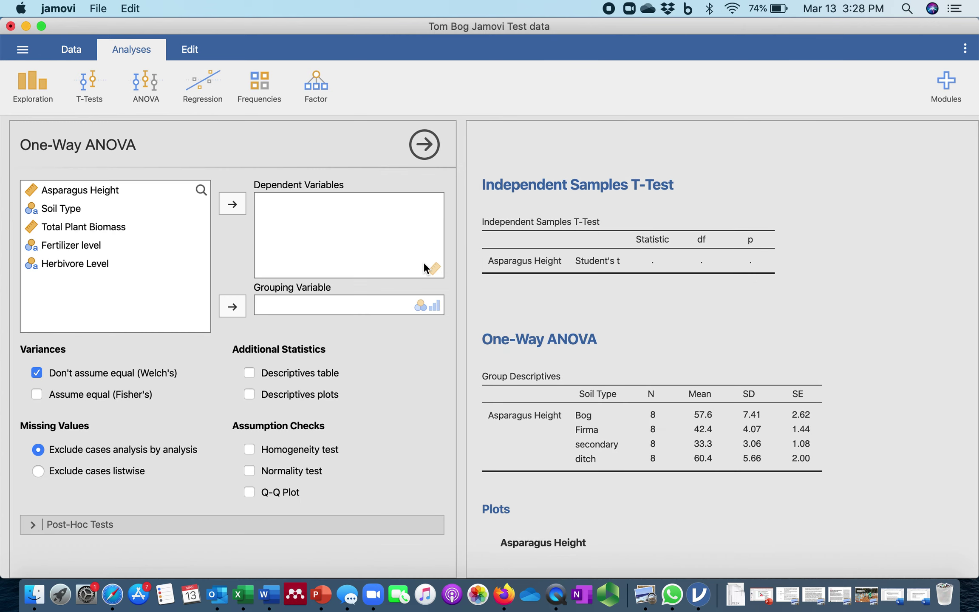
double_click(93, 192)
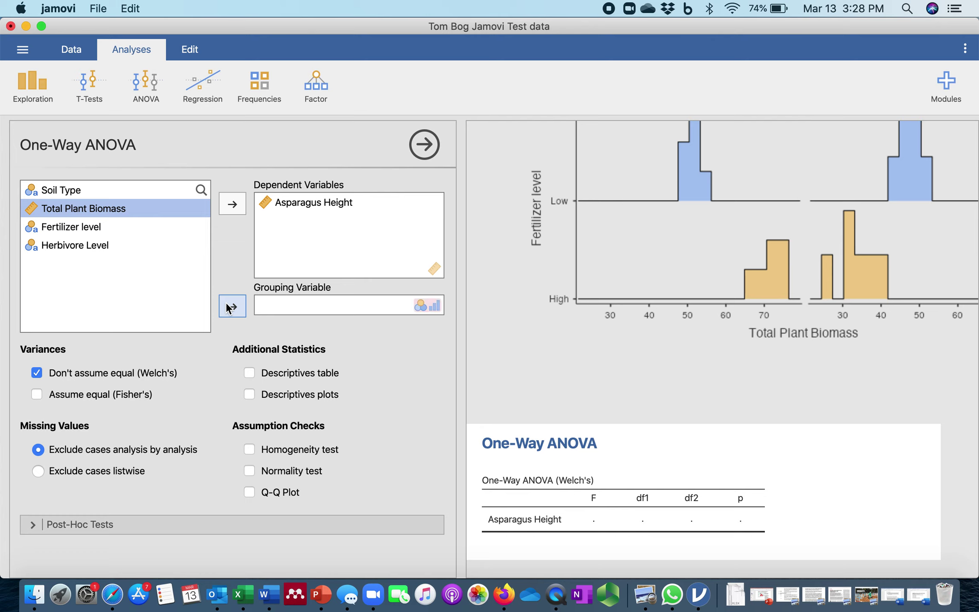
- Assign Soil Type as the grouping variable of the new One-Way ANOVA
click(222, 299)
click(233, 302)
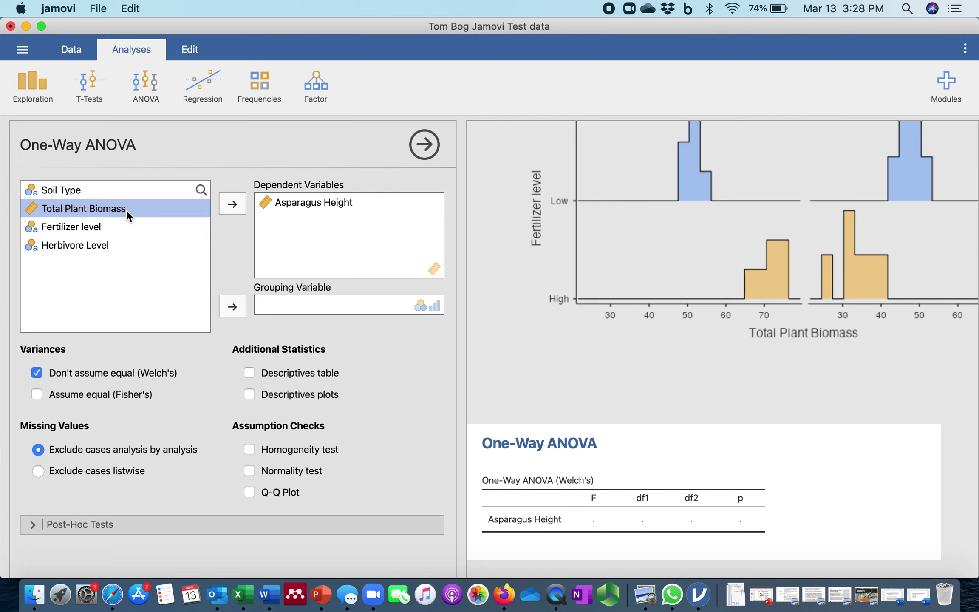
click(86, 190)
click(232, 302)
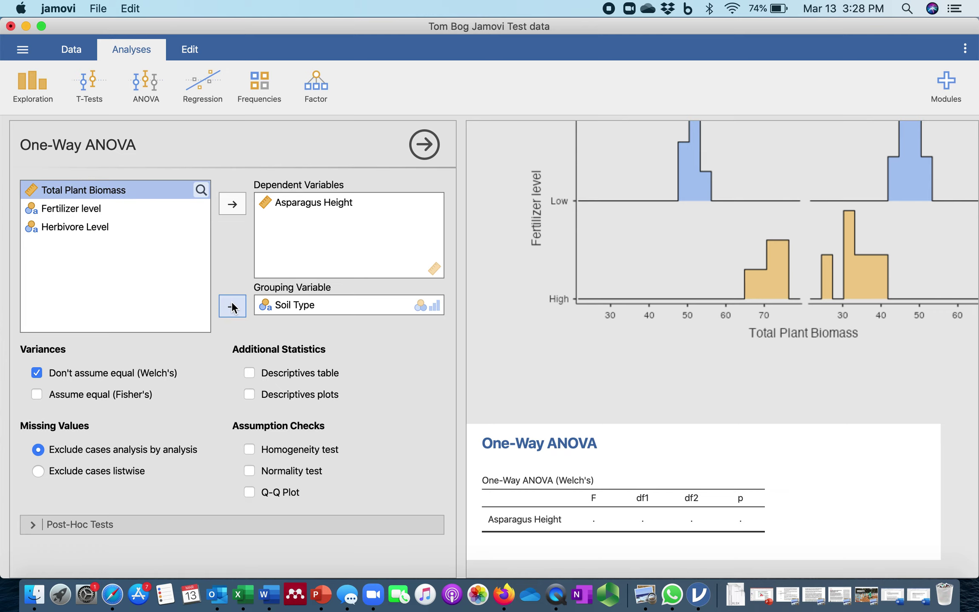